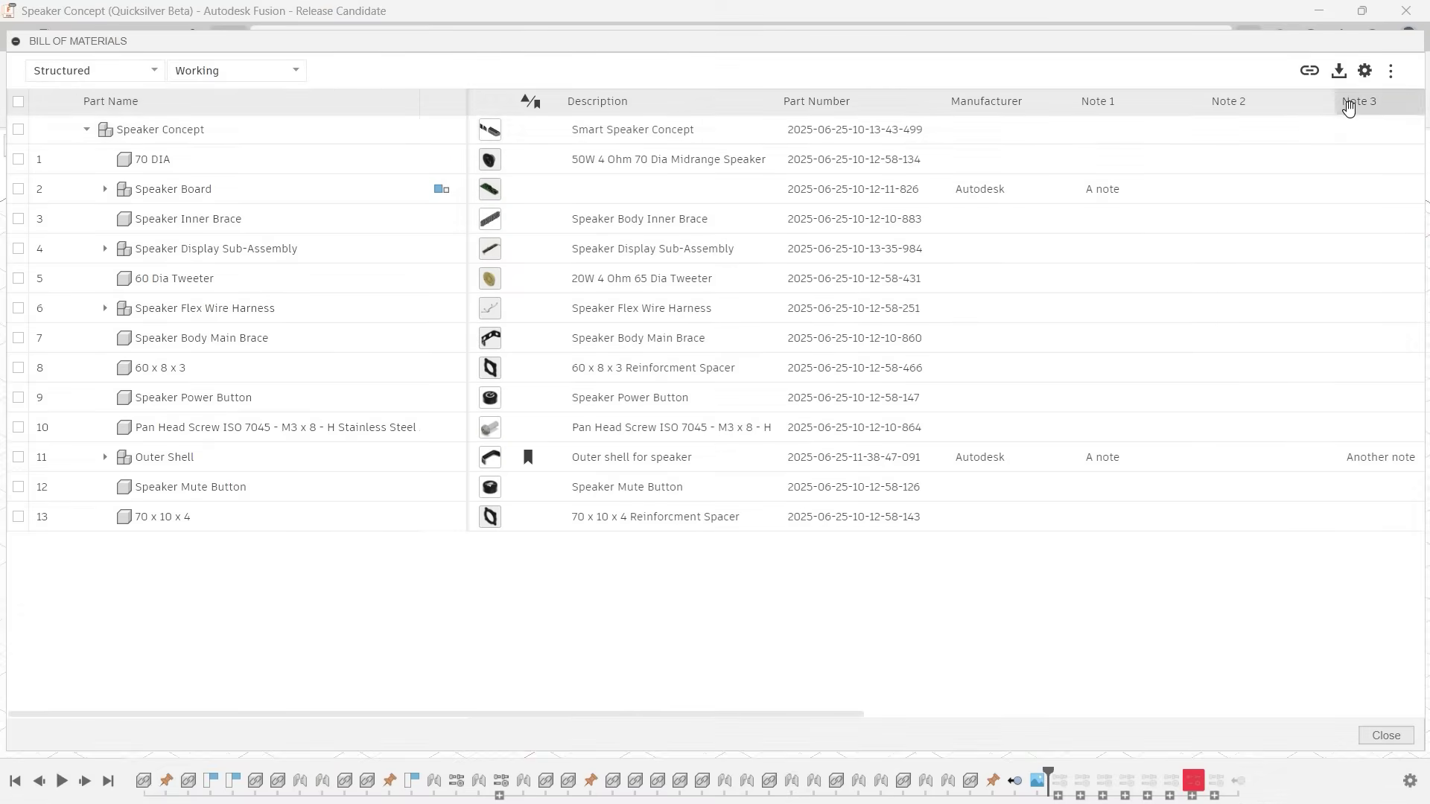
Check the BOM layout choices, keep the structured assembly layout, and leave the status unchanged
click(104, 71)
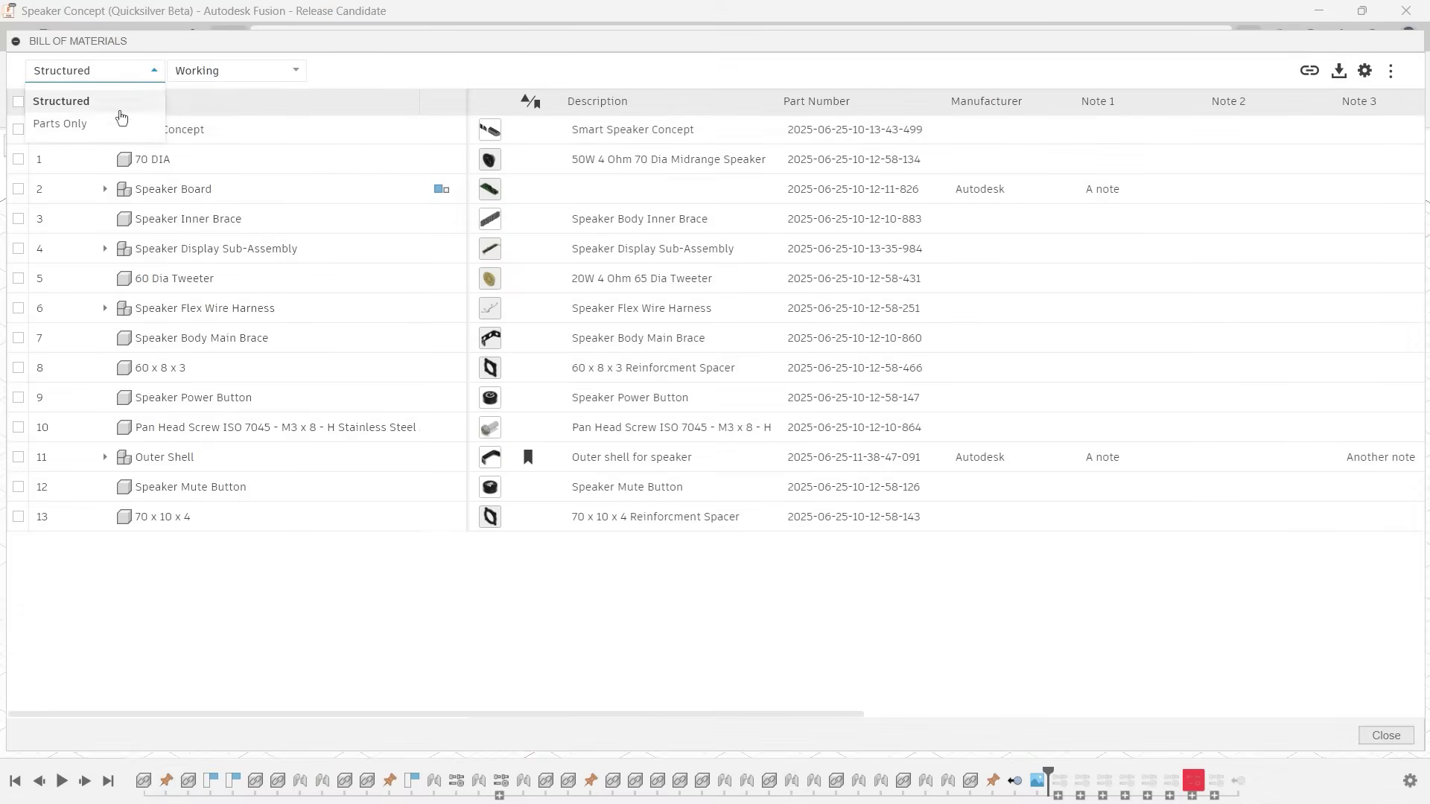
click(94, 103)
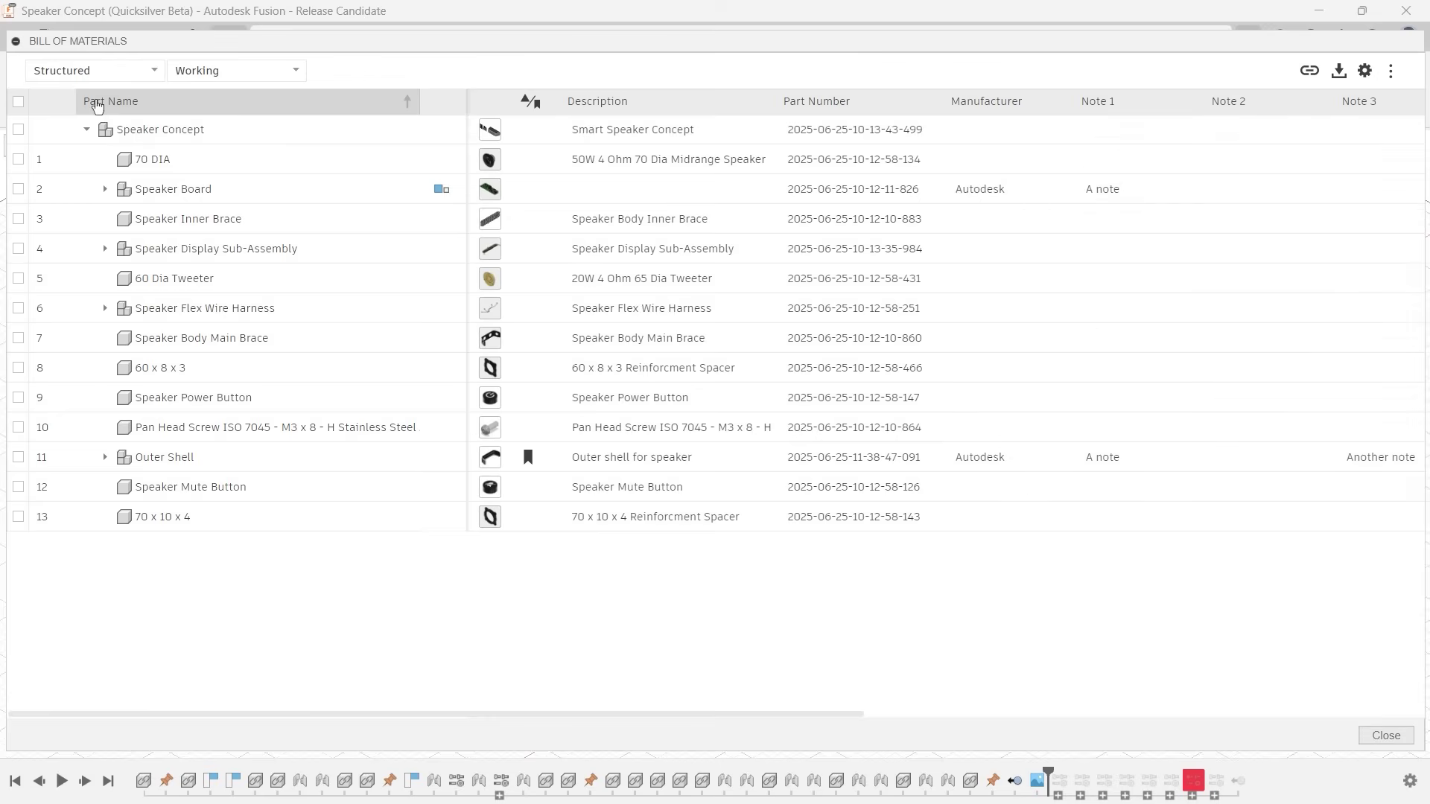
click(281, 75)
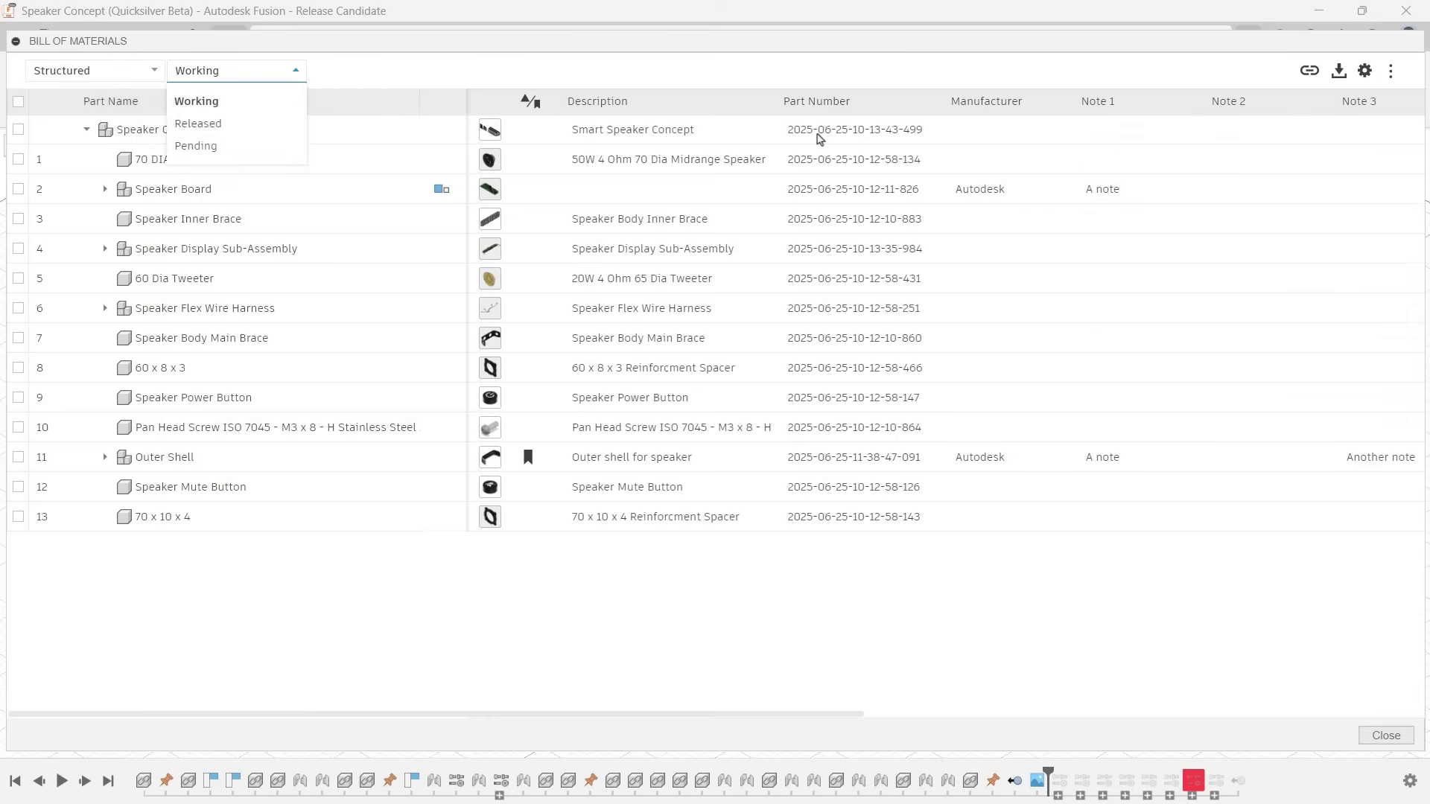
click(818, 138)
Give Speaker Concept part number Speaker 101, manufacturer Autodesk, and notes 'A note' and 'Another note'
double_click(819, 131)
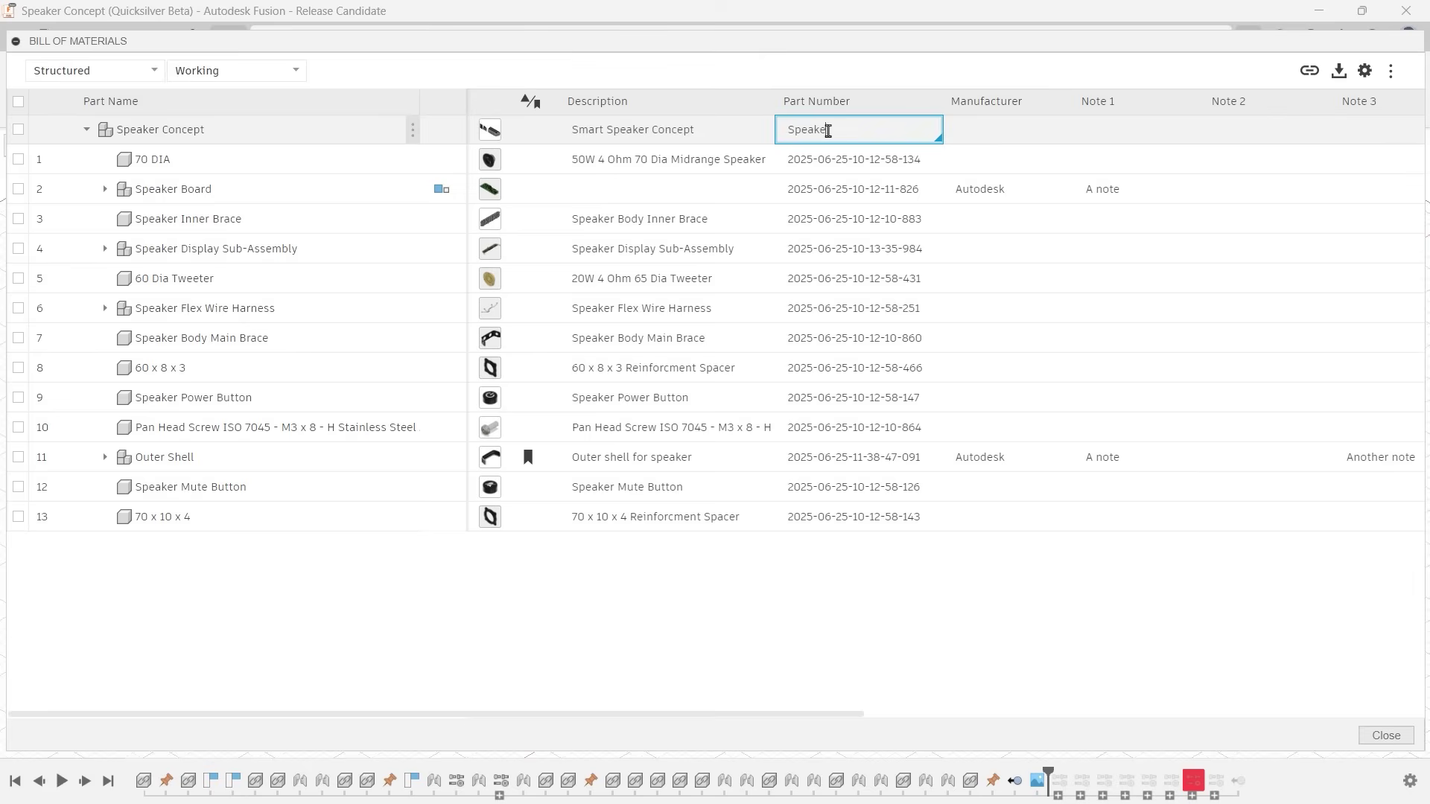
text(Speaker 101)
key(Tab)
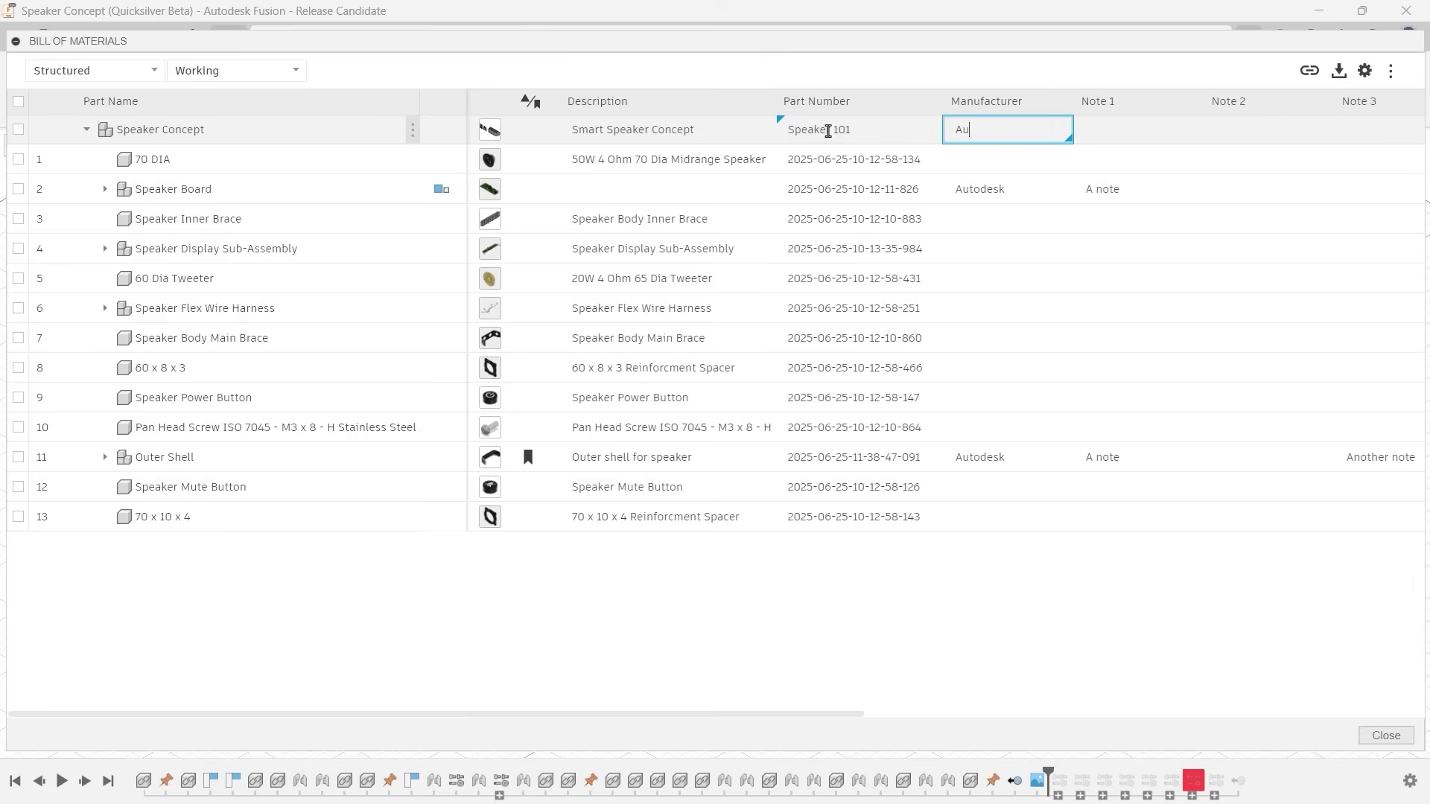
text(Autodesk)
key(Tab)
text(A note)
key(Tab)
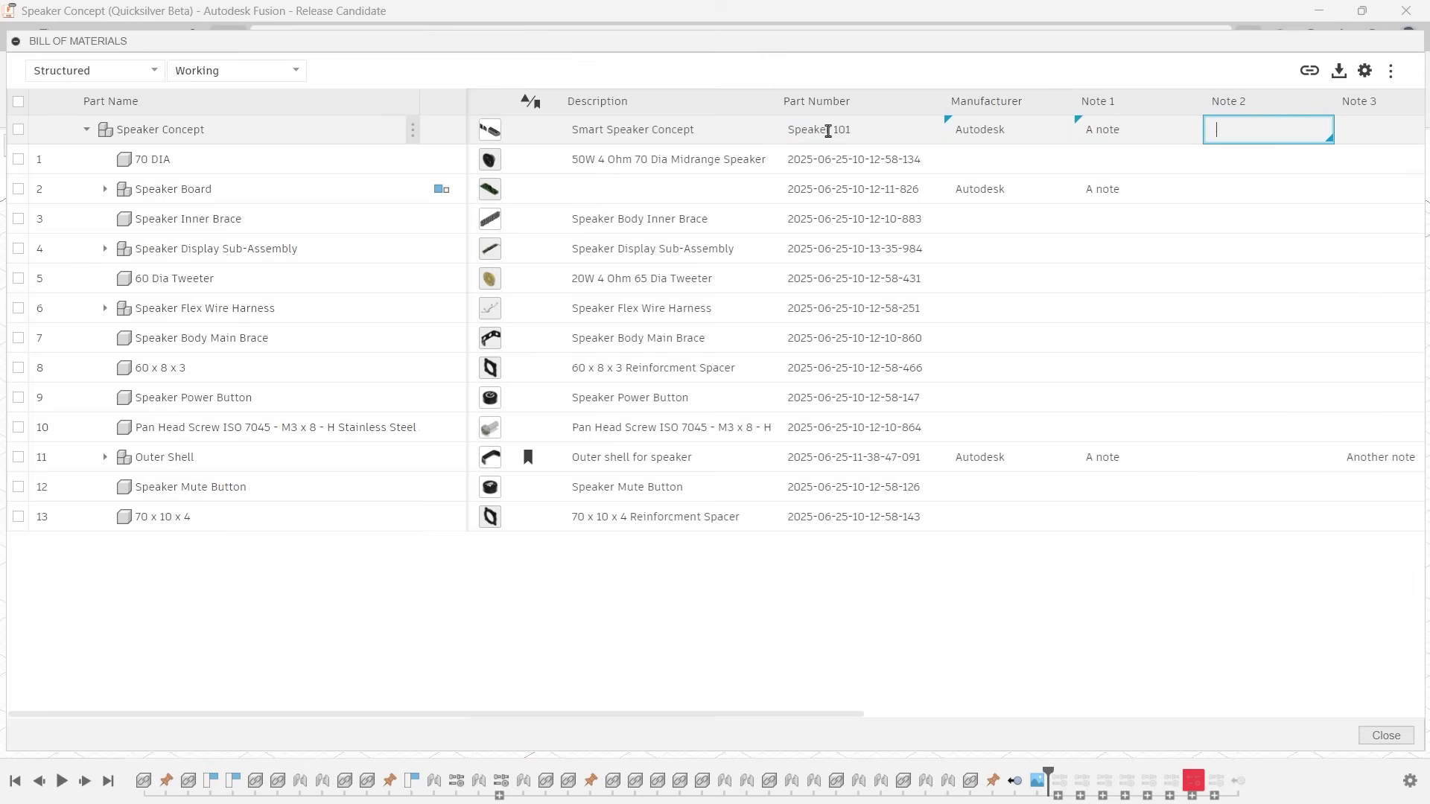
text(Another note)
key(Tab)
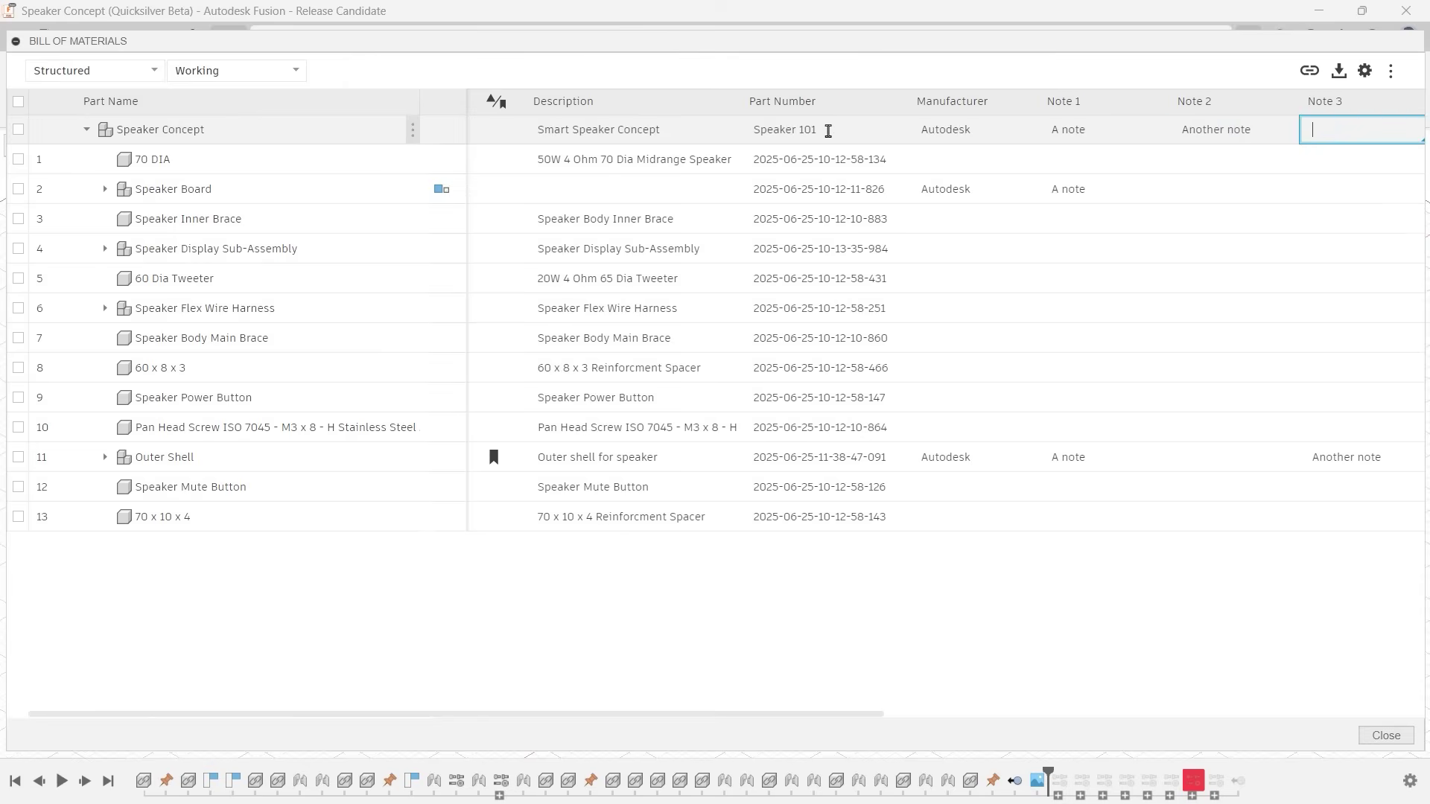
key(Return)
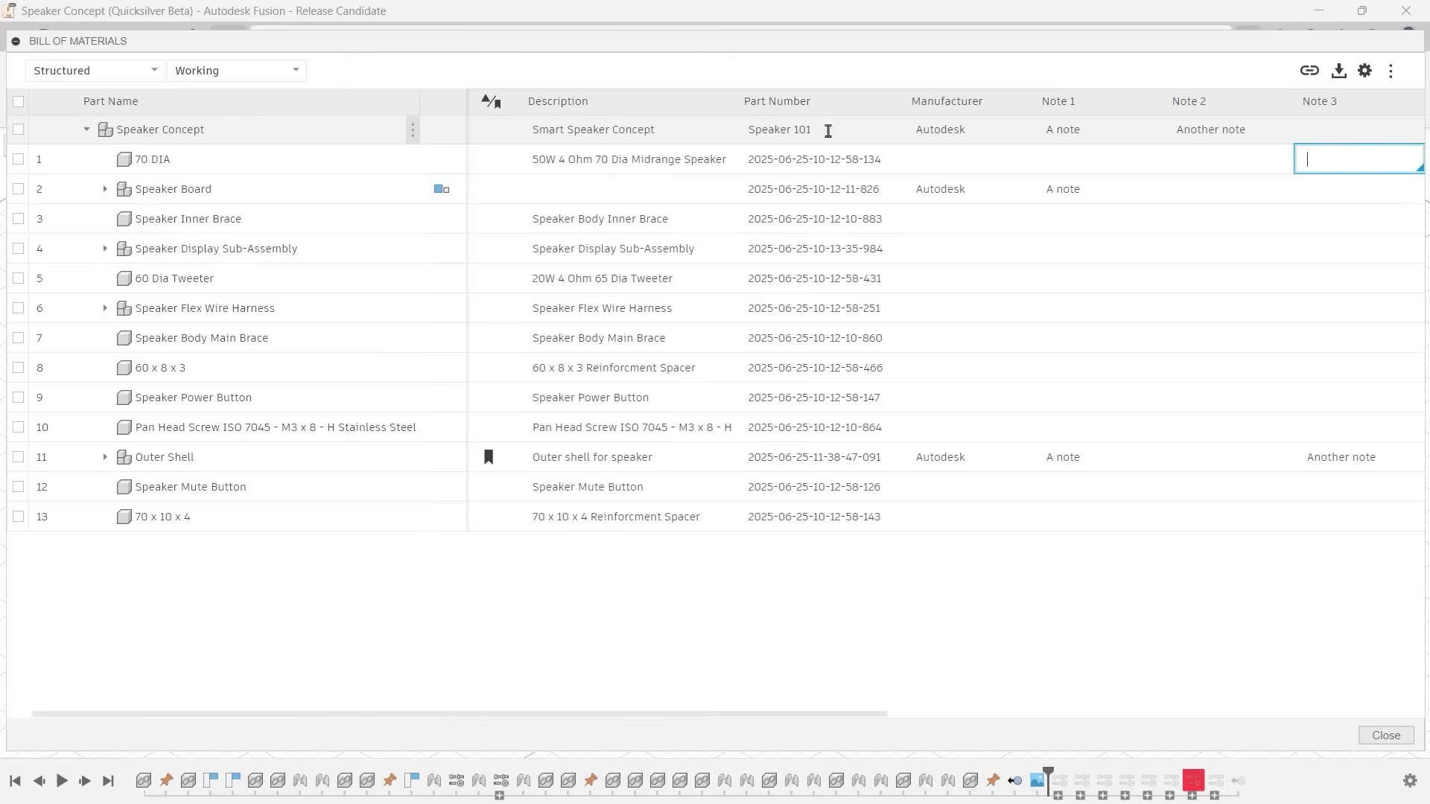
Give 70 DIA manufacturer Autodesk with notes 'A note' and 'Another note'
click(948, 162)
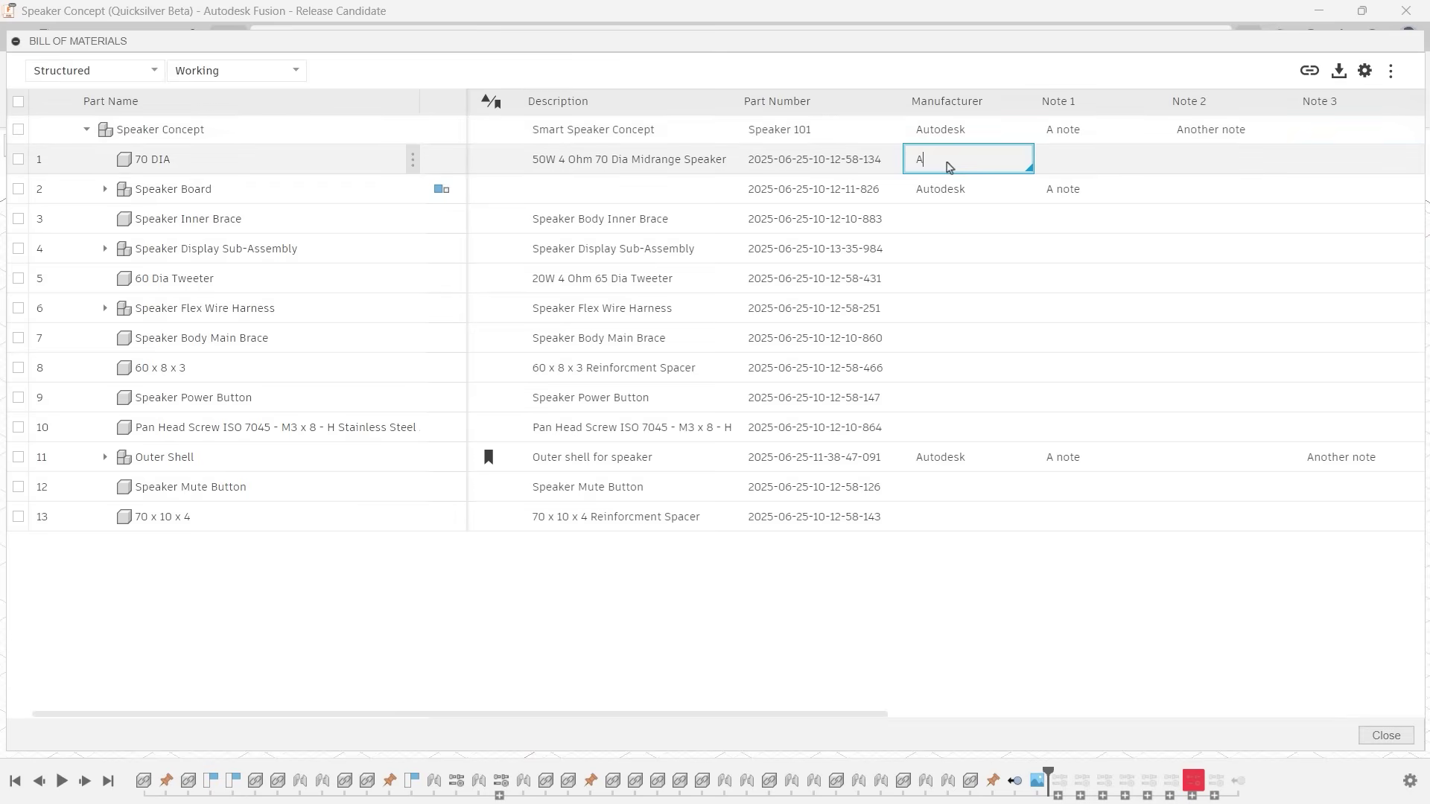
text(Autodesk)
key(Tab)
text(A note)
key(Tab)
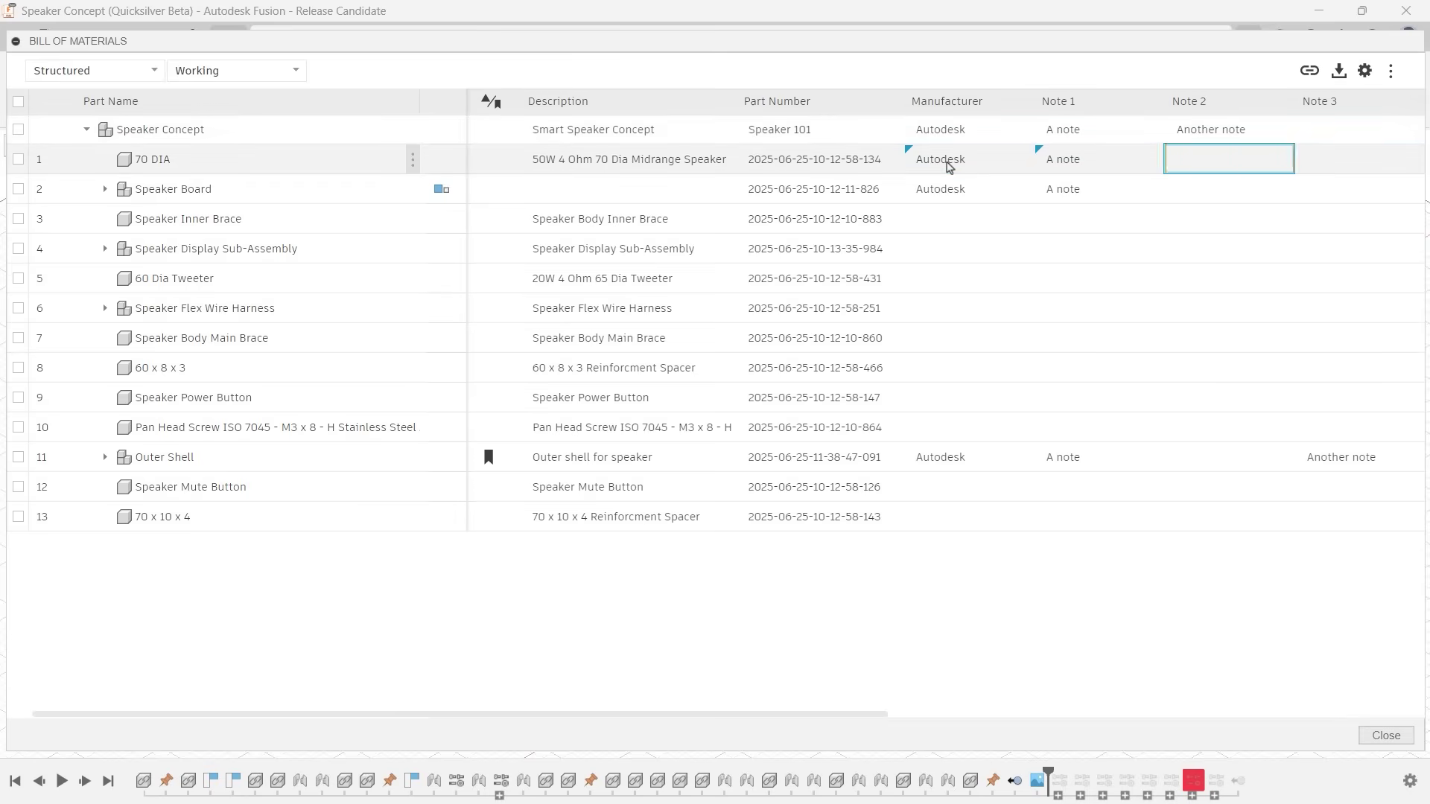
text(Anot)
text(her note)
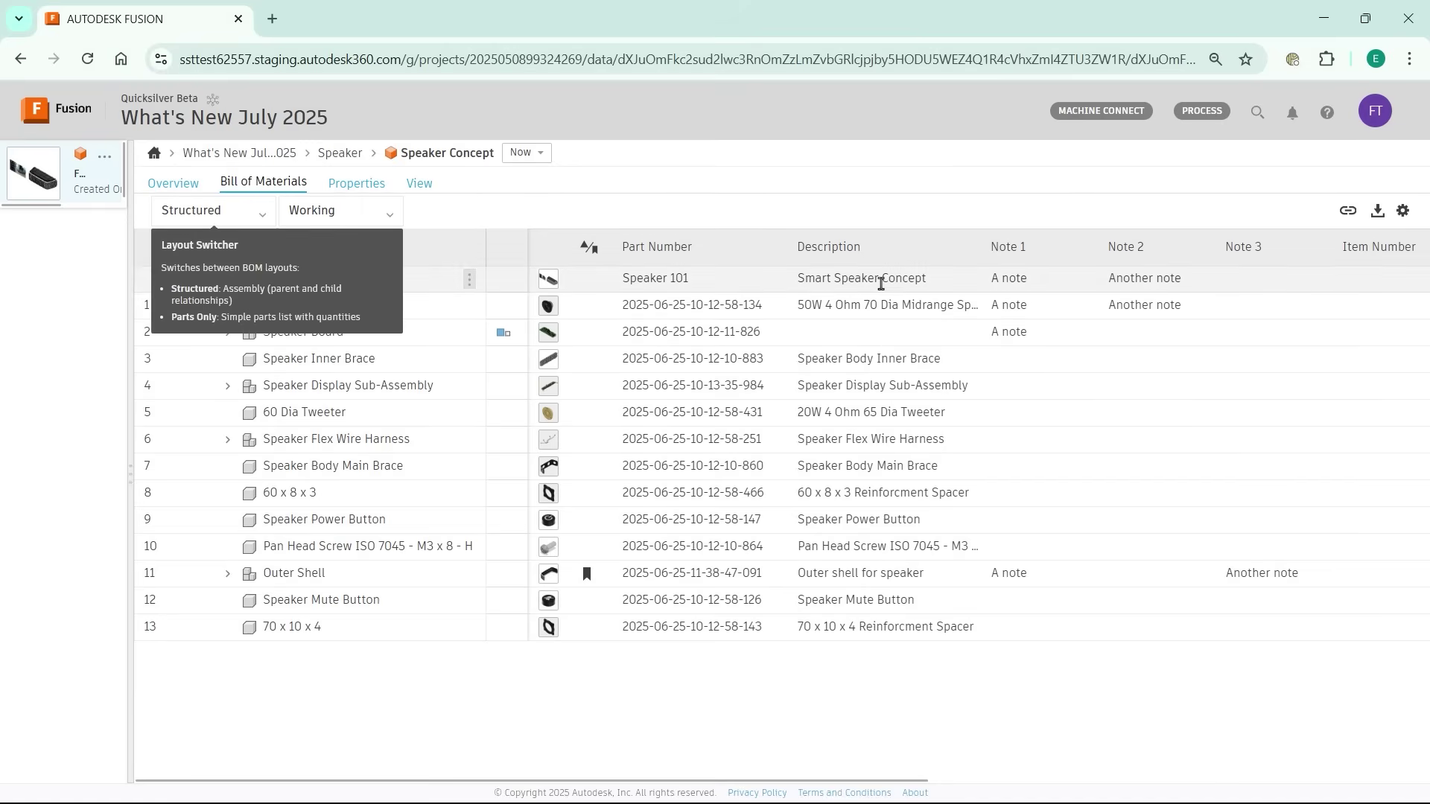
Review the web BOM layout and status choices, leaving them unchanged
click(214, 212)
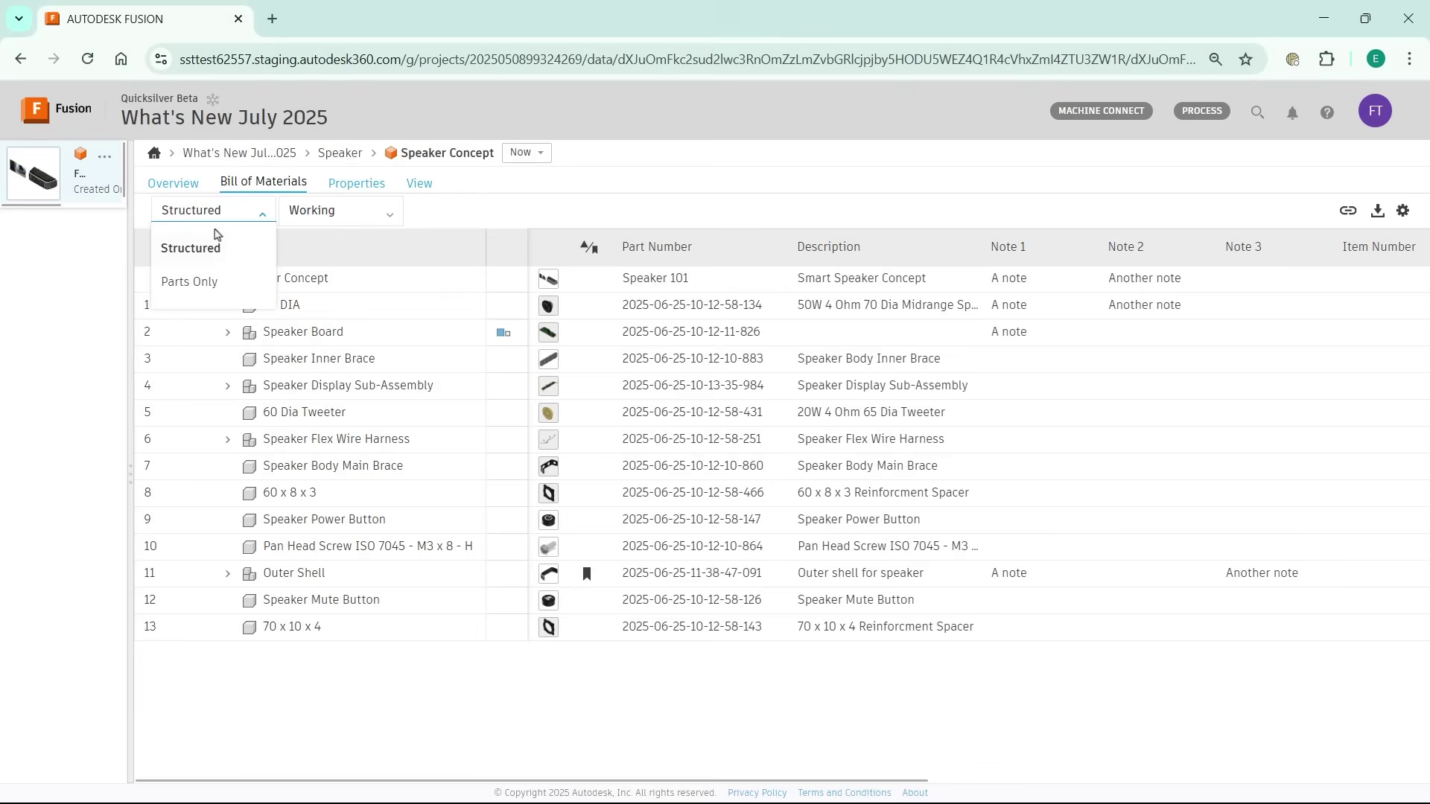
click(385, 216)
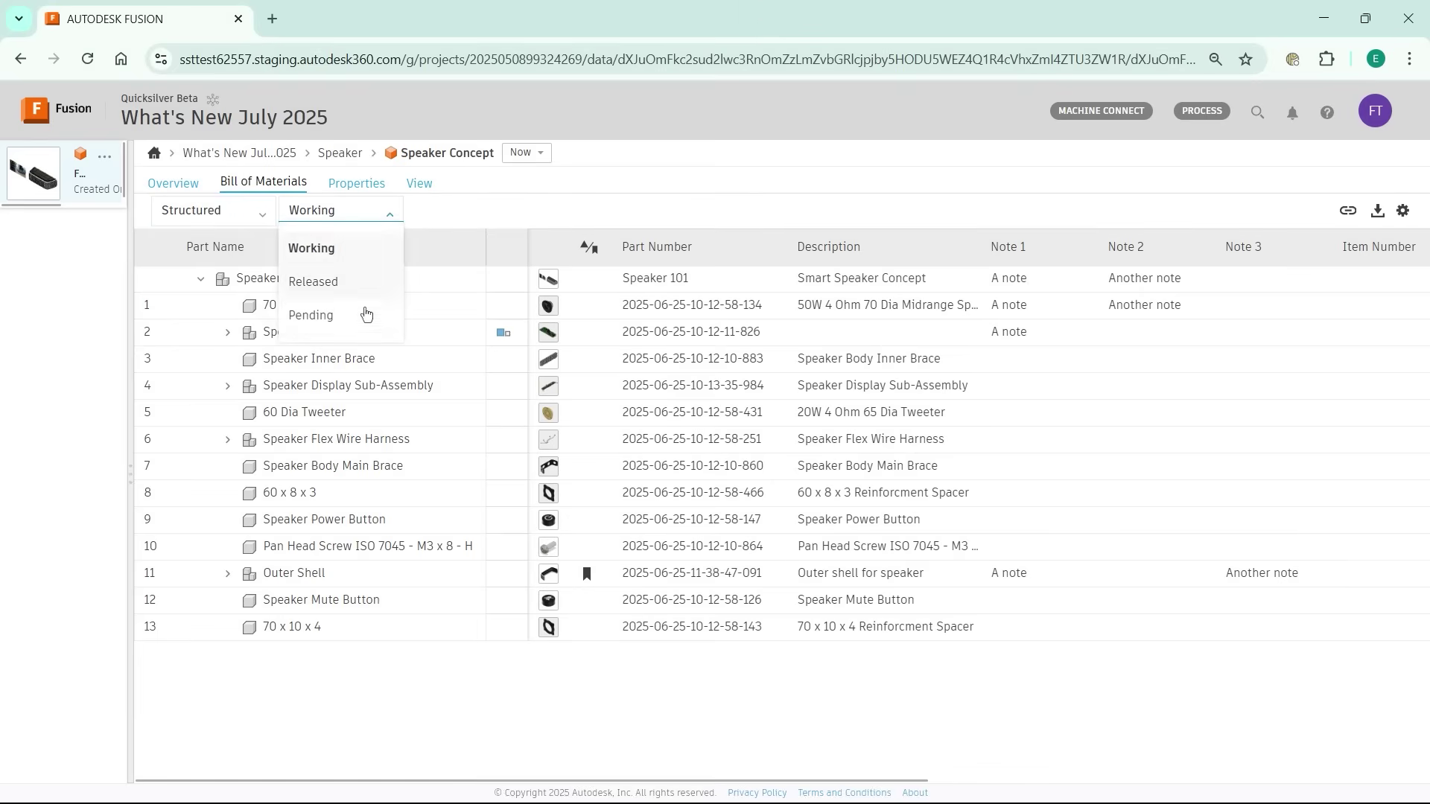
click(1014, 365)
Enter Speaker Inner Brace's Note 1 and set Note 2 to 'Web notes'
click(1012, 365)
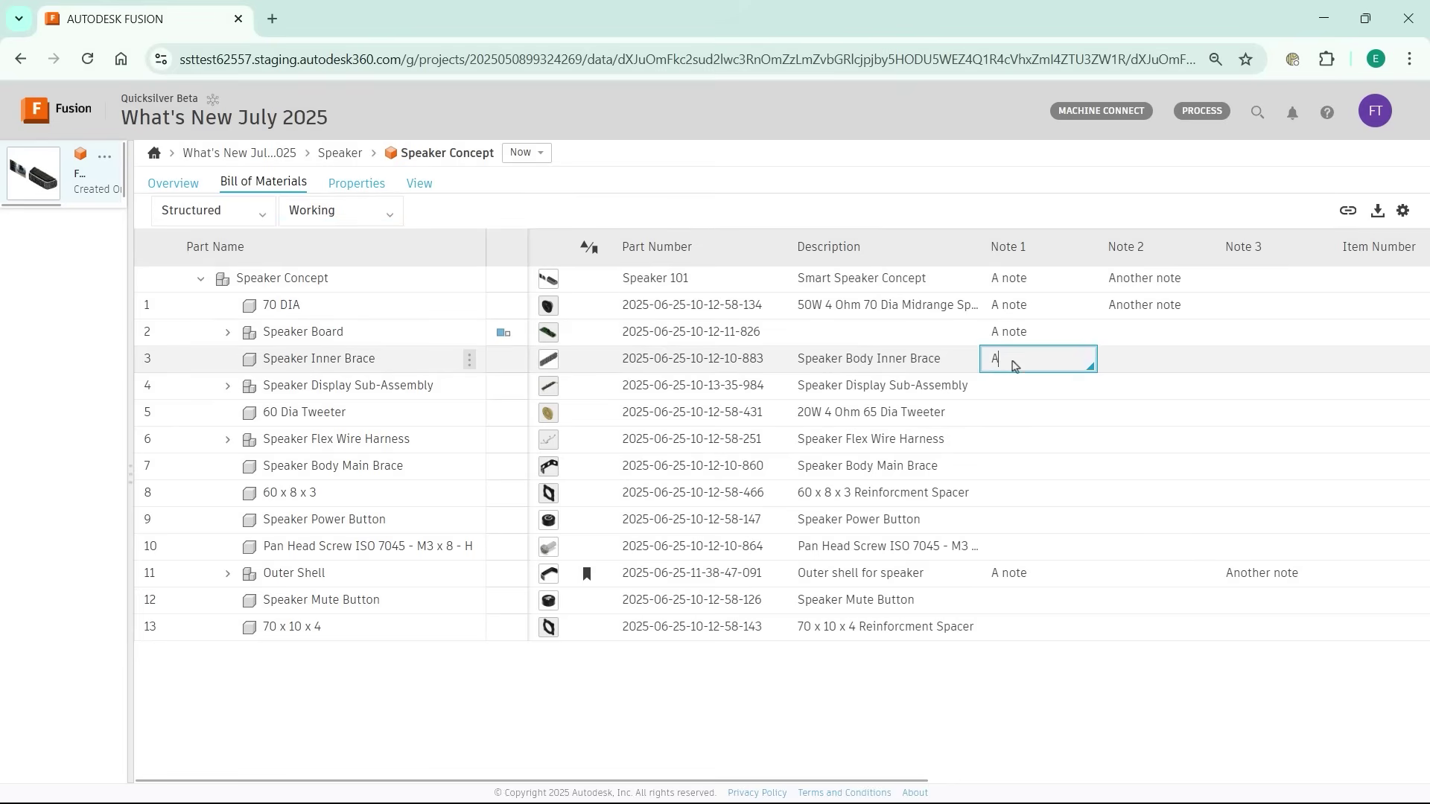
key(Tab)
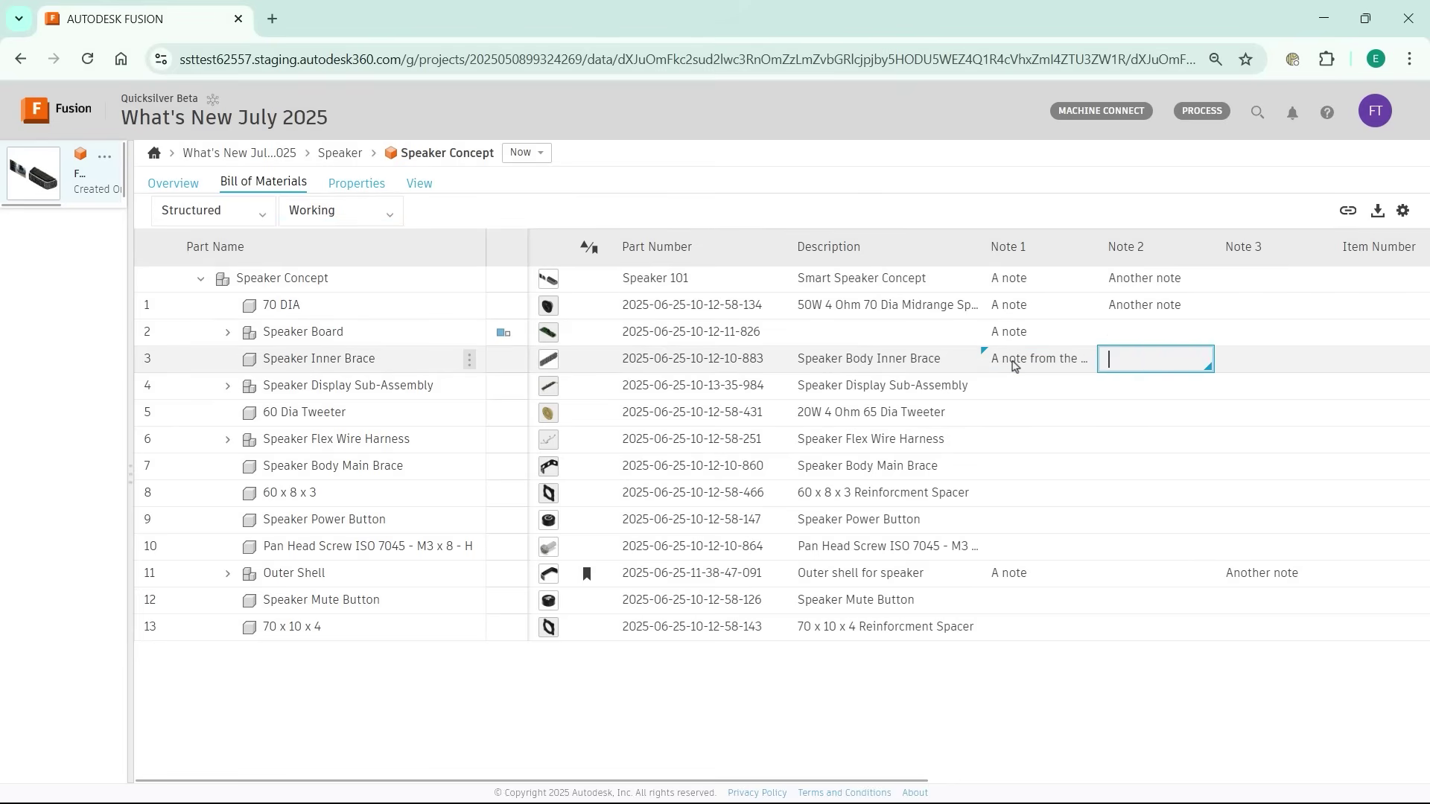
text(Web notes)
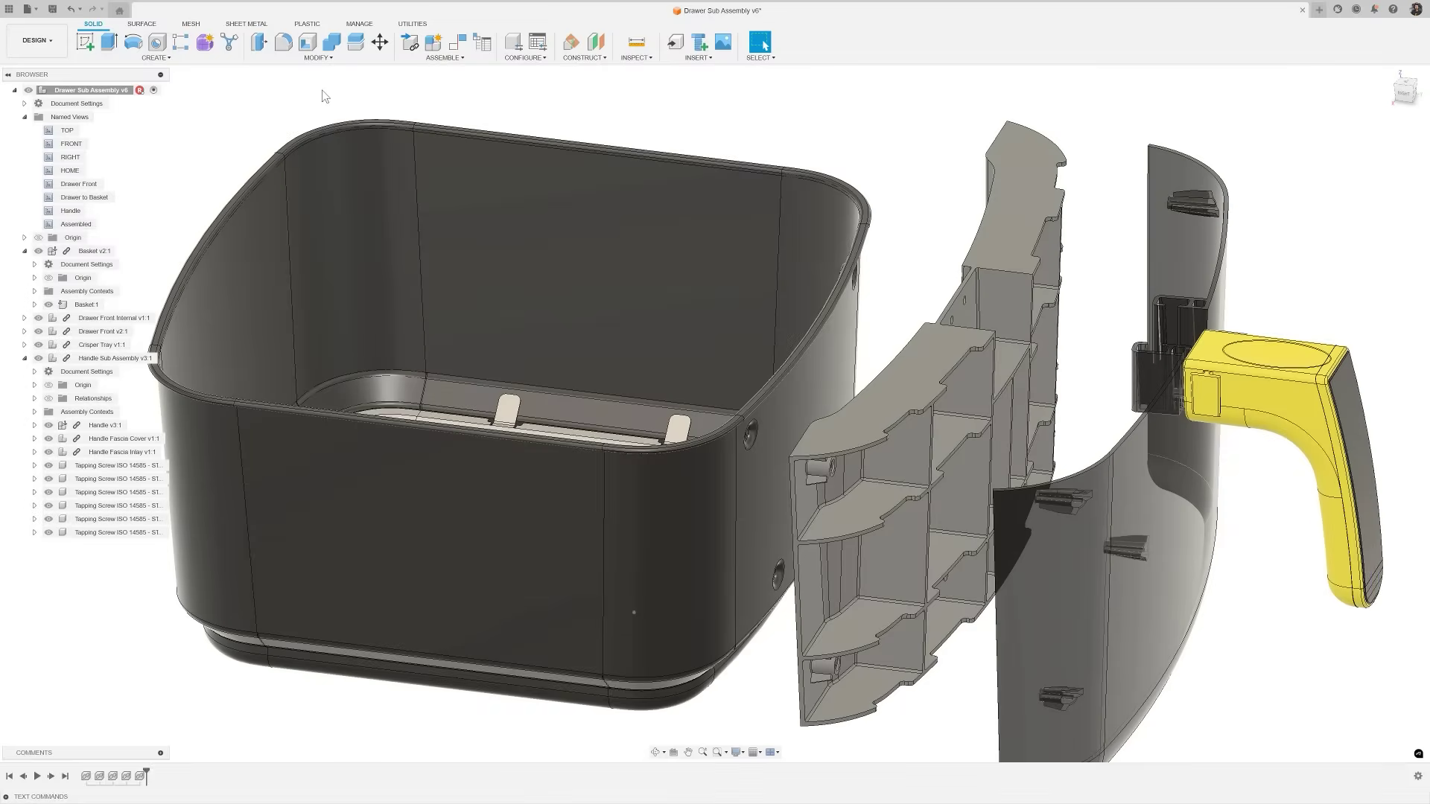
Add two face-to-edge constraints between Drawer Front and the internal piece
click(458, 44)
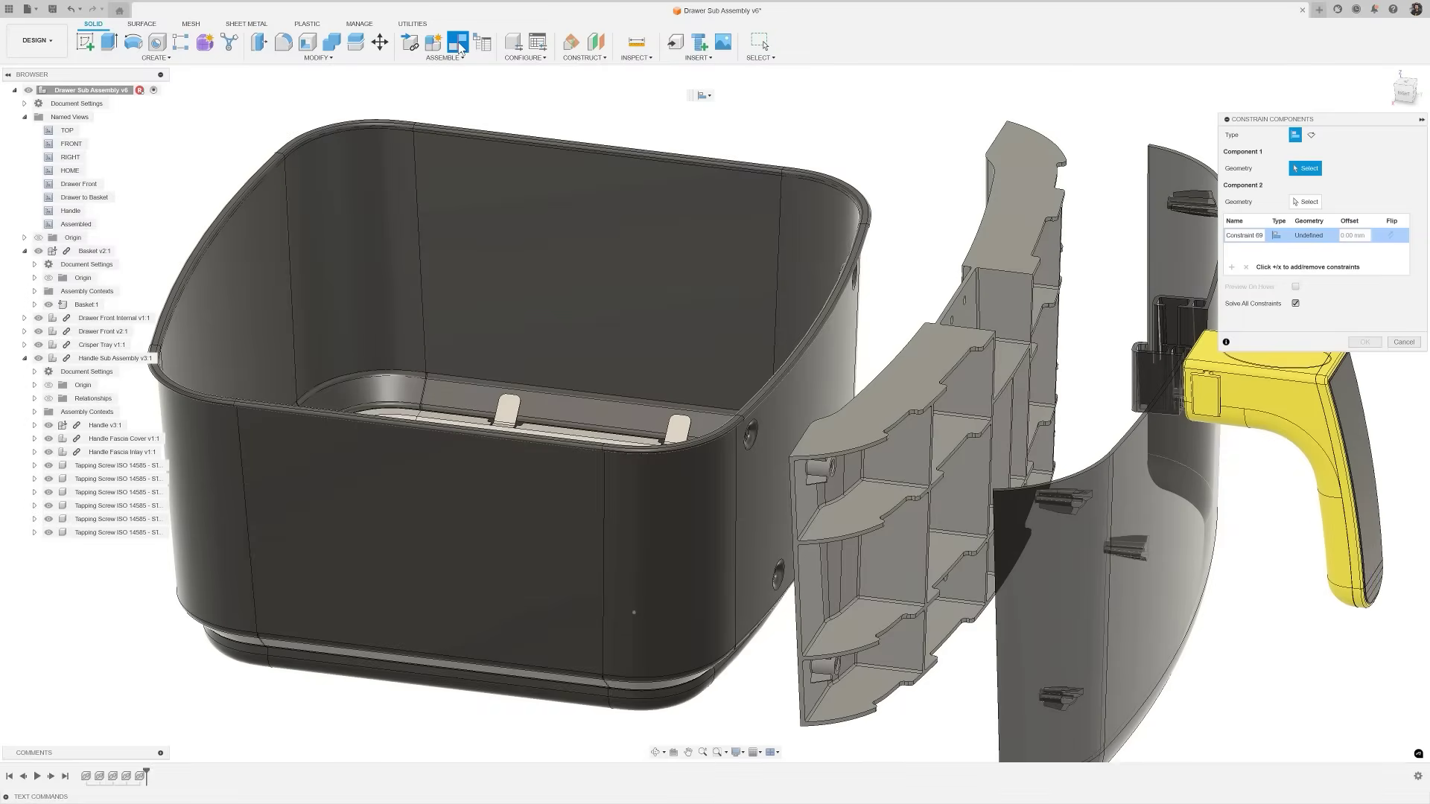
double_click(79, 184)
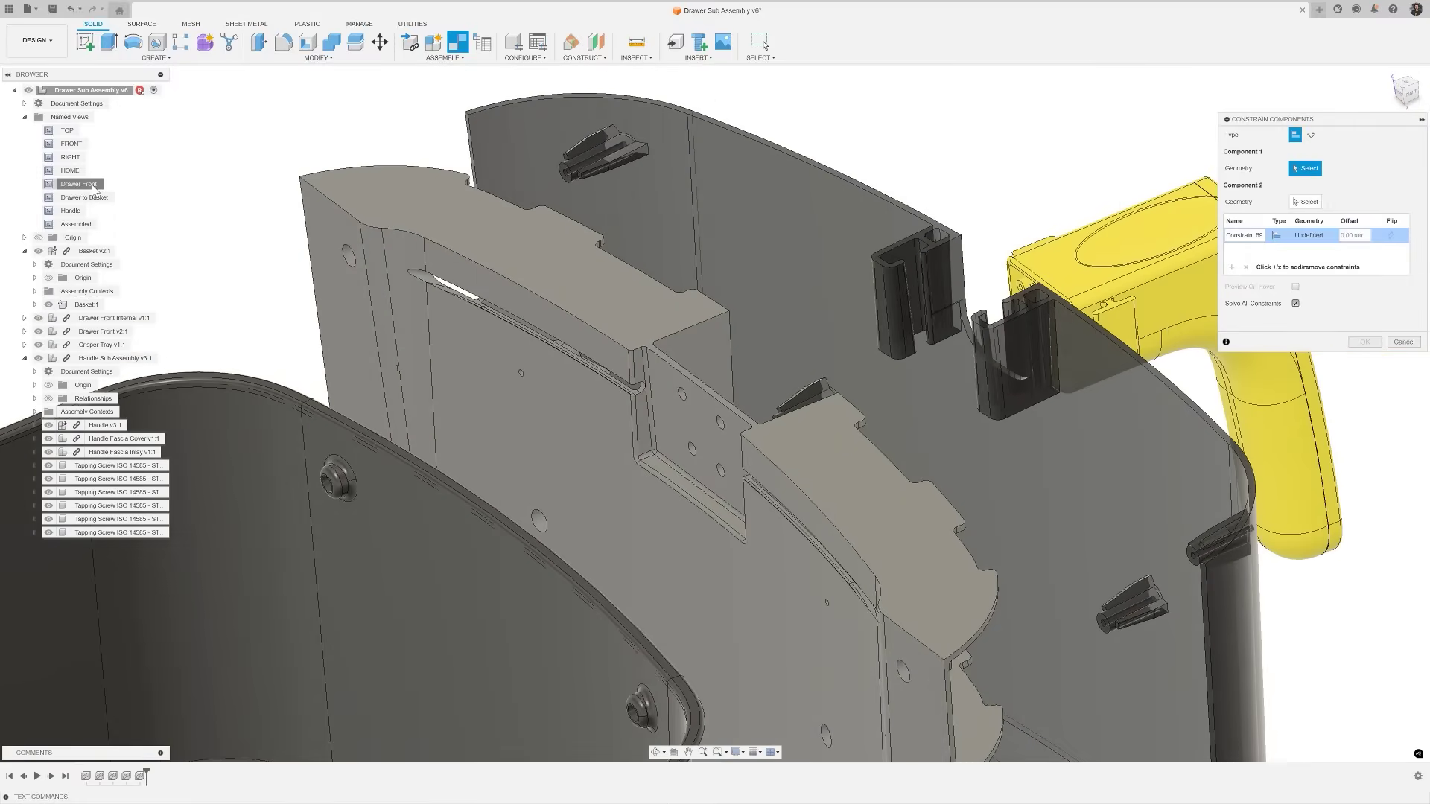
click(505, 122)
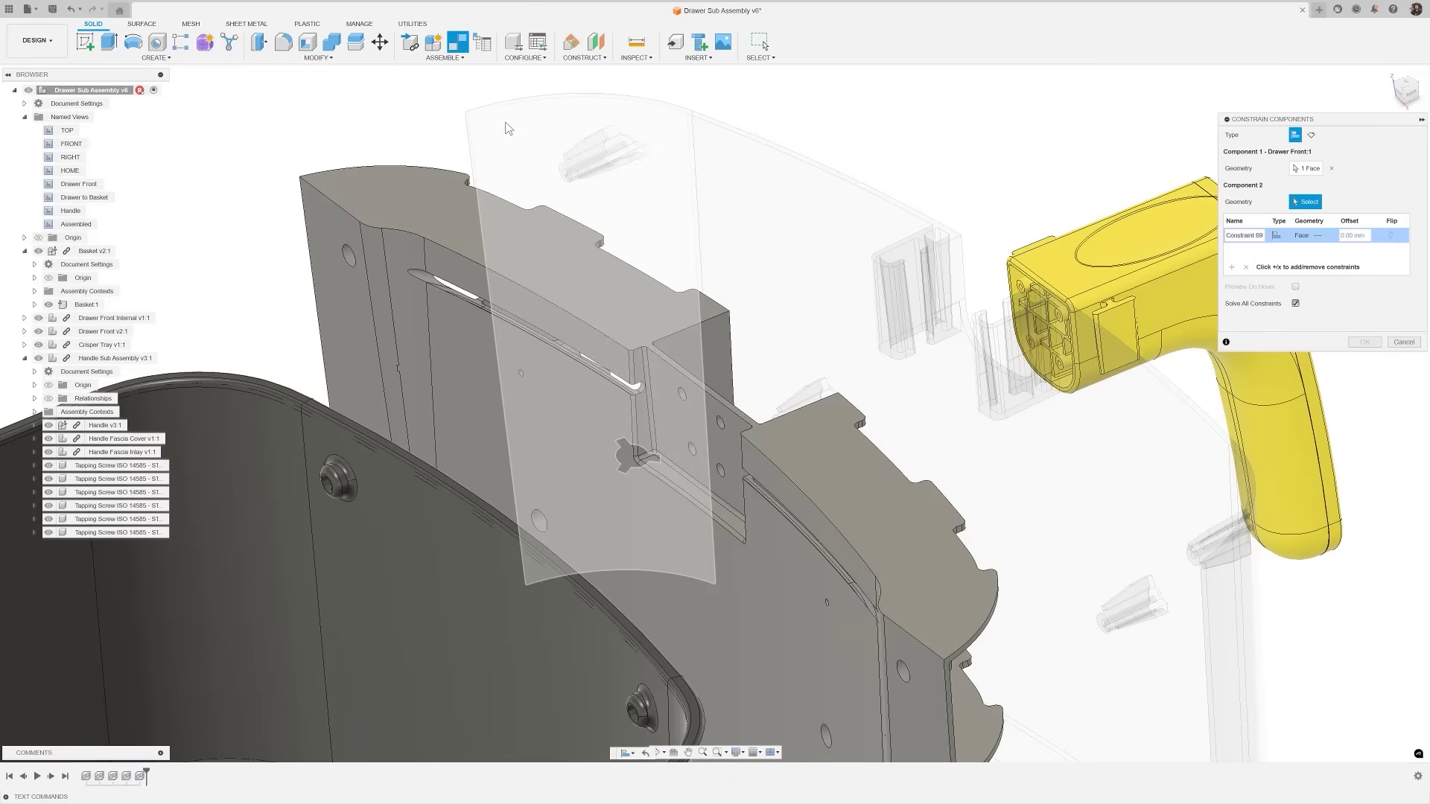
click(410, 171)
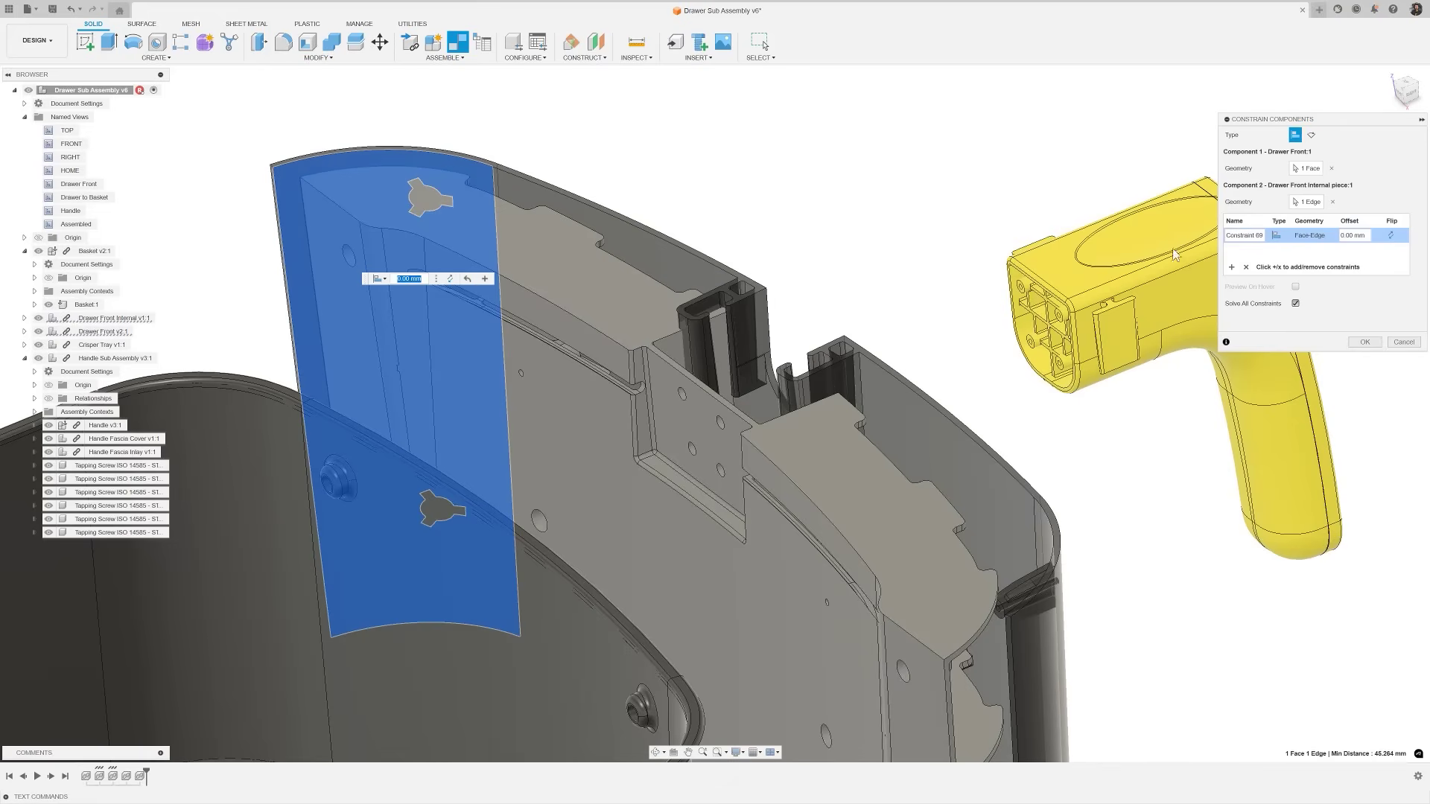
click(1231, 267)
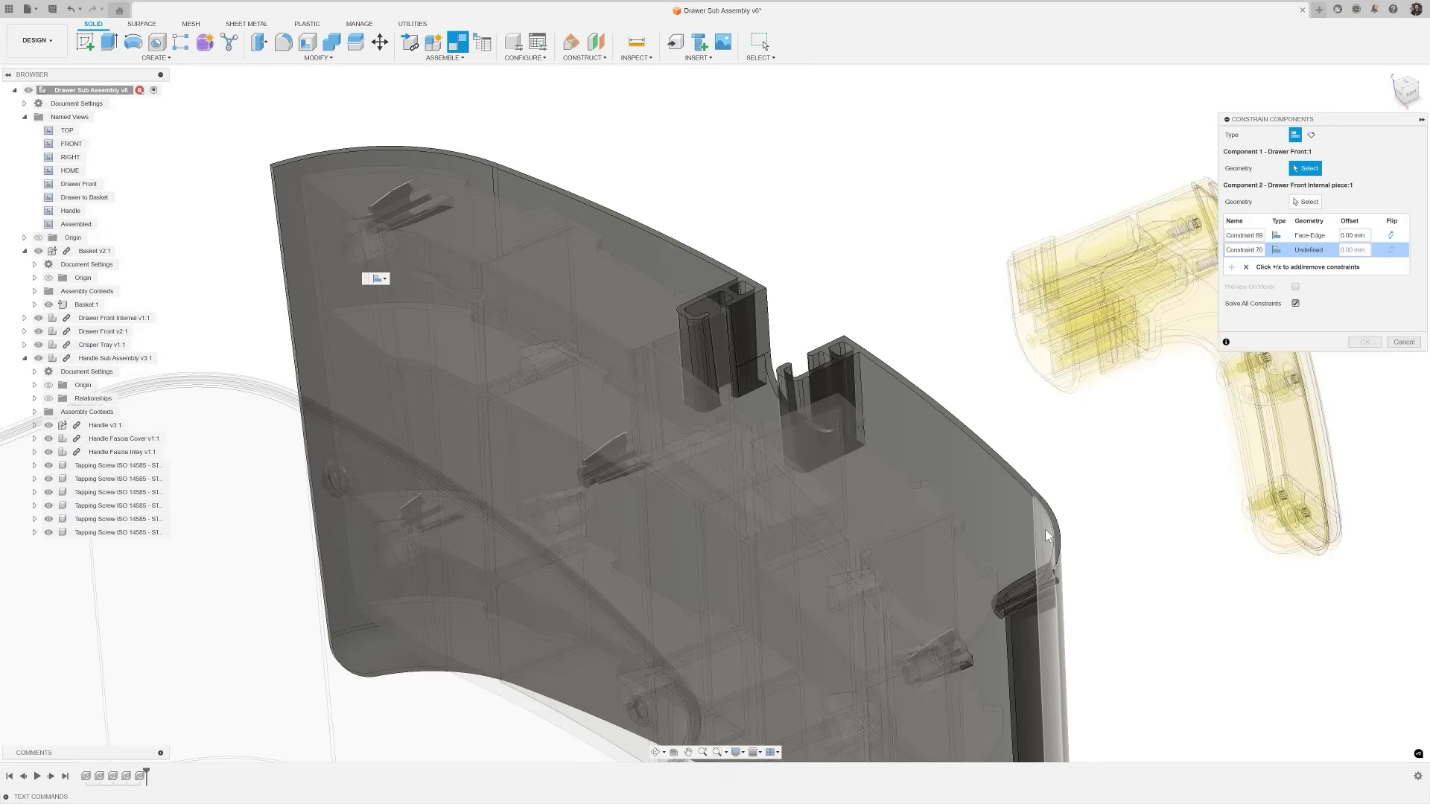
click(1020, 566)
click(1000, 587)
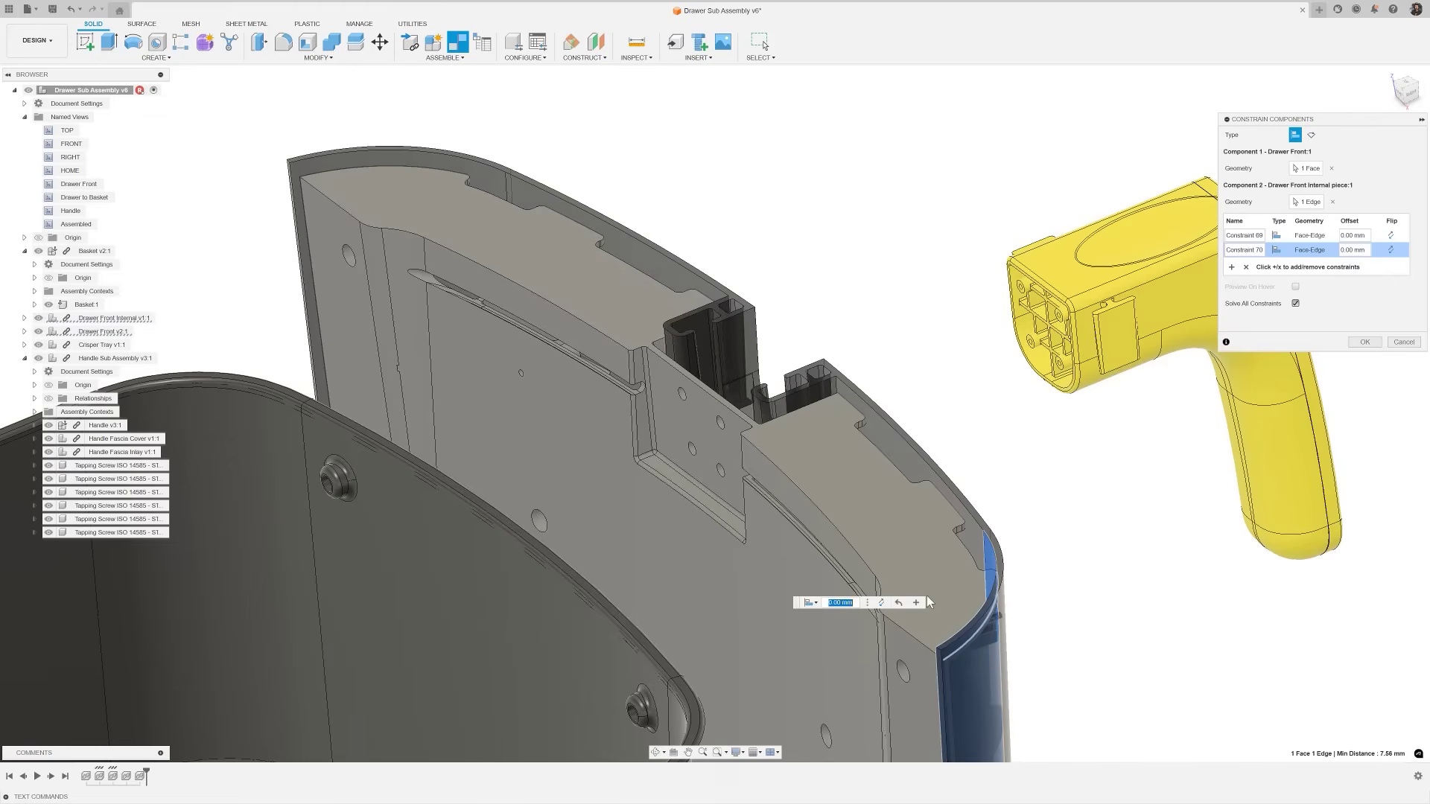
Add an edge-to-face constraint from Drawer Front to the internal piece's top face, offset 0.5 mm
click(916, 603)
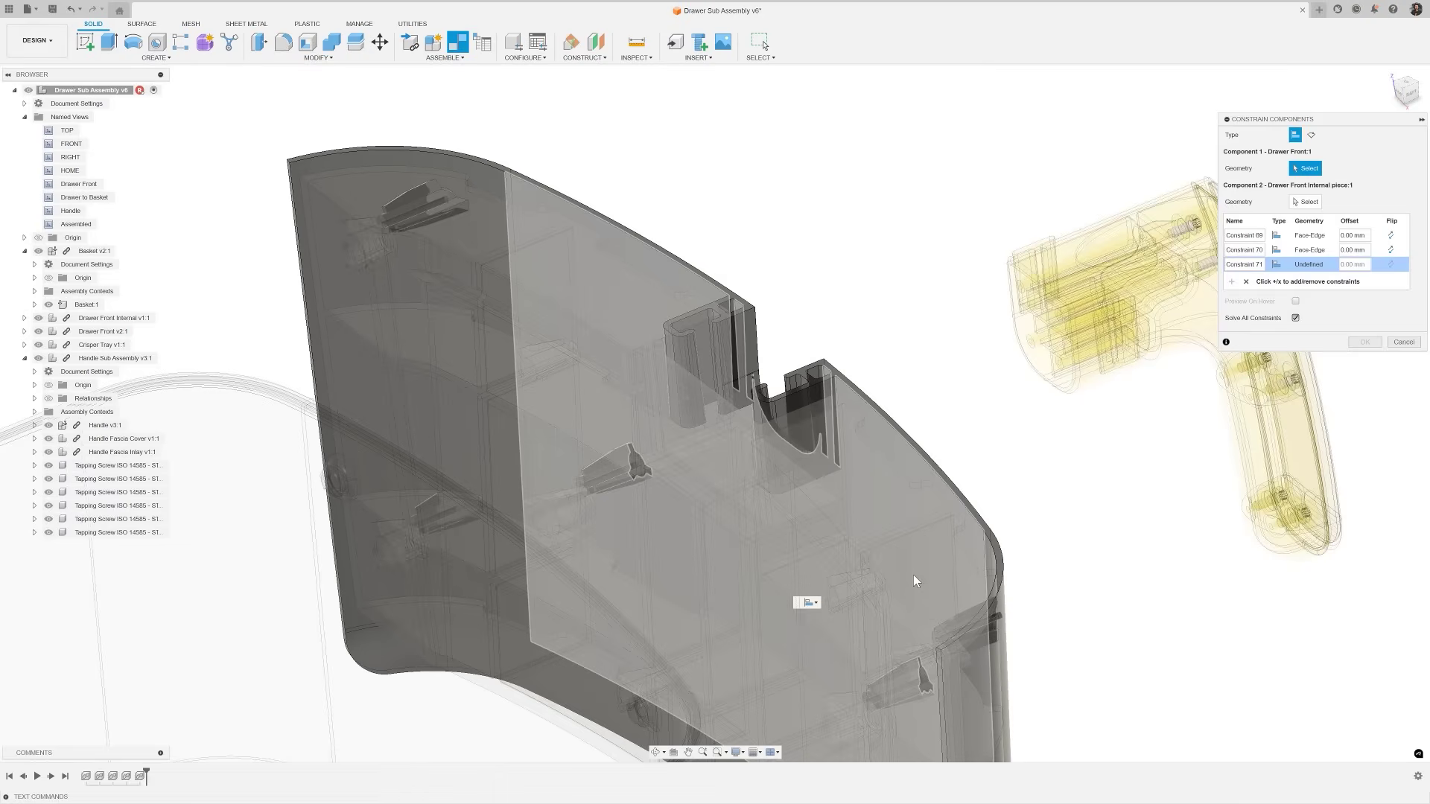
click(919, 455)
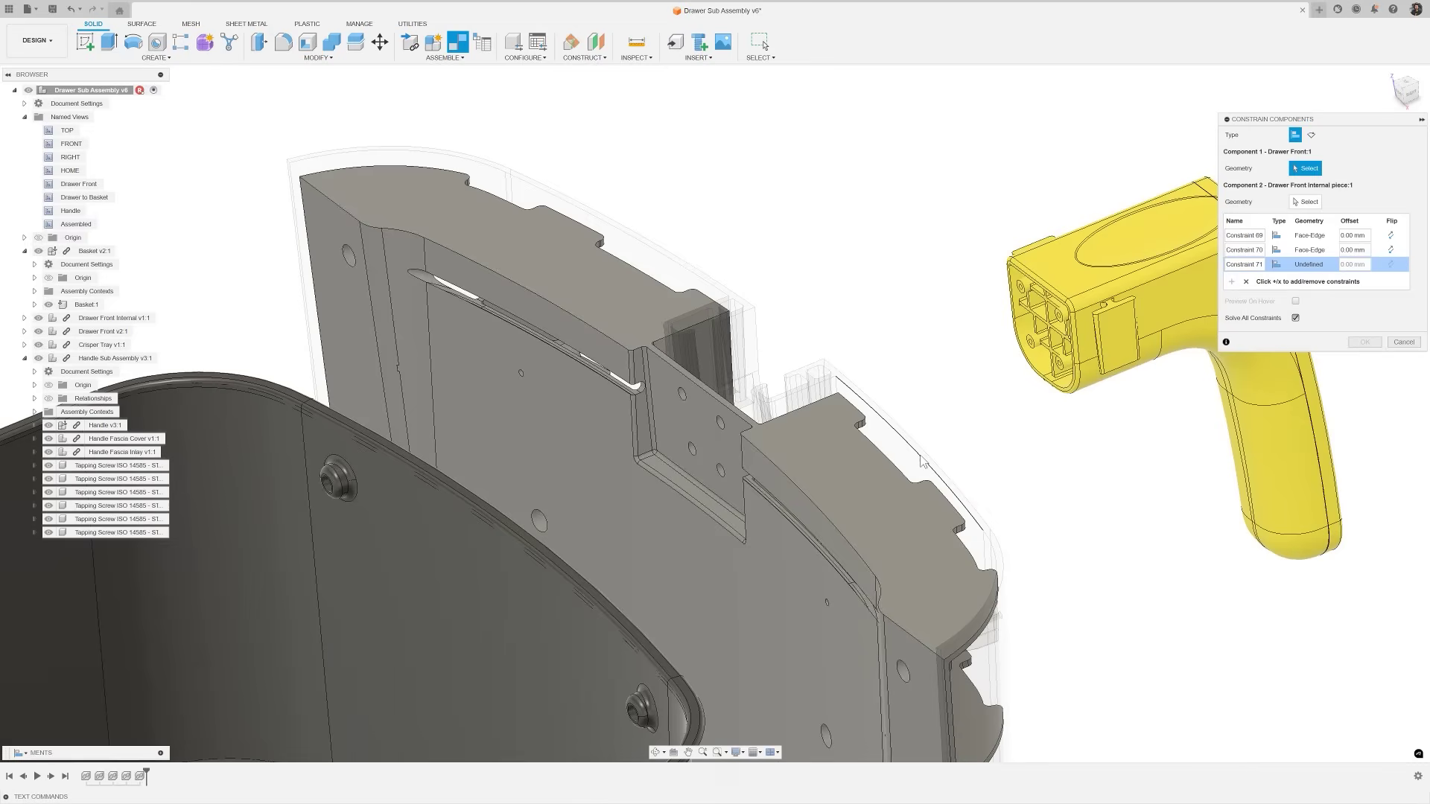
click(883, 491)
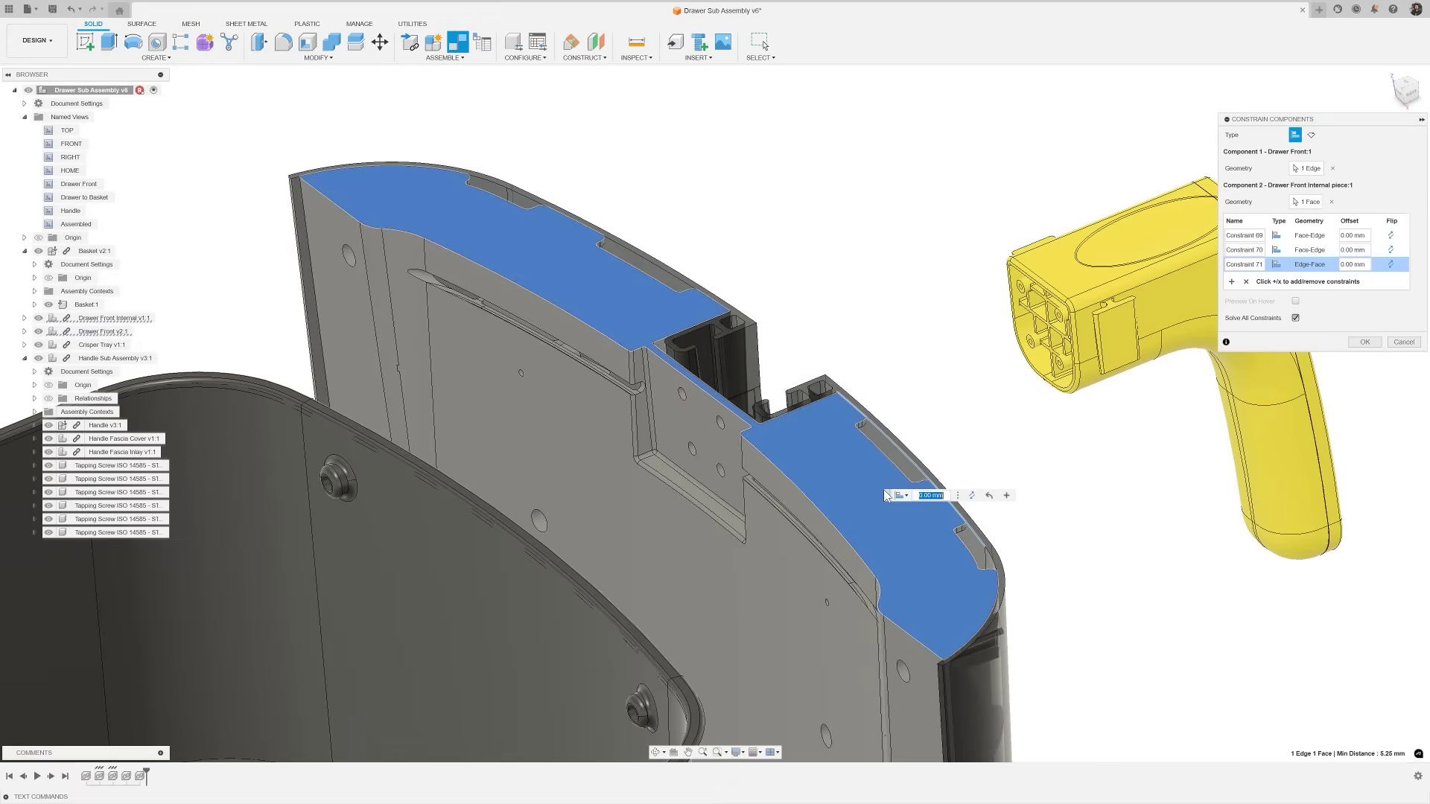
text(0.5)
key(Return)
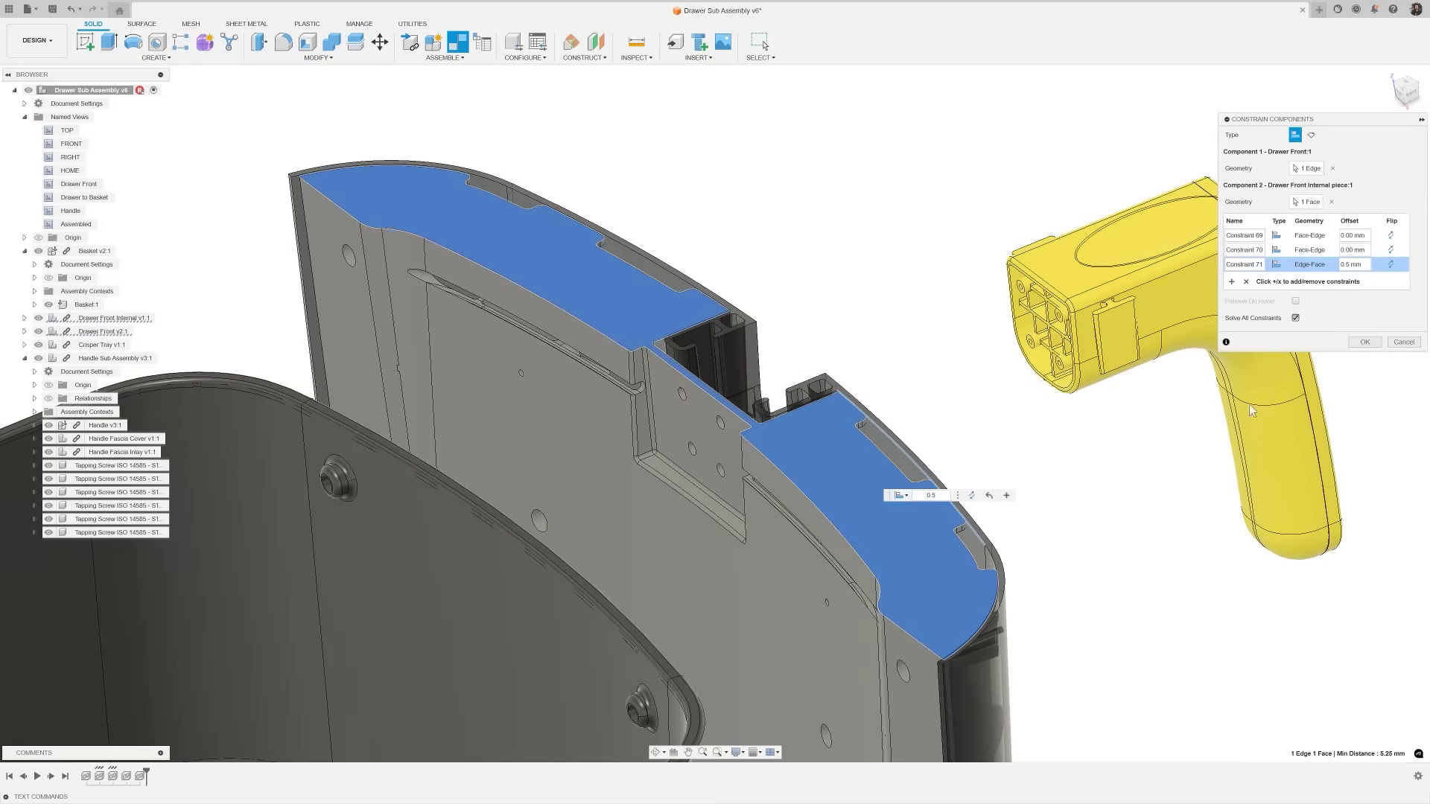
Apply the drawer constraints and seat the handle on the Drawer Front face
click(1364, 342)
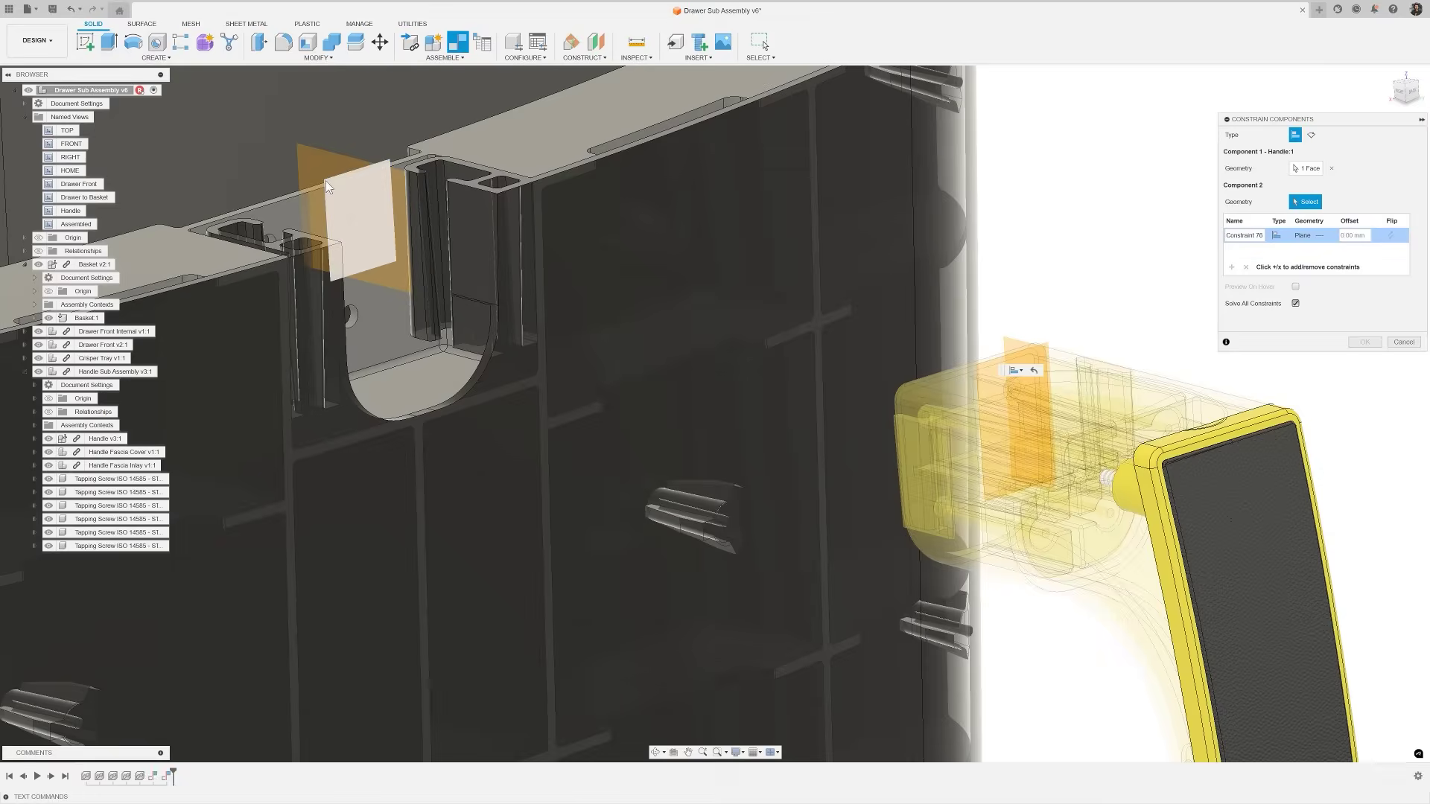
click(324, 181)
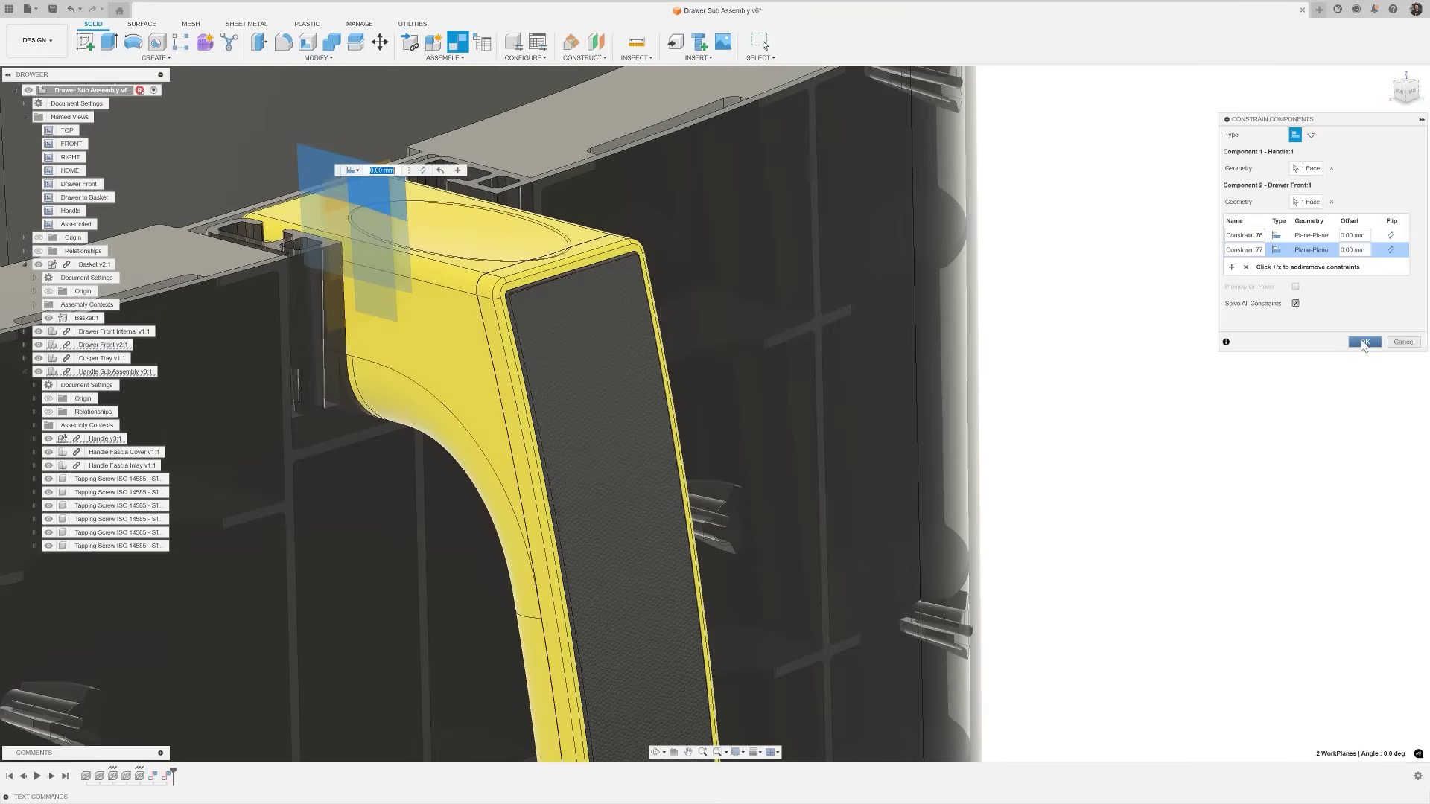
click(1365, 342)
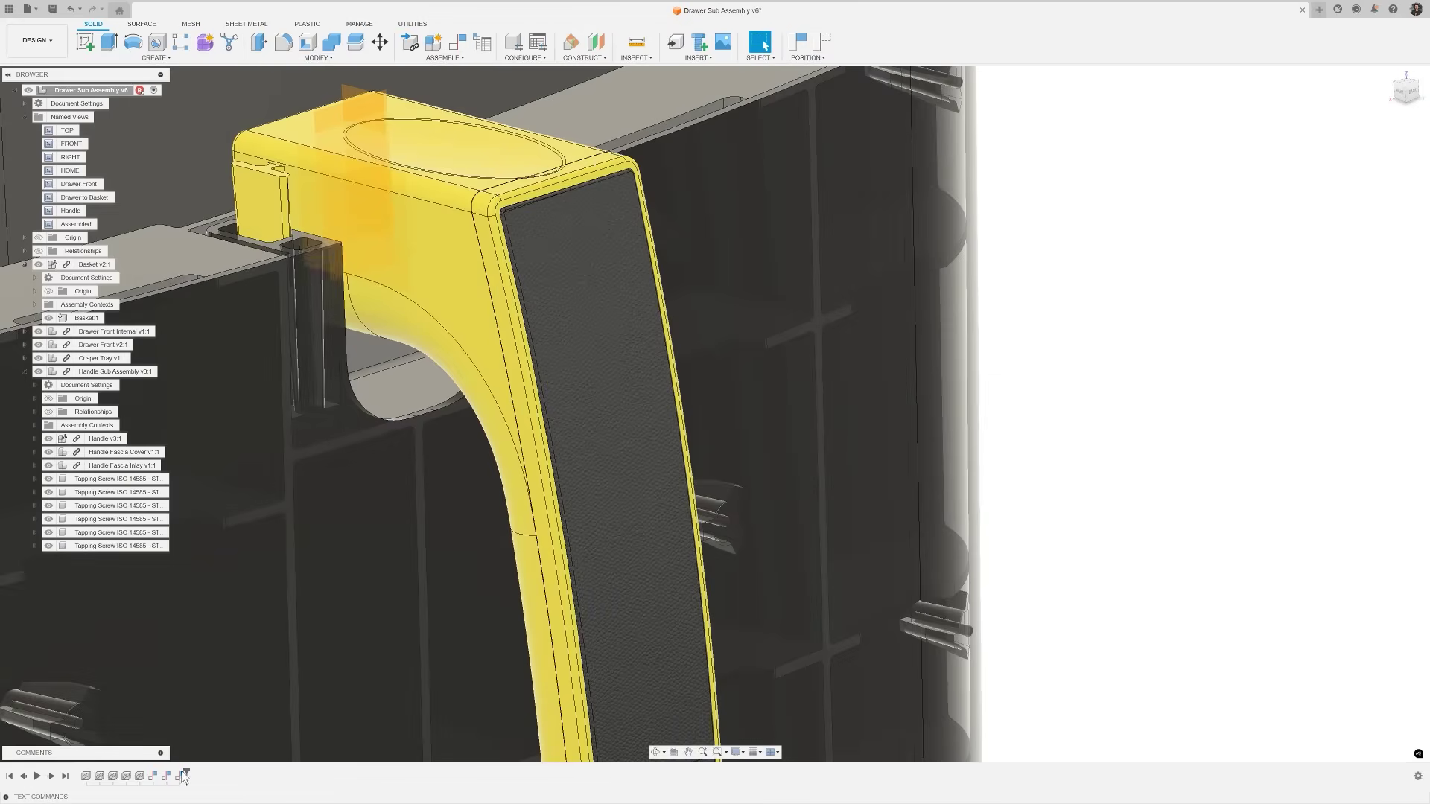
Edit the last constraint to add a handle-to-drawer face-face mate, then show the Assembled view
right_click(184, 776)
click(214, 699)
click(483, 289)
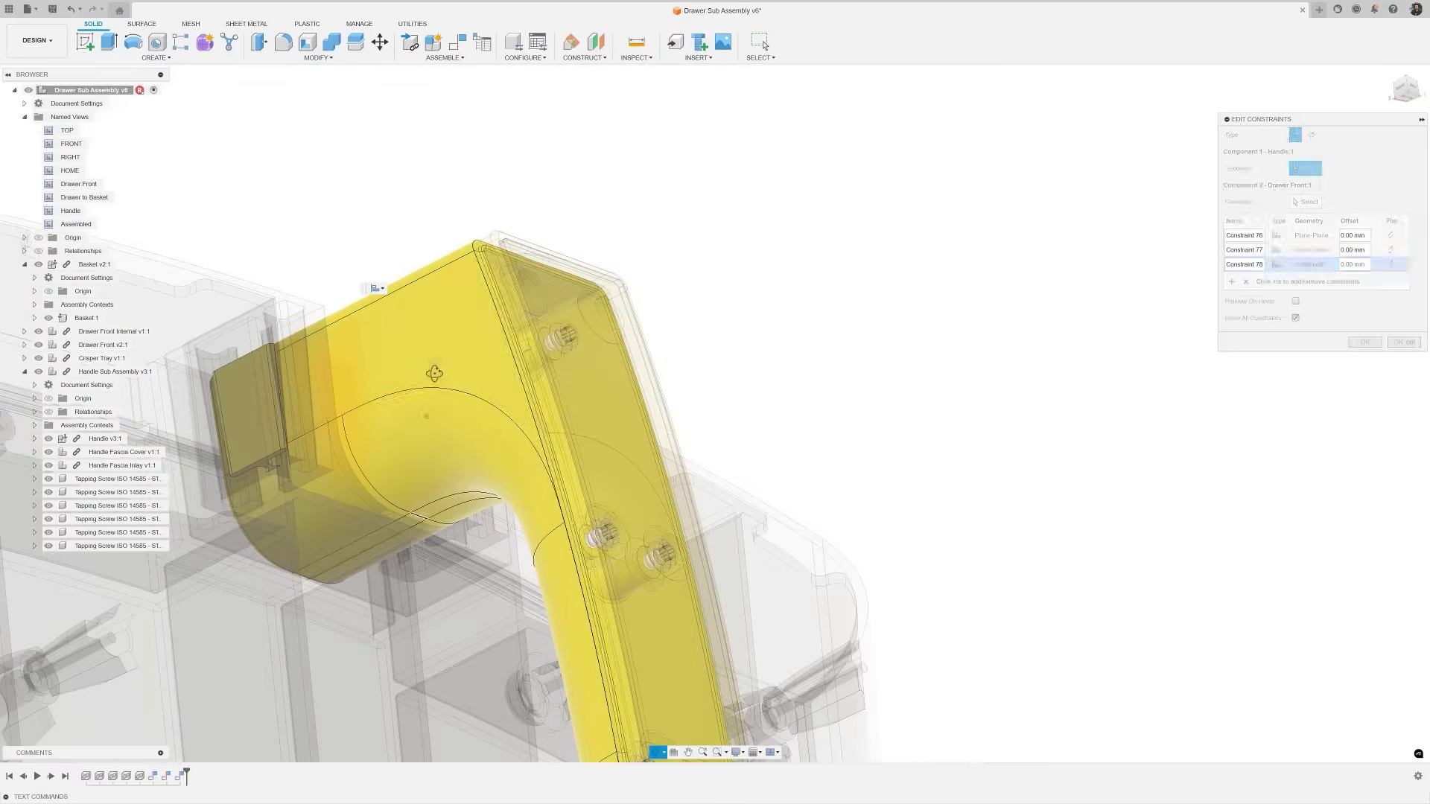
click(418, 521)
click(396, 374)
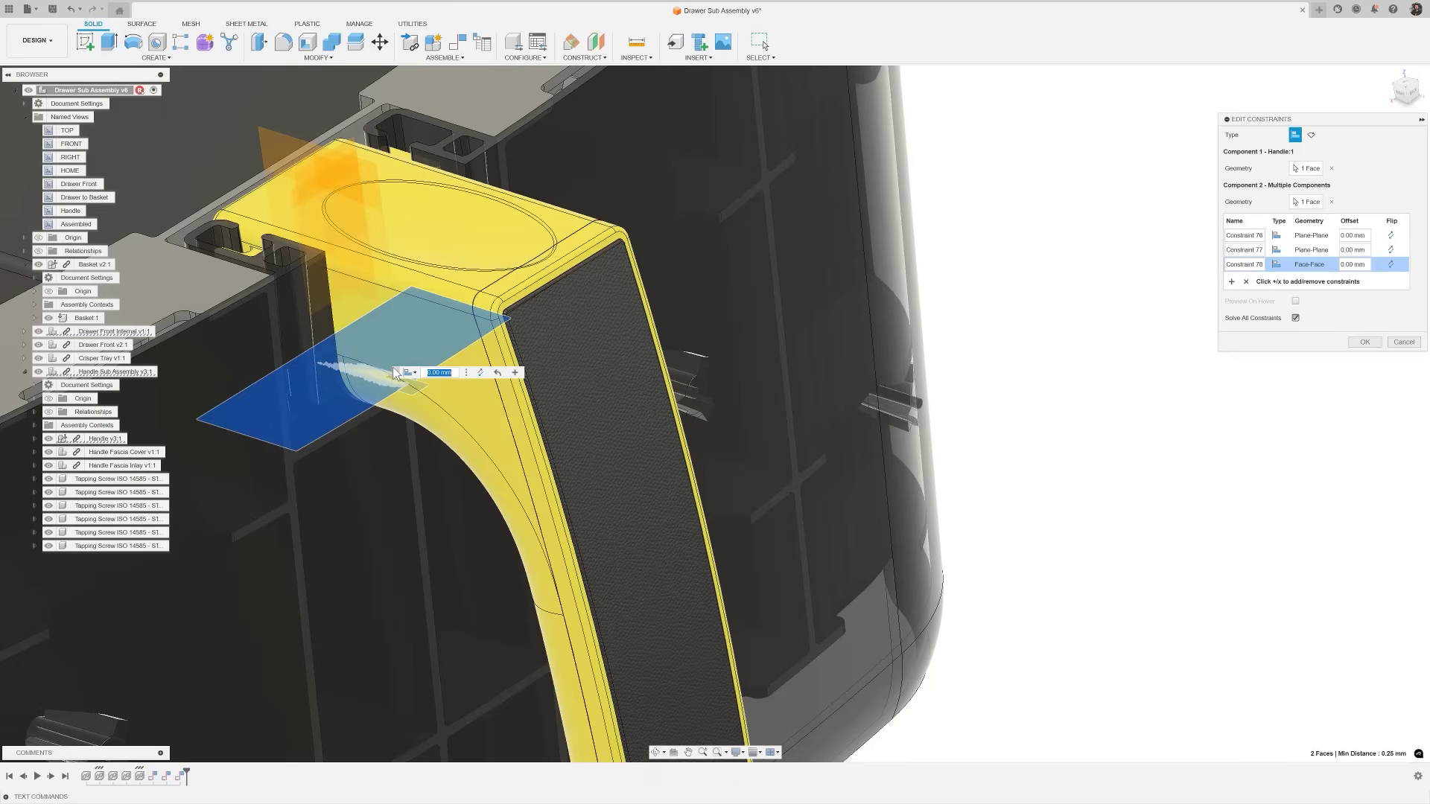
click(1363, 342)
double_click(88, 225)
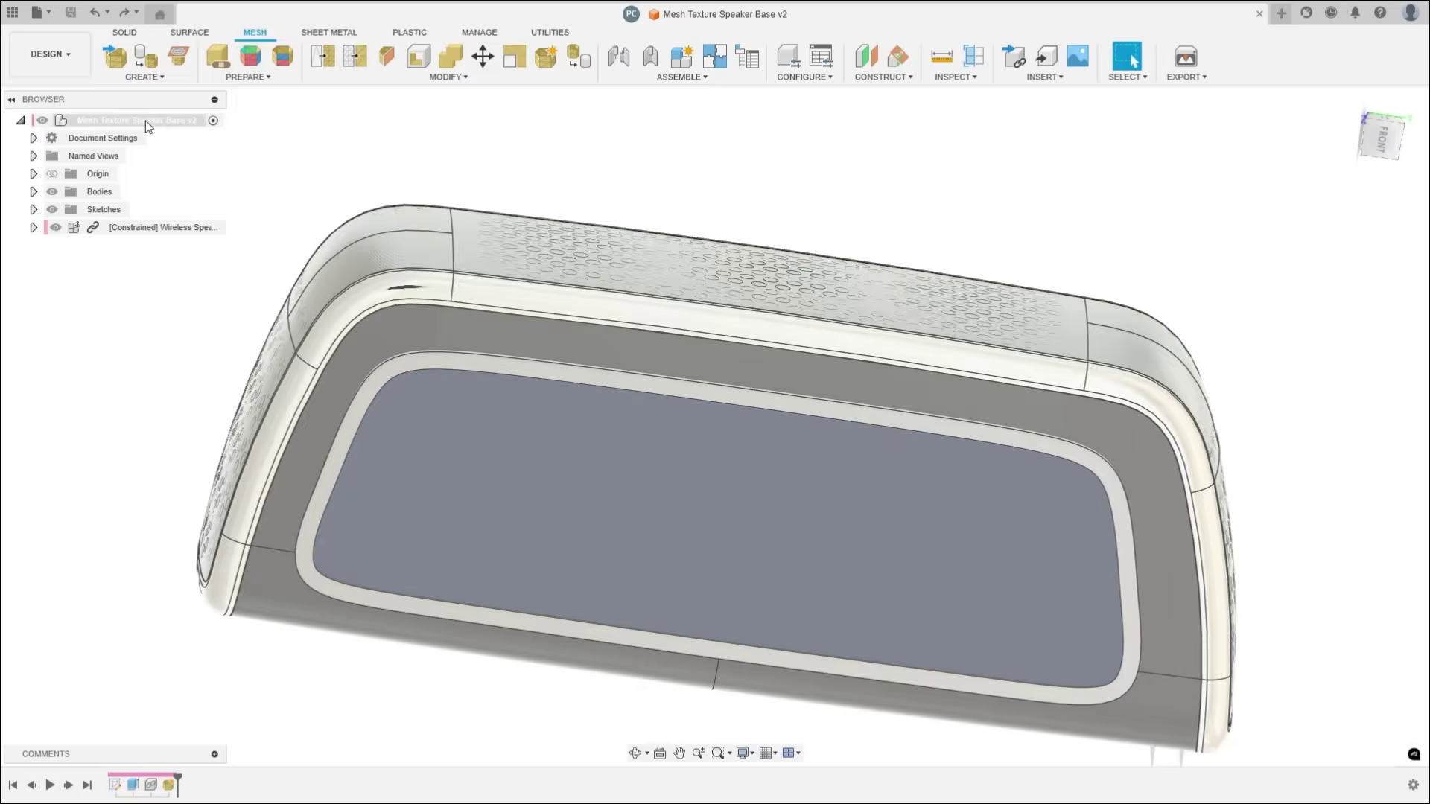
Switch the speaker base design to direct modeling, deleting its parametric history
right_click(145, 121)
click(212, 547)
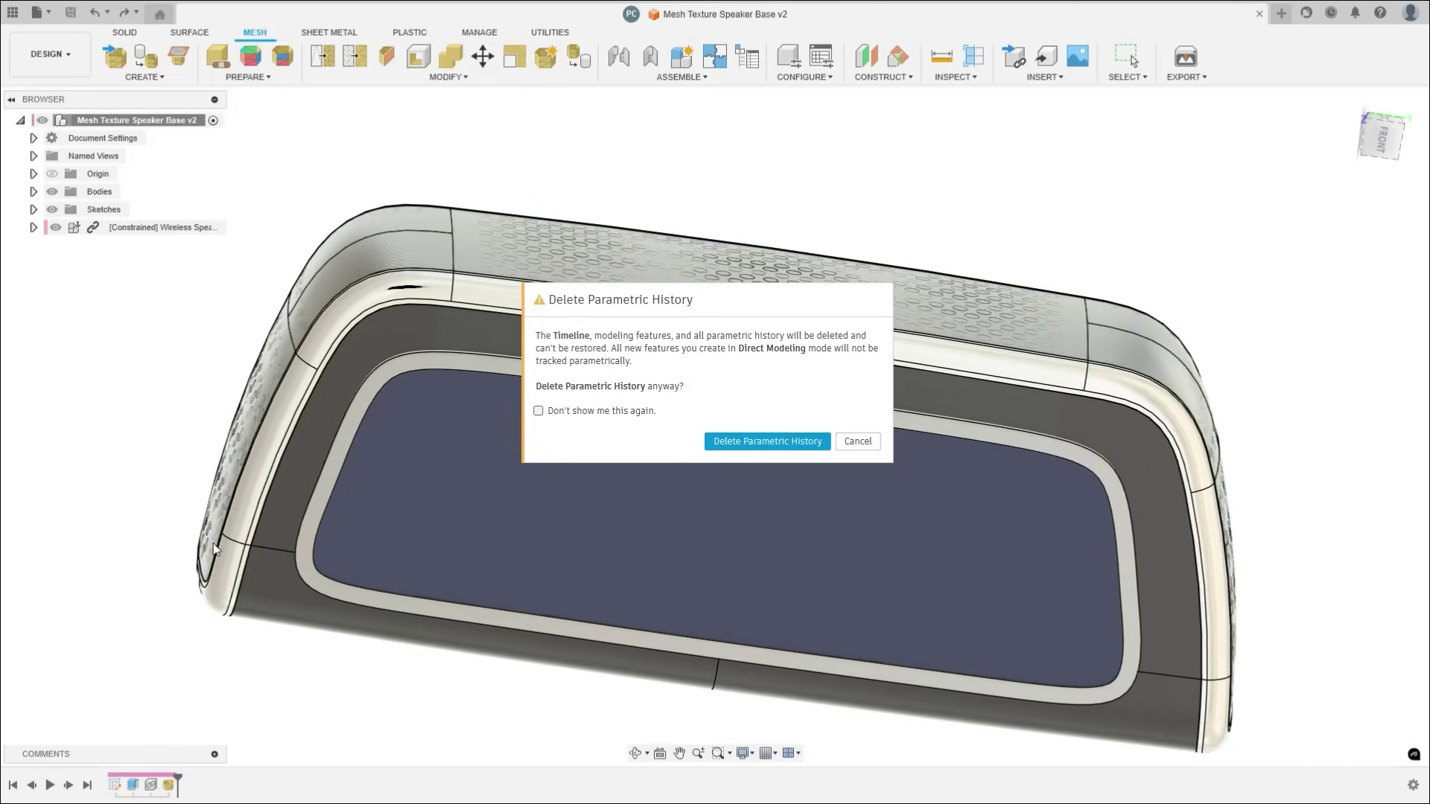
click(767, 441)
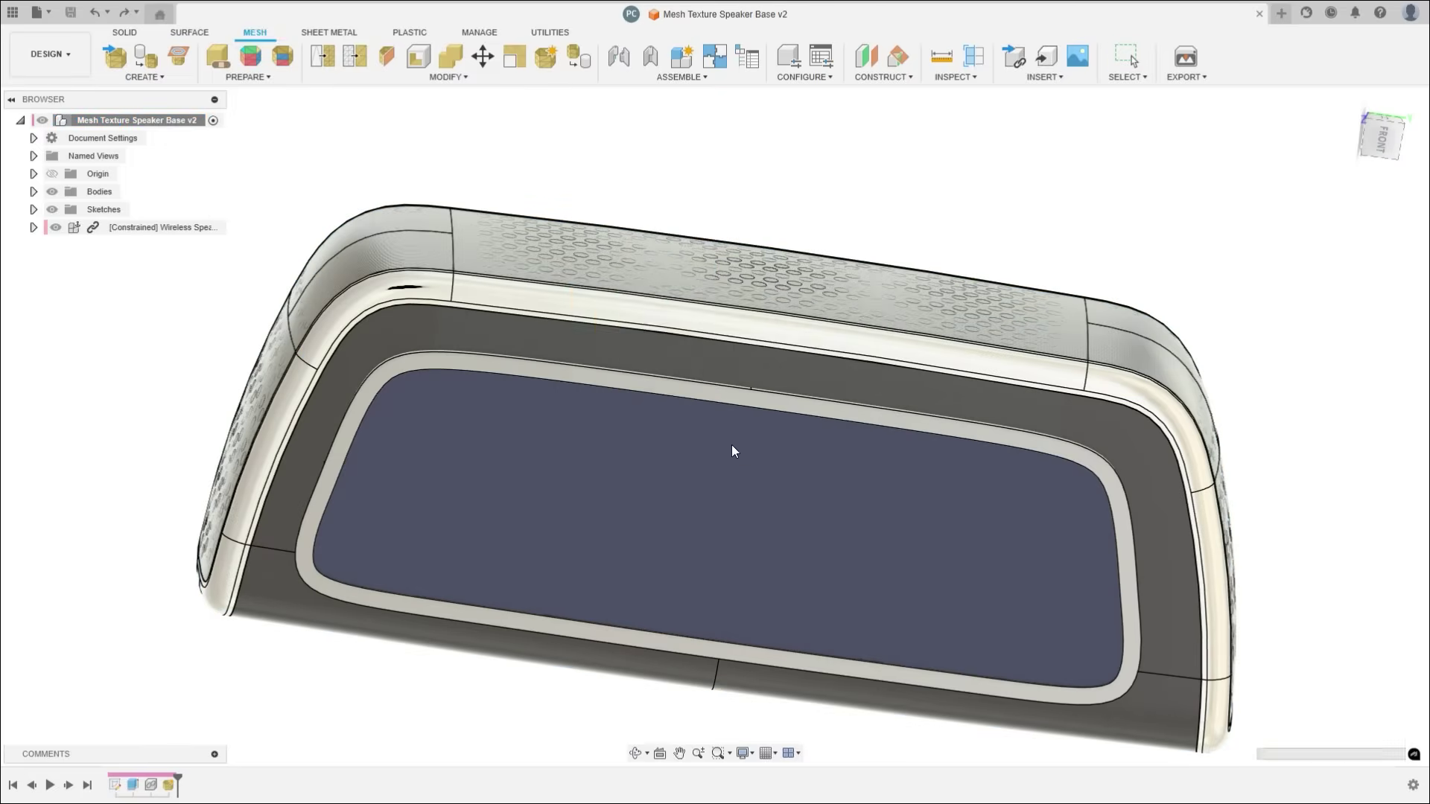
Start a Texture Extrude on the large flat face and browse this computer for an image
click(407, 78)
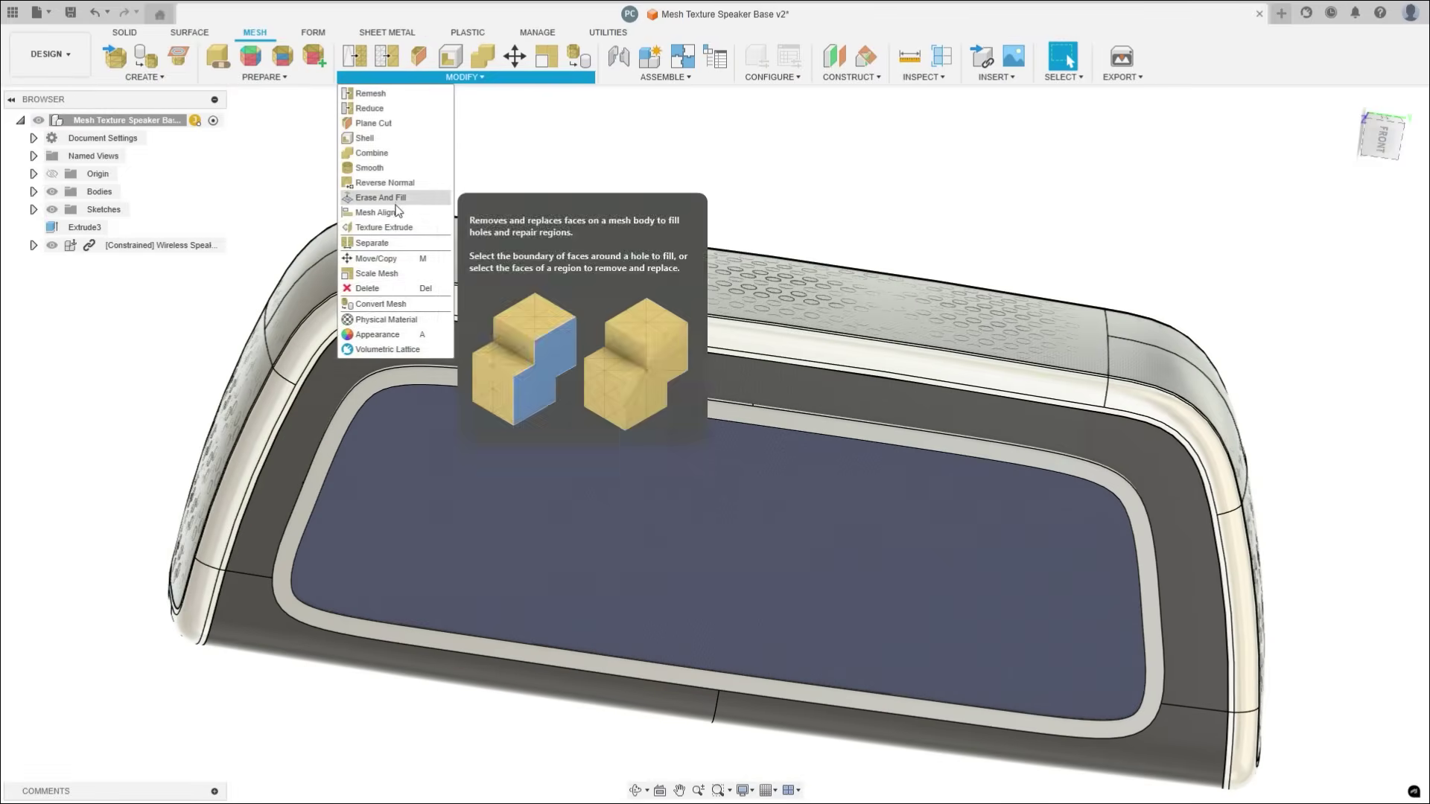
click(383, 228)
click(611, 483)
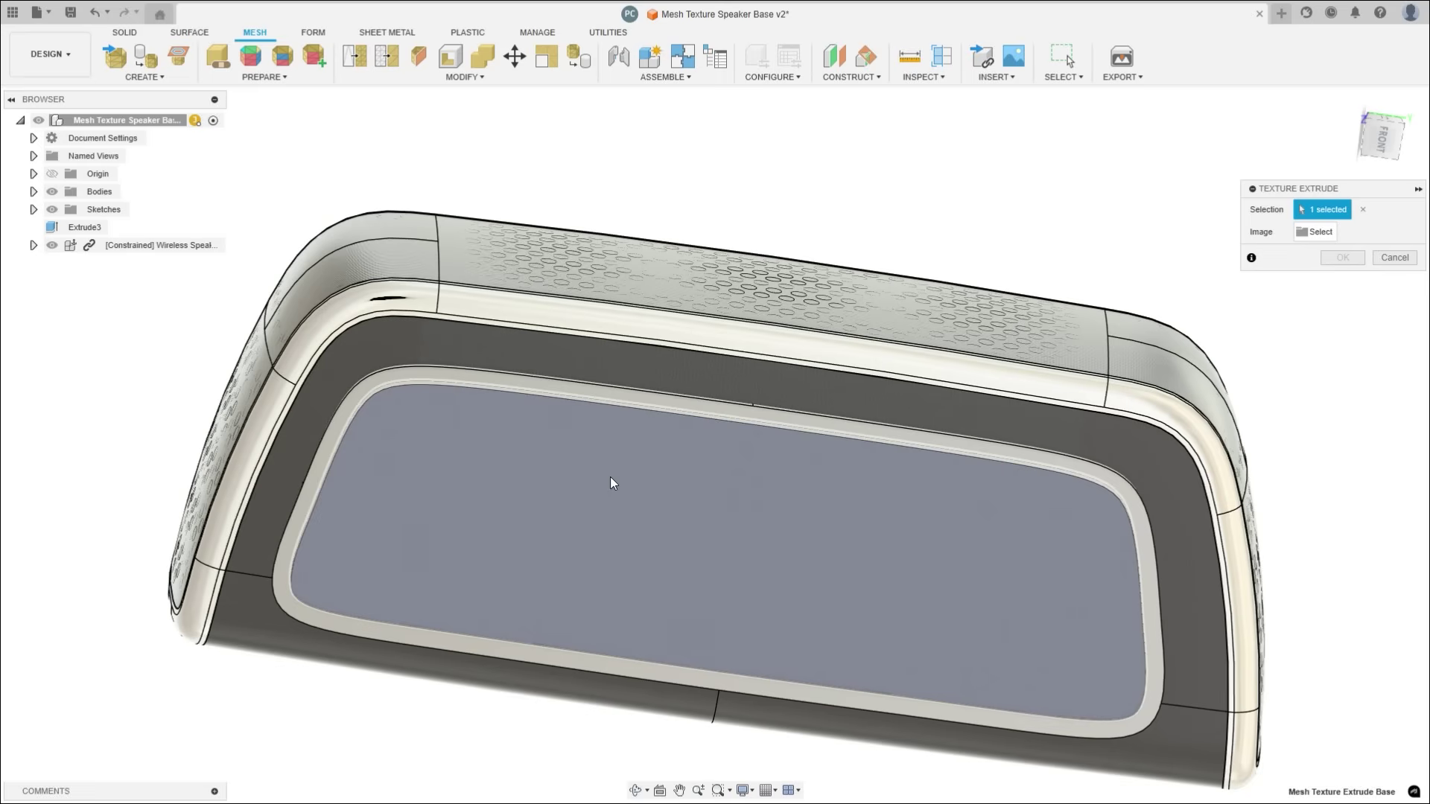
click(1315, 232)
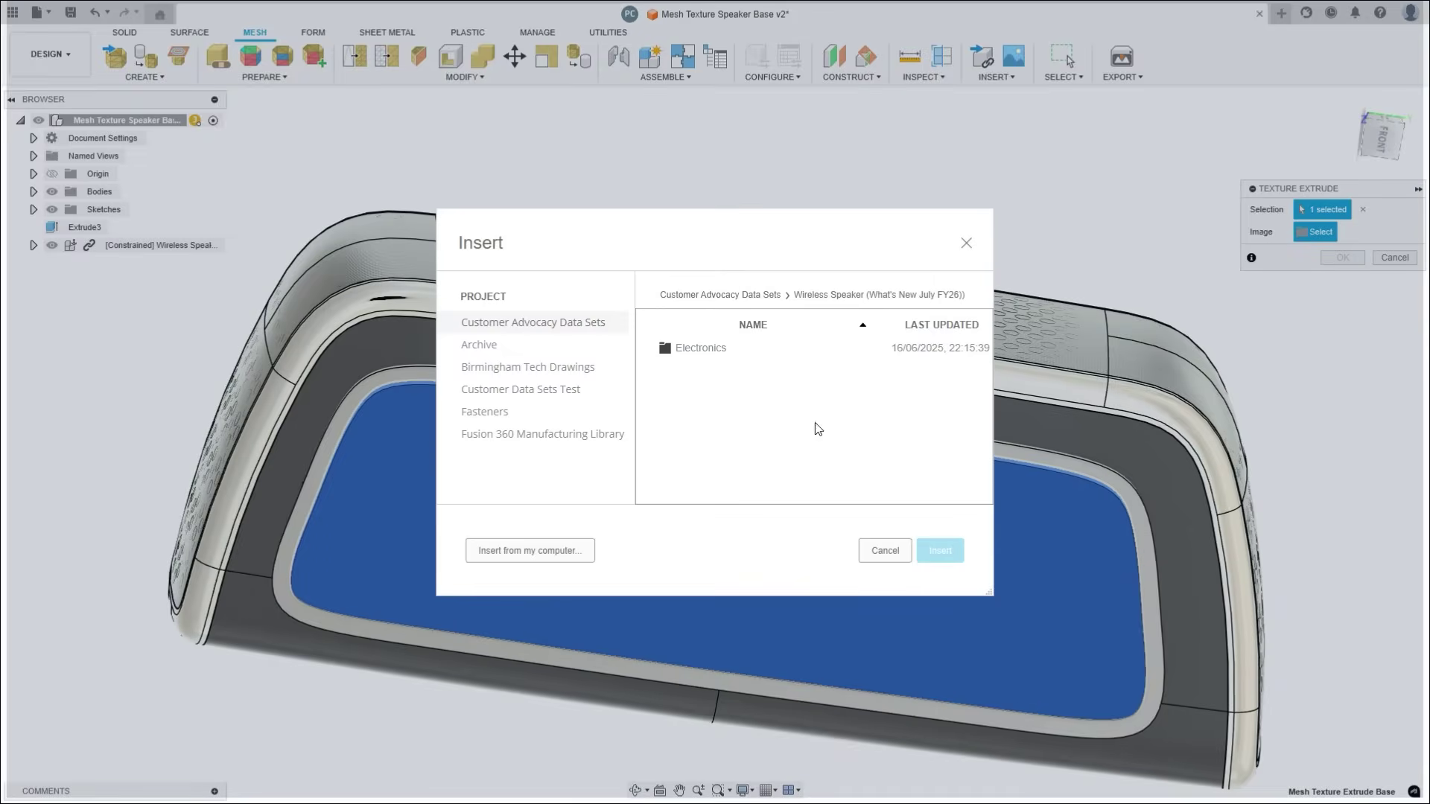
click(564, 551)
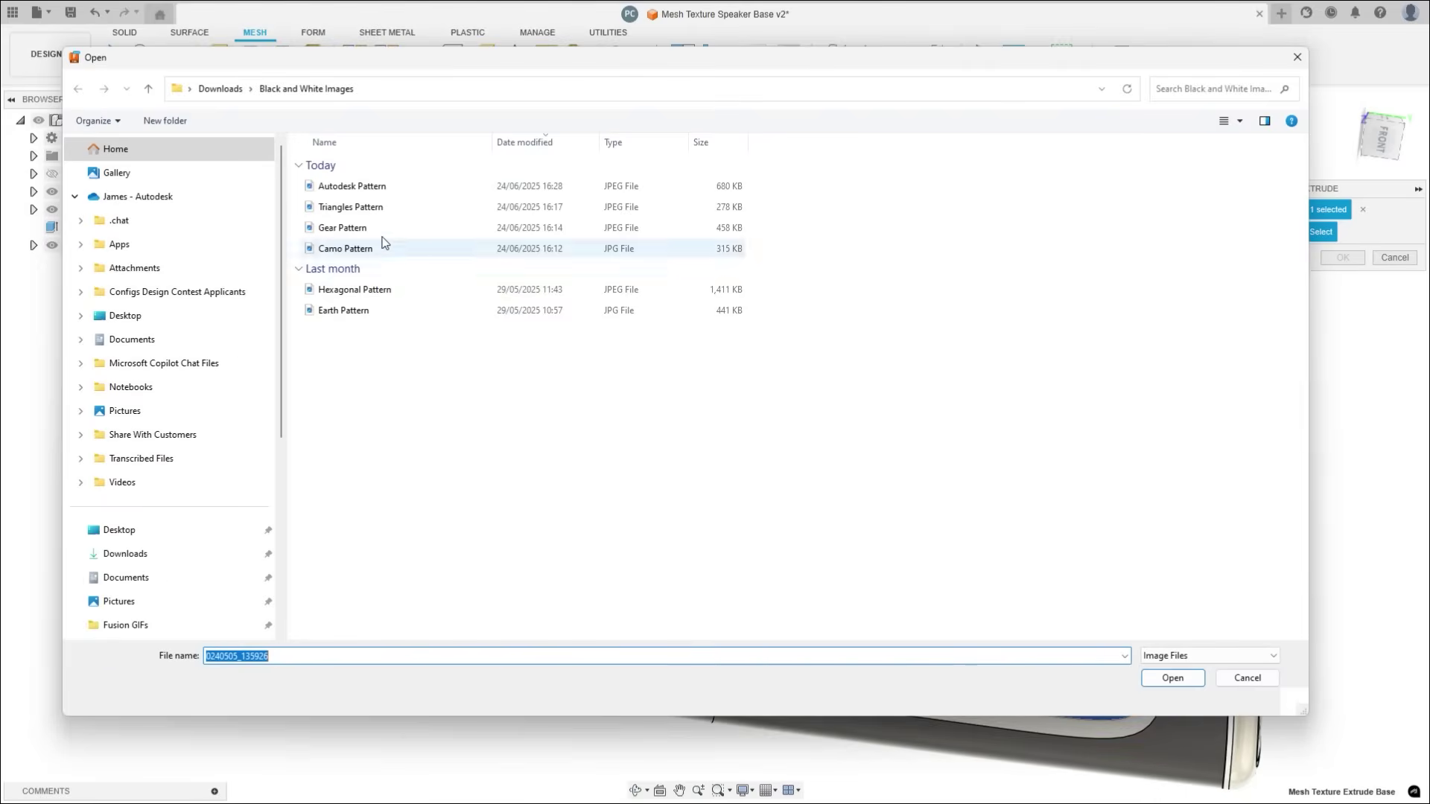
Load the Autodesk Pattern image, scale it across the panel, and apply the texture extrude
double_click(359, 186)
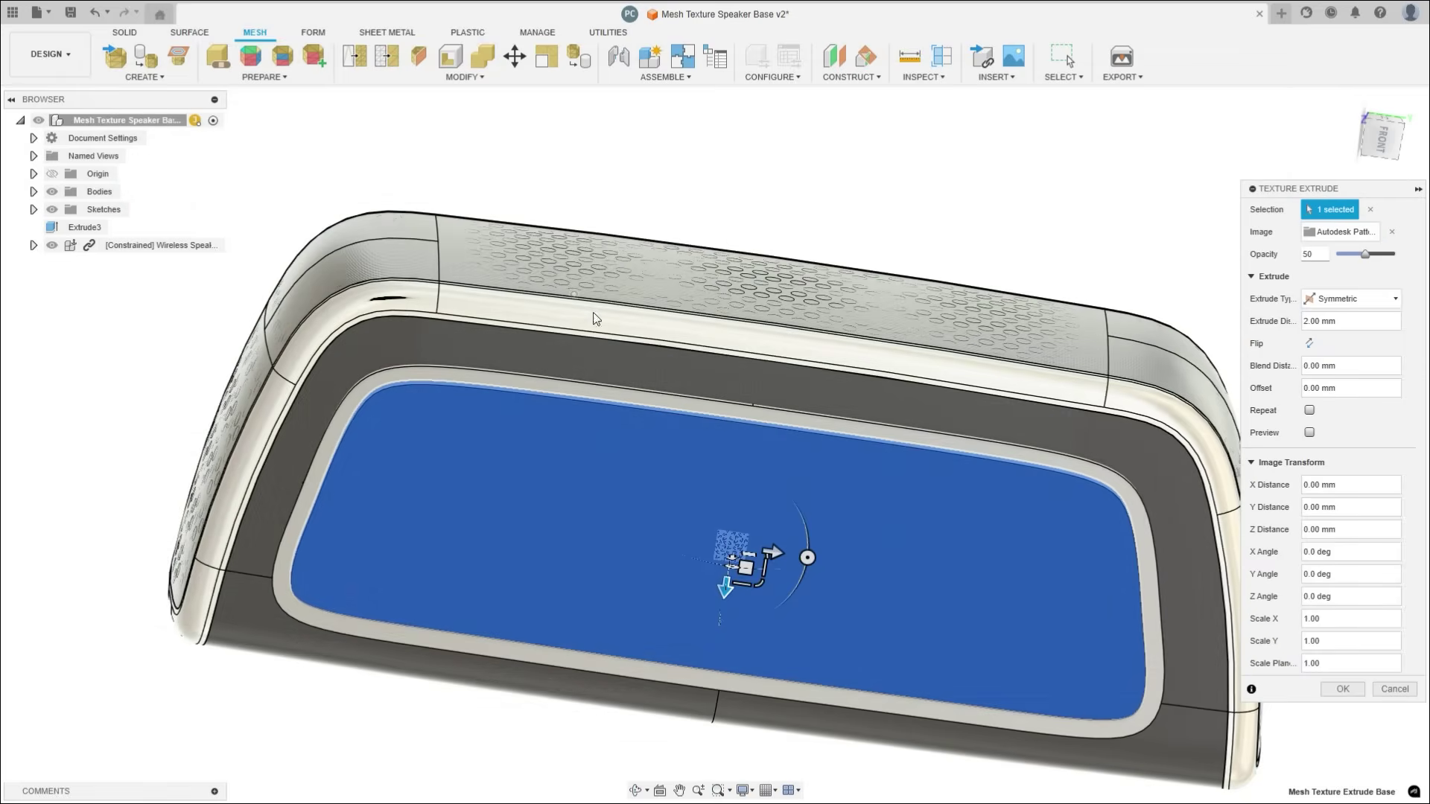
shift+middle_drag(726, 425, 734, 404)
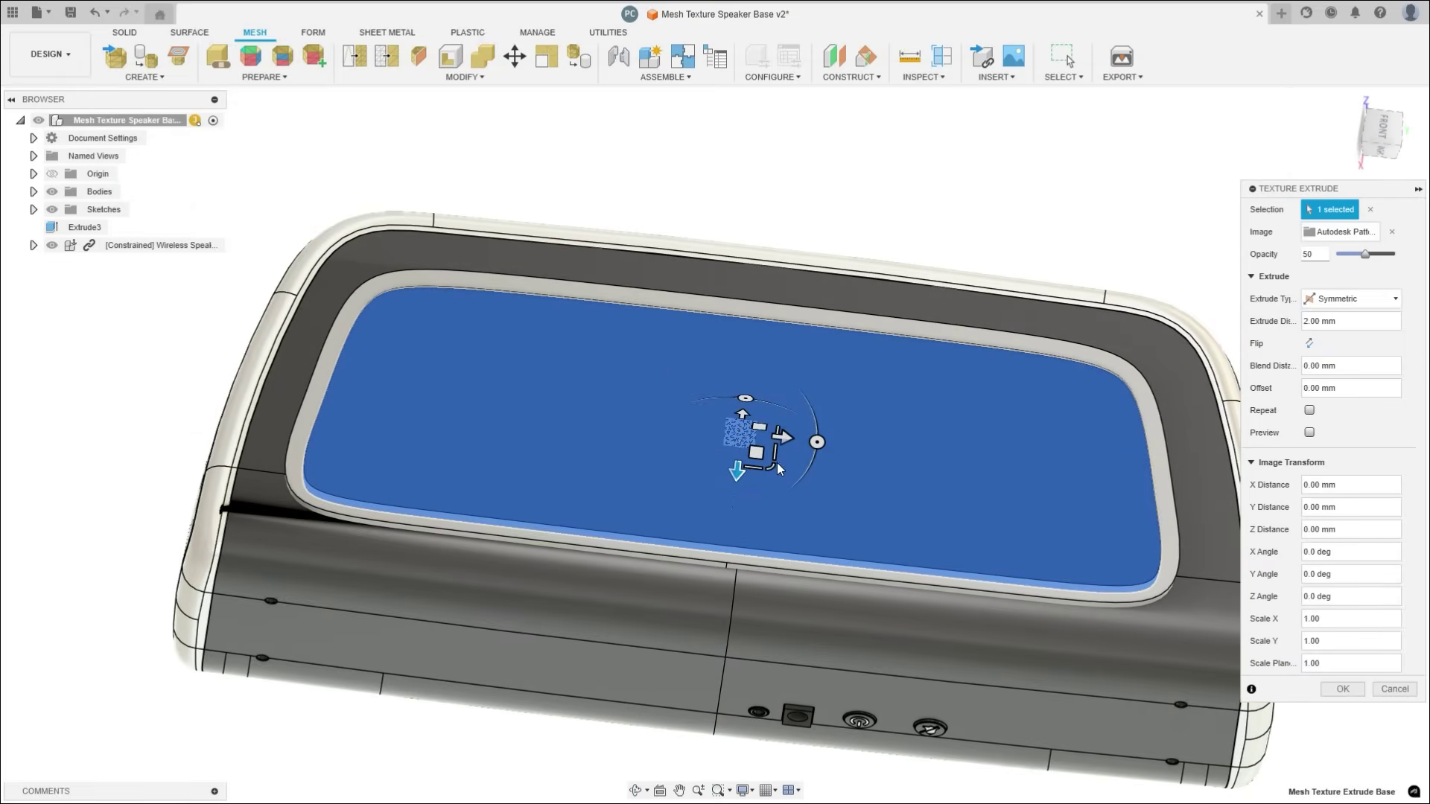
drag(776, 467, 891, 578)
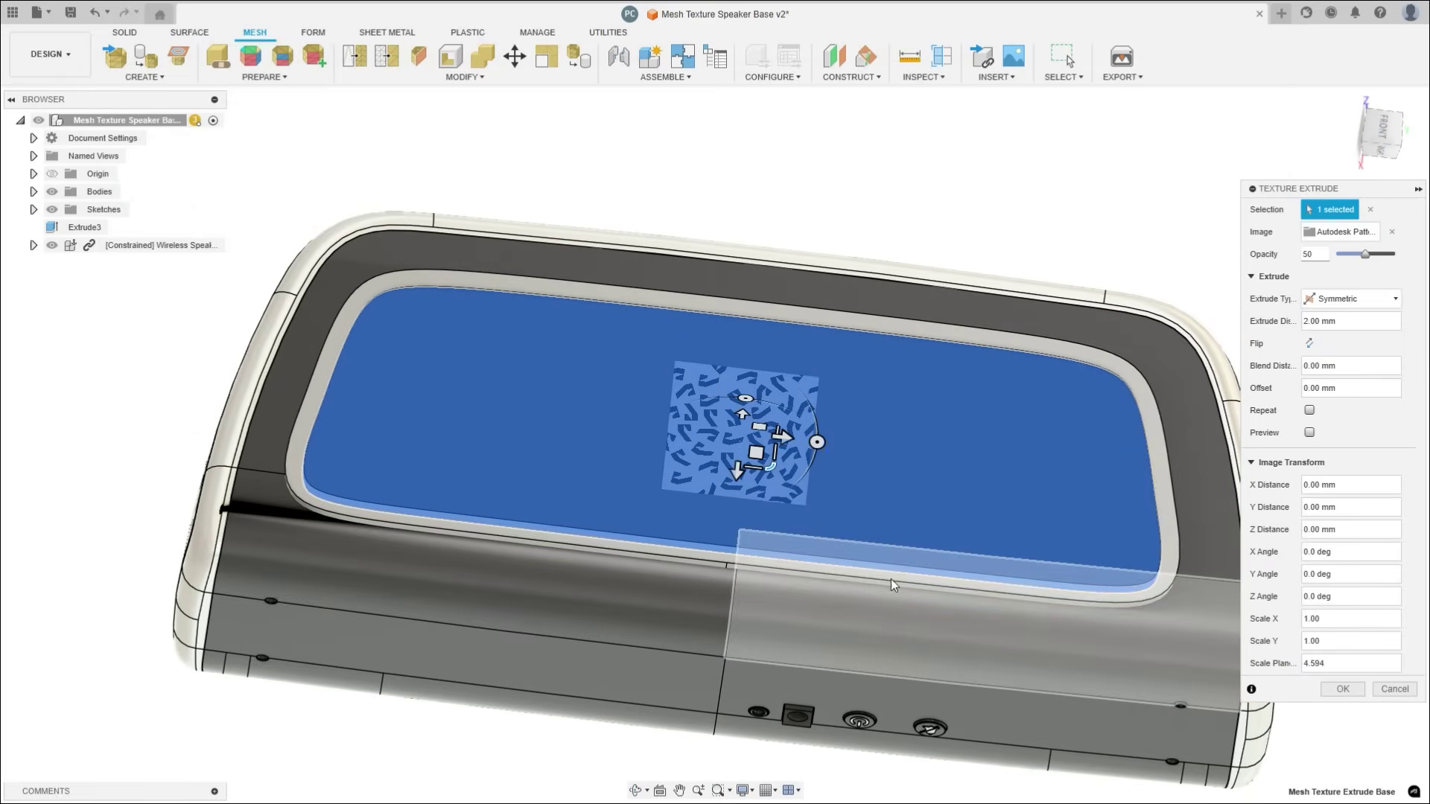
drag(765, 475, 1240, 745)
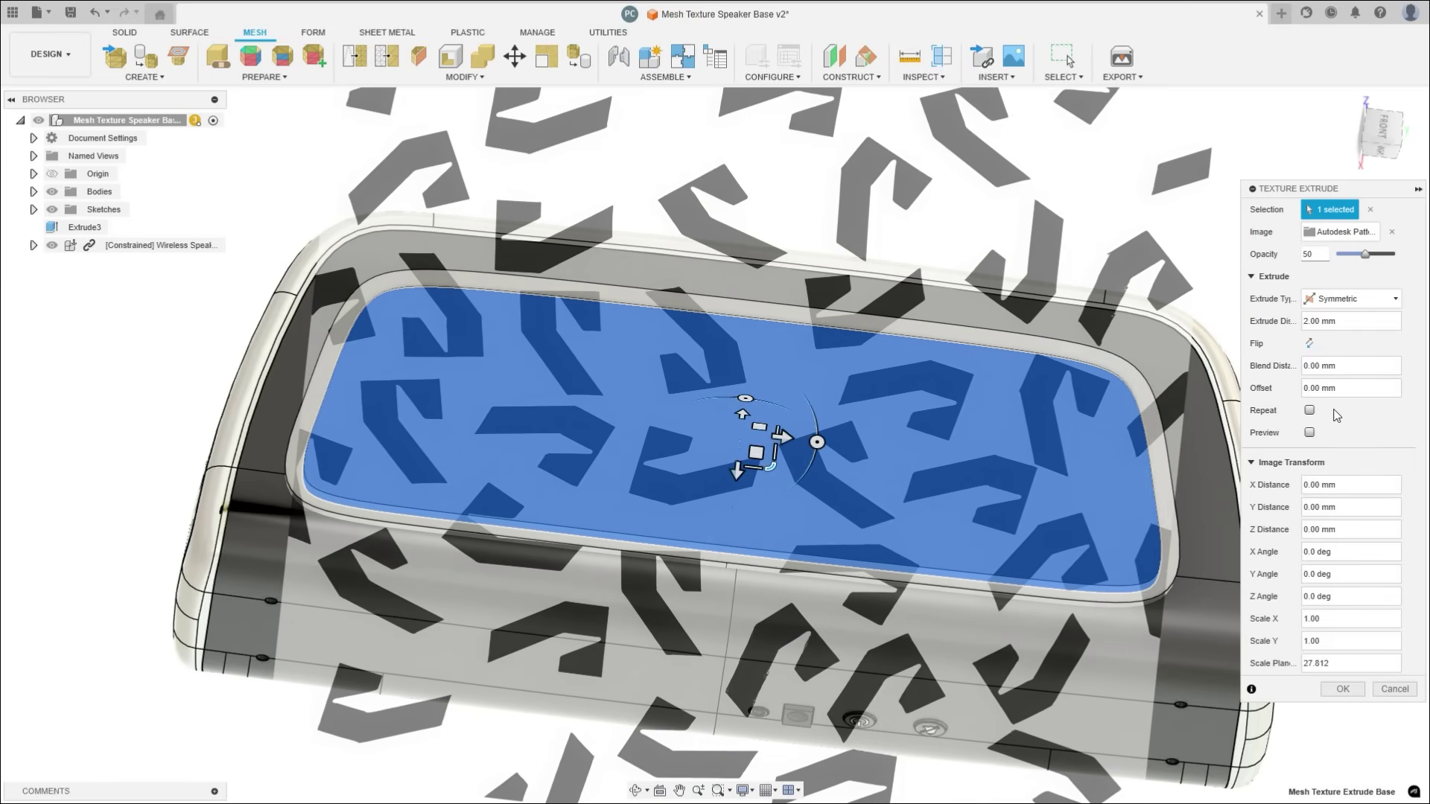
click(1307, 321)
click(1349, 691)
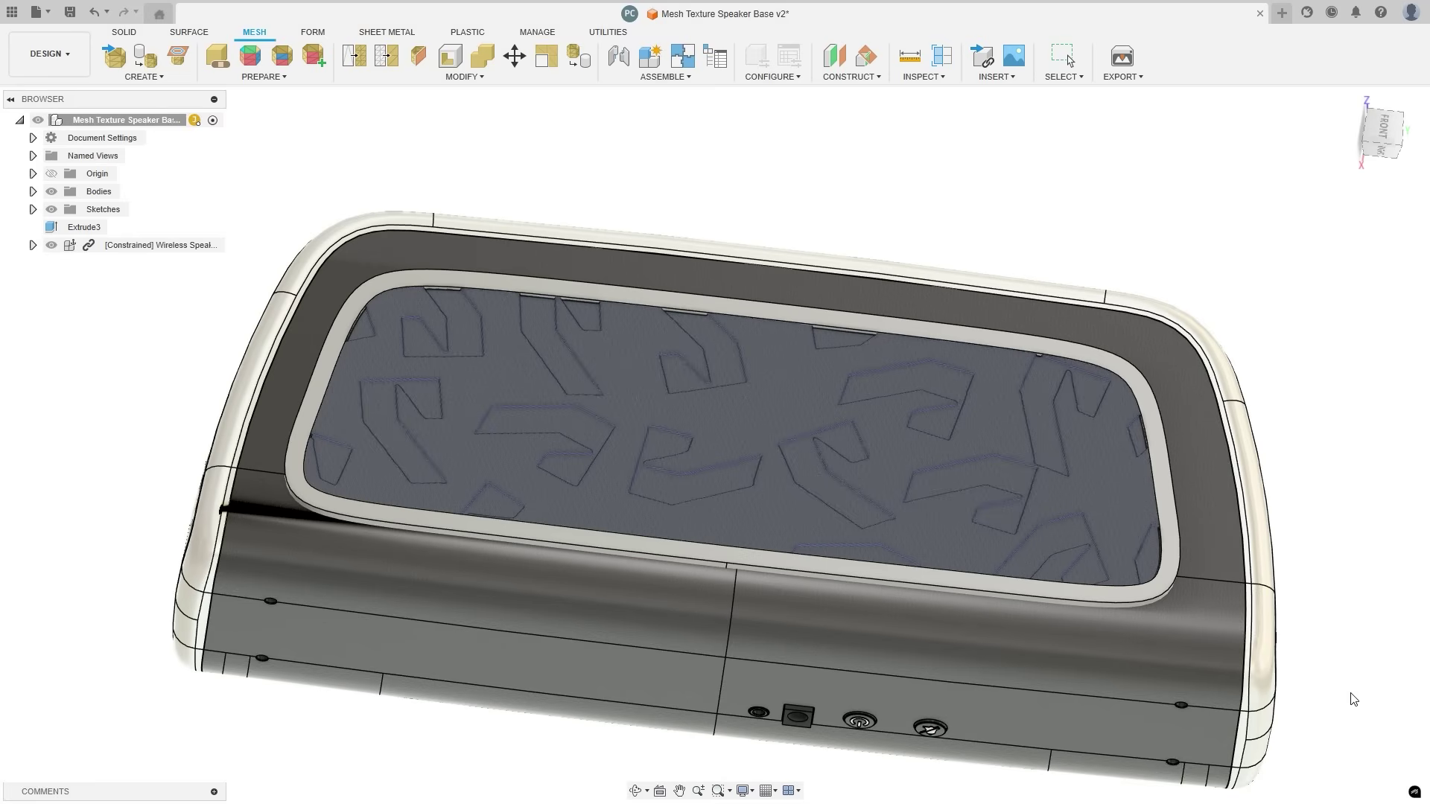
Zoom and orbit to inspect the embossed texture on the speaker base panel
scroll(1129, 592, up, 10)
shift+middle_drag(1084, 569, 968, 526)
scroll(983, 533, down, 5)
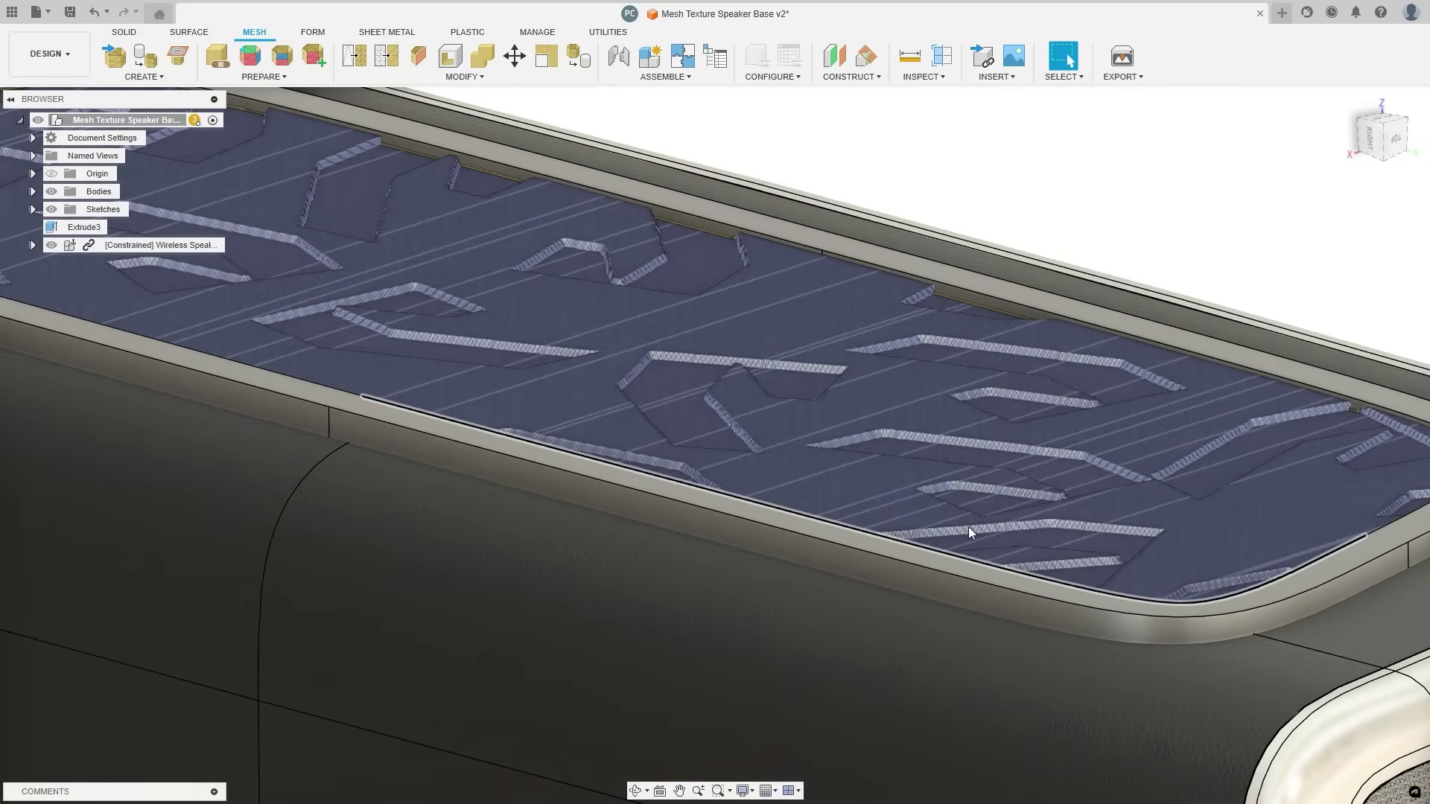
scroll(968, 525, down, 3)
click(974, 578)
scroll(782, 521, up, 5)
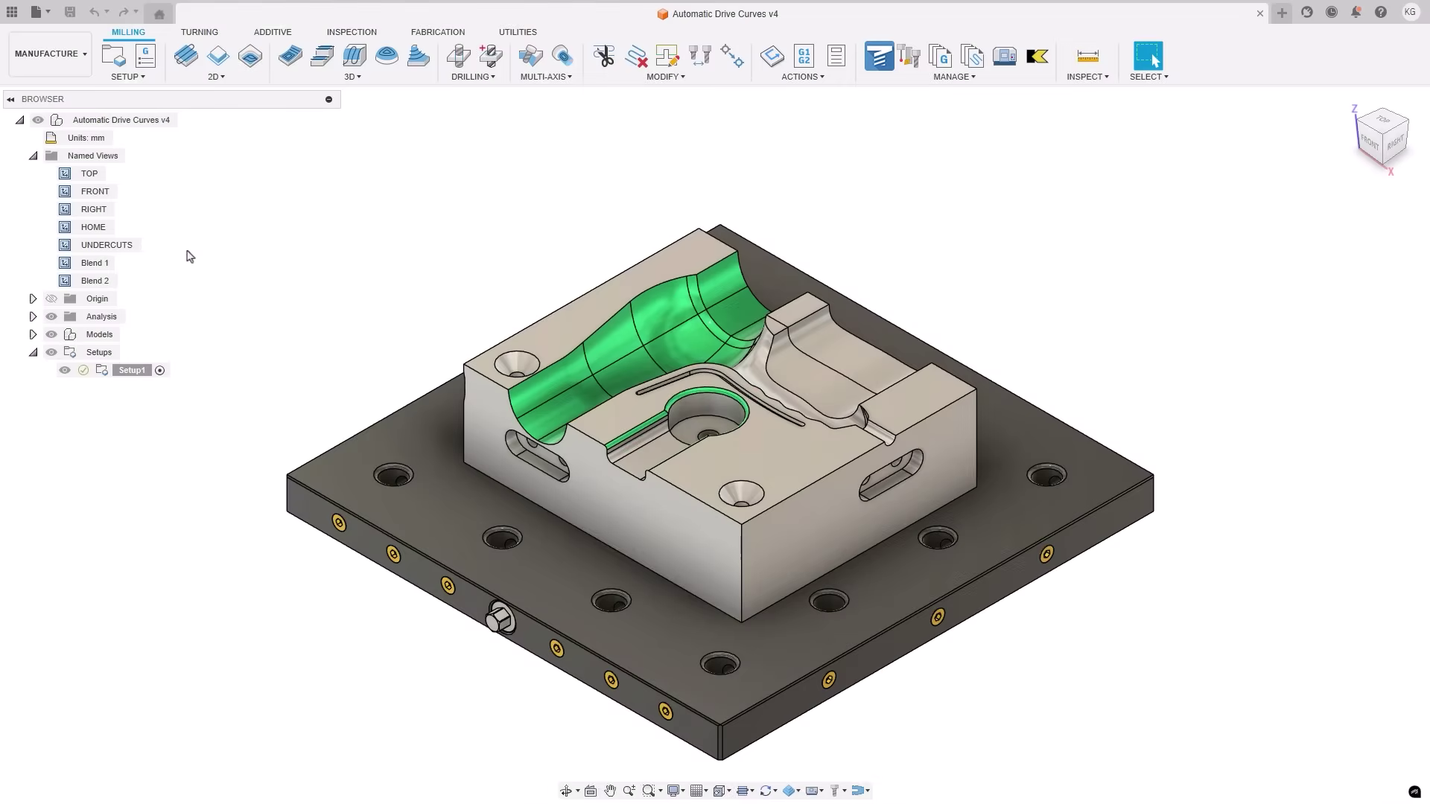
From the Blend 2 view, start a Blend toolpath with the 4 mm ball endmill and adjust offset passes
double_click(97, 282)
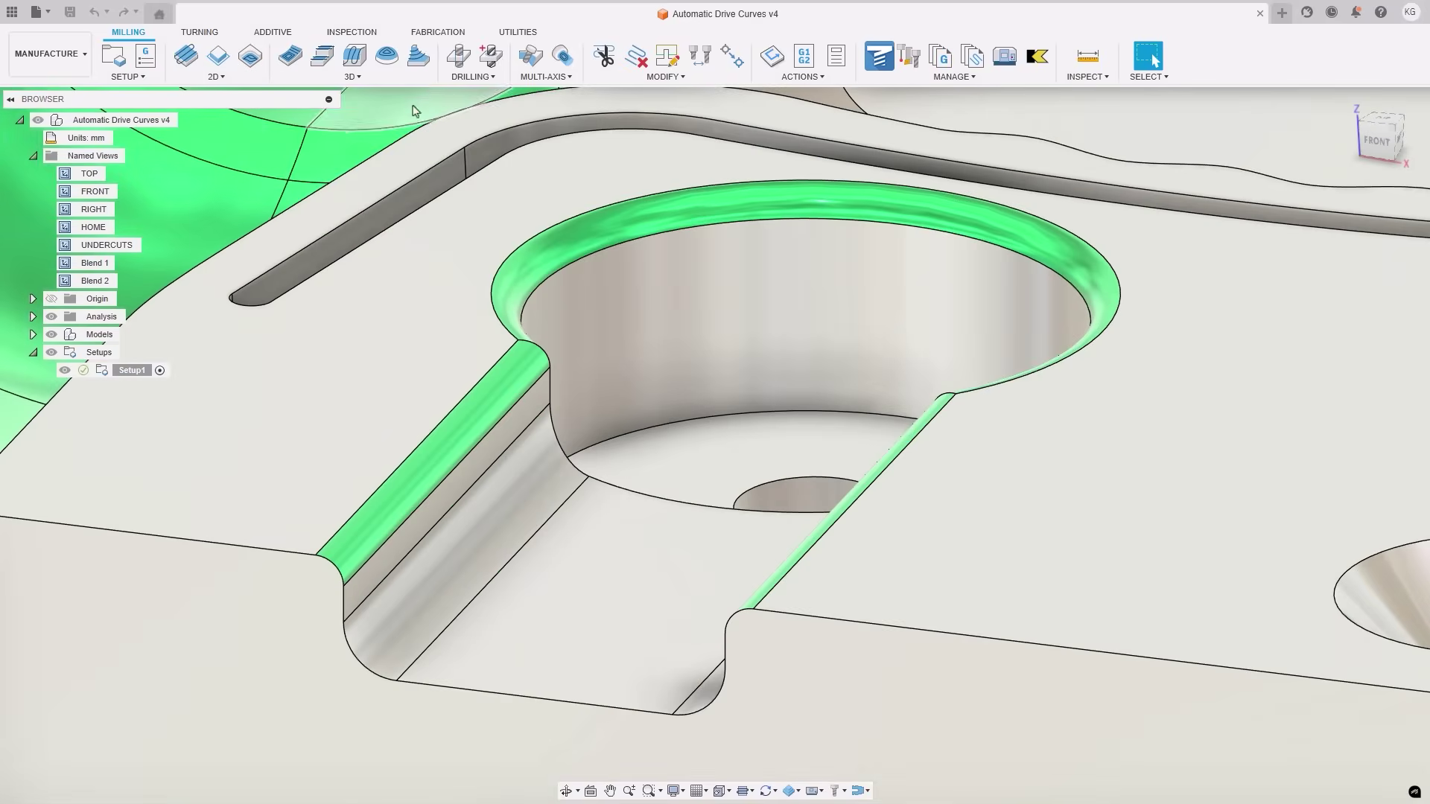
click(420, 77)
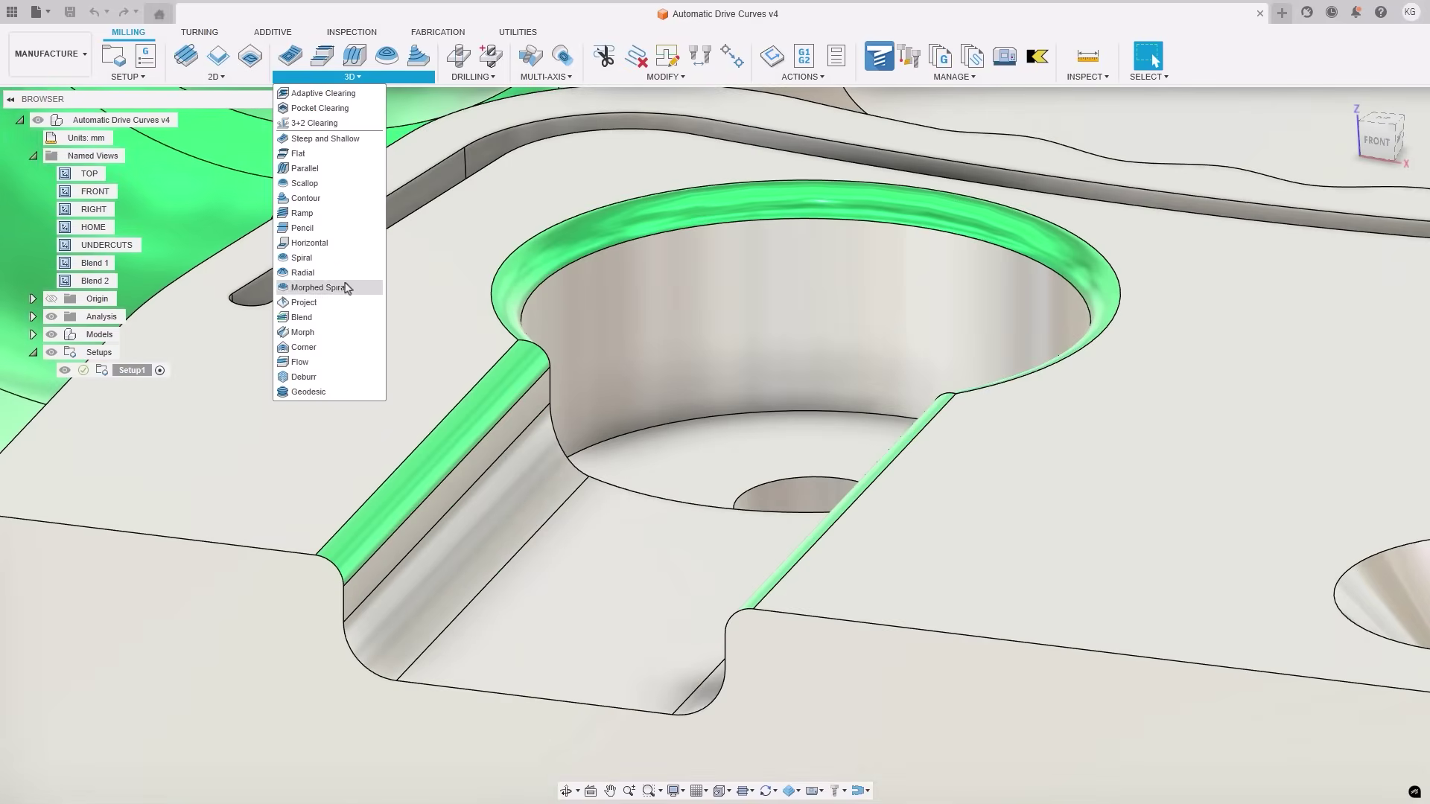
click(350, 318)
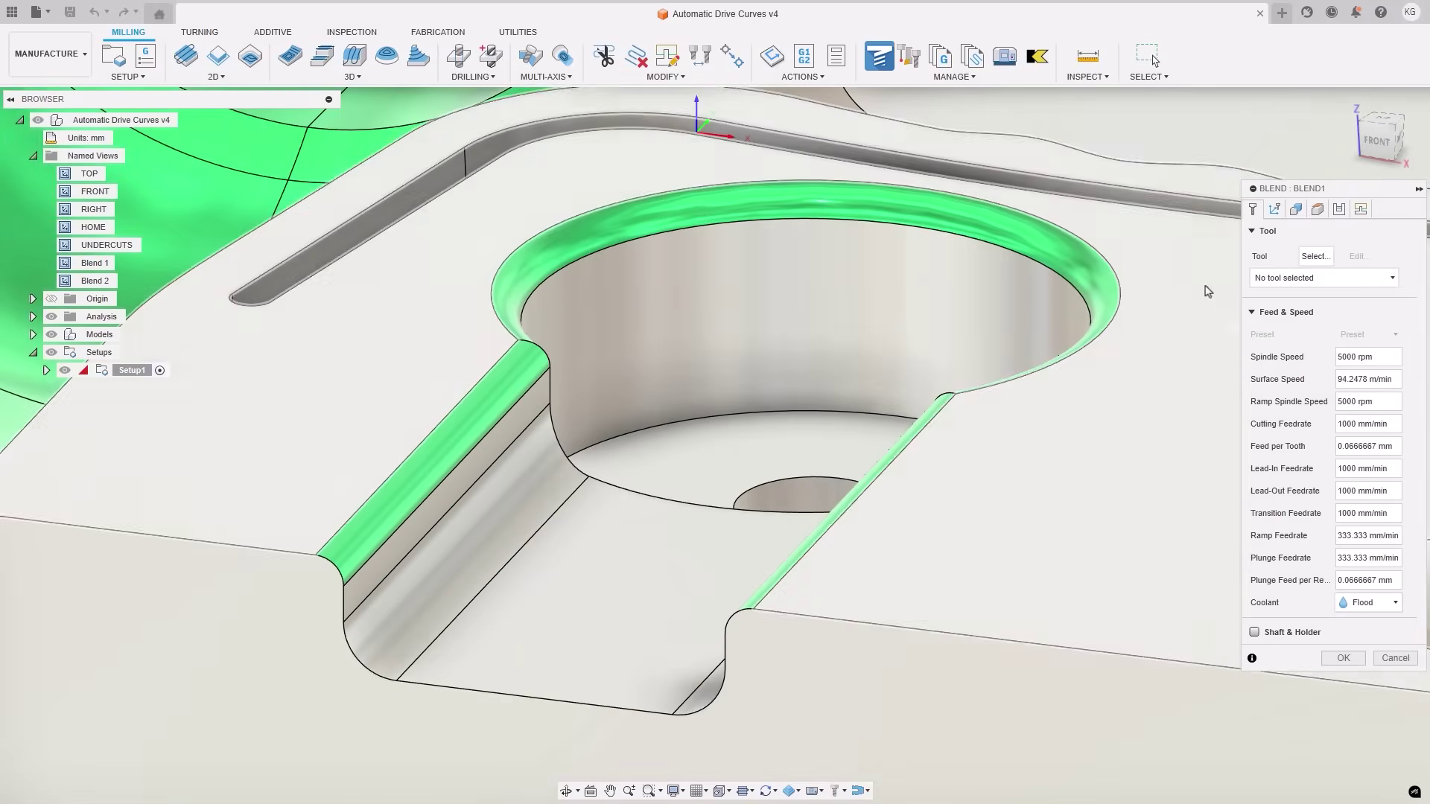
click(1301, 282)
click(1311, 342)
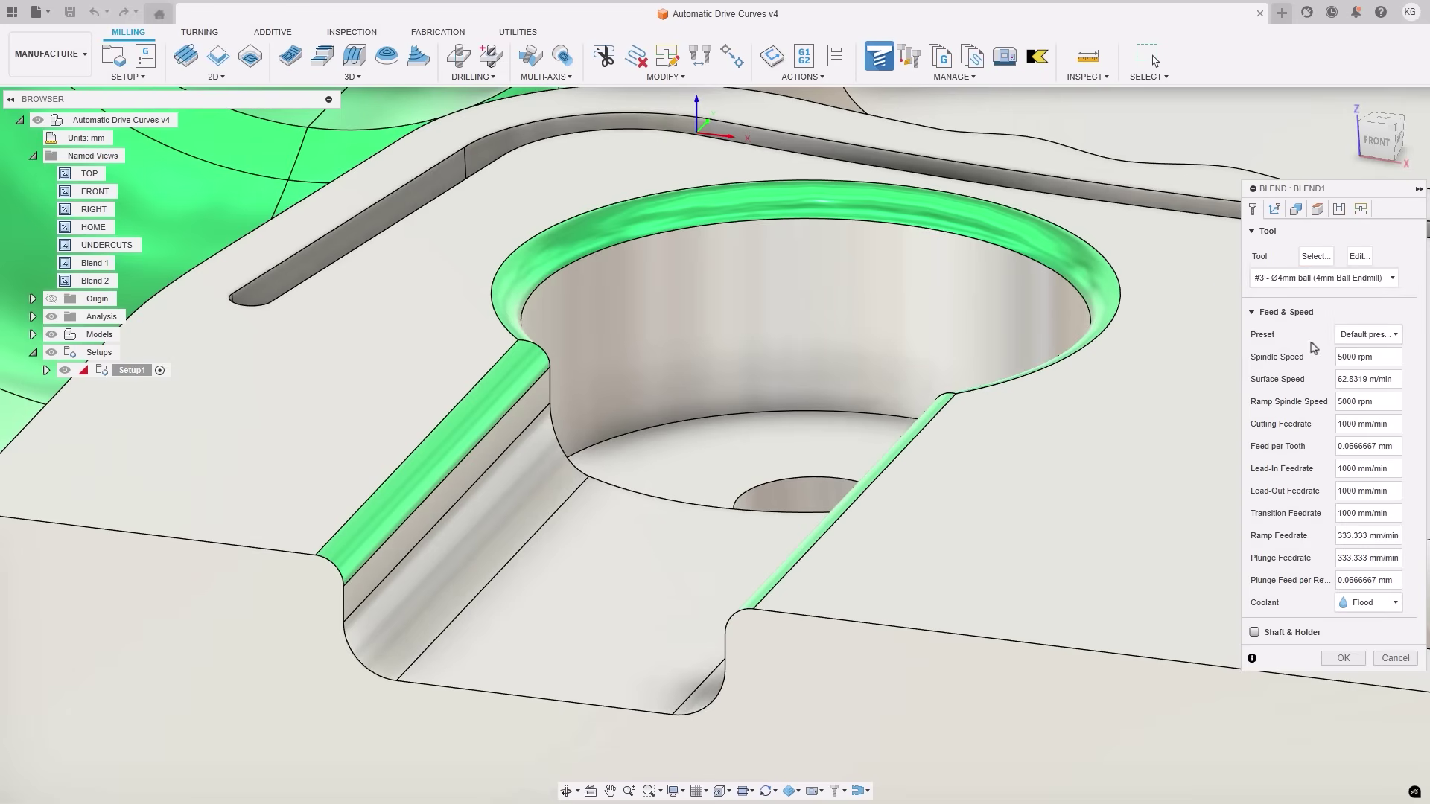
click(1297, 212)
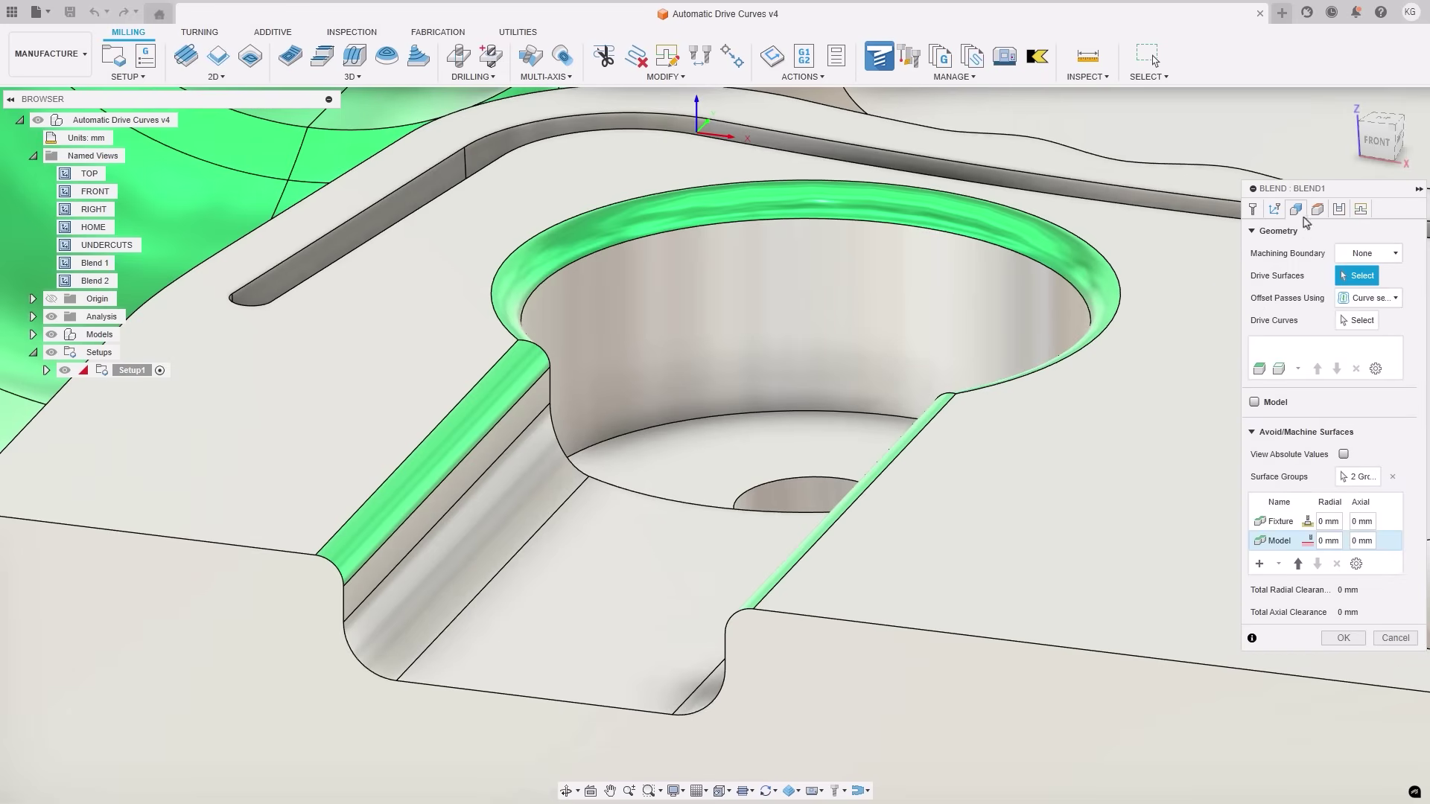
click(1377, 299)
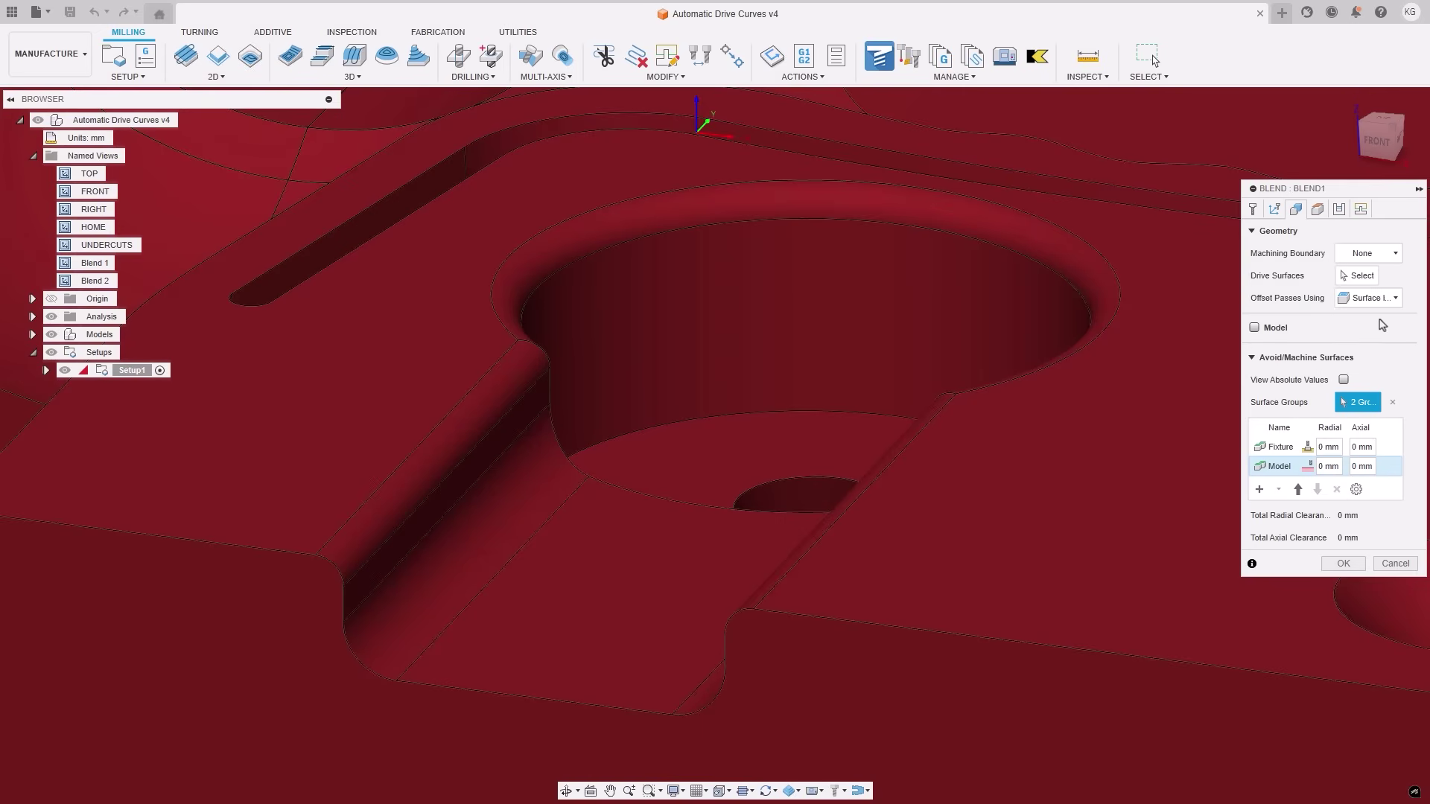
Use the three fillet faces around the keyhole pocket as drive surfaces and generate the Blend toolpath
click(1358, 276)
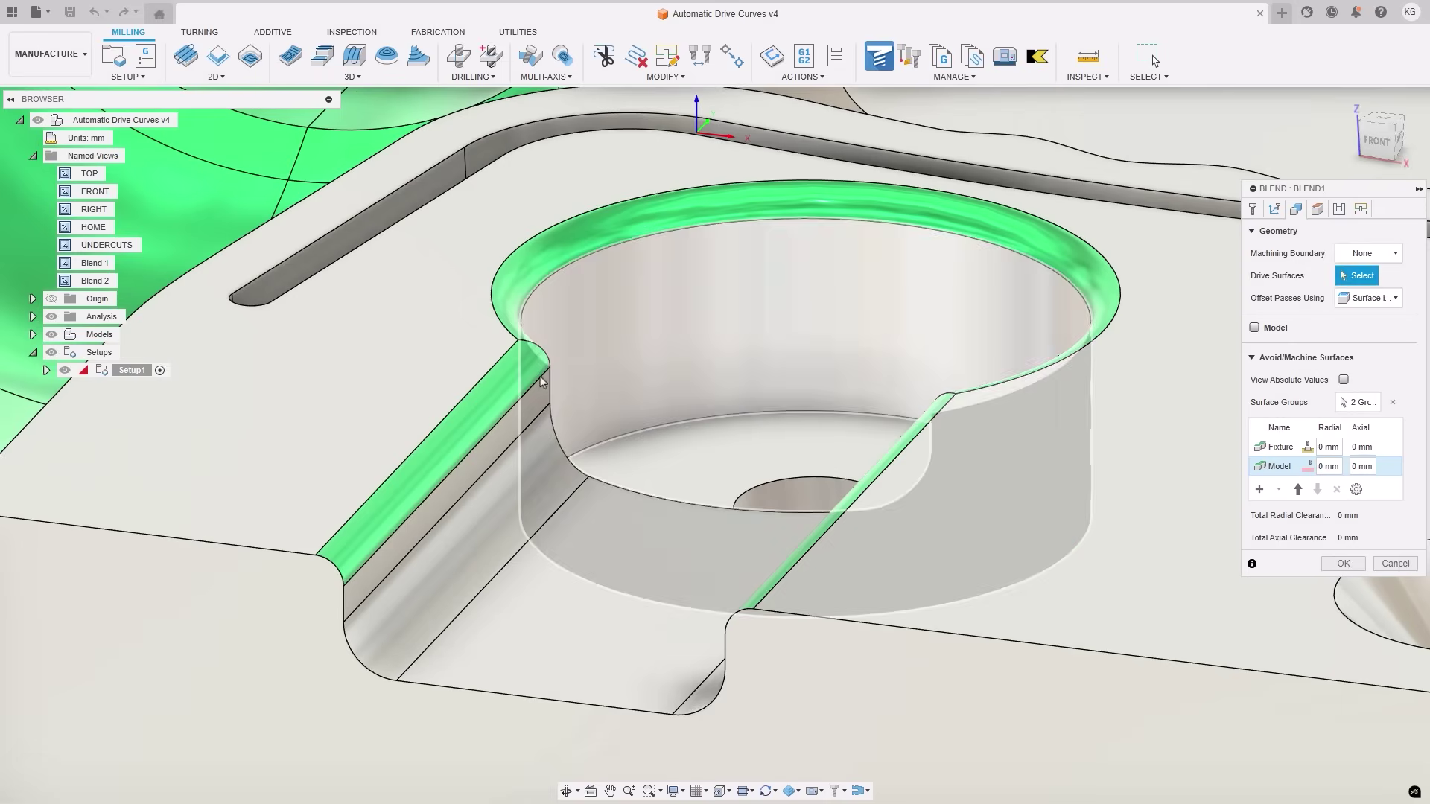
click(510, 378)
click(524, 305)
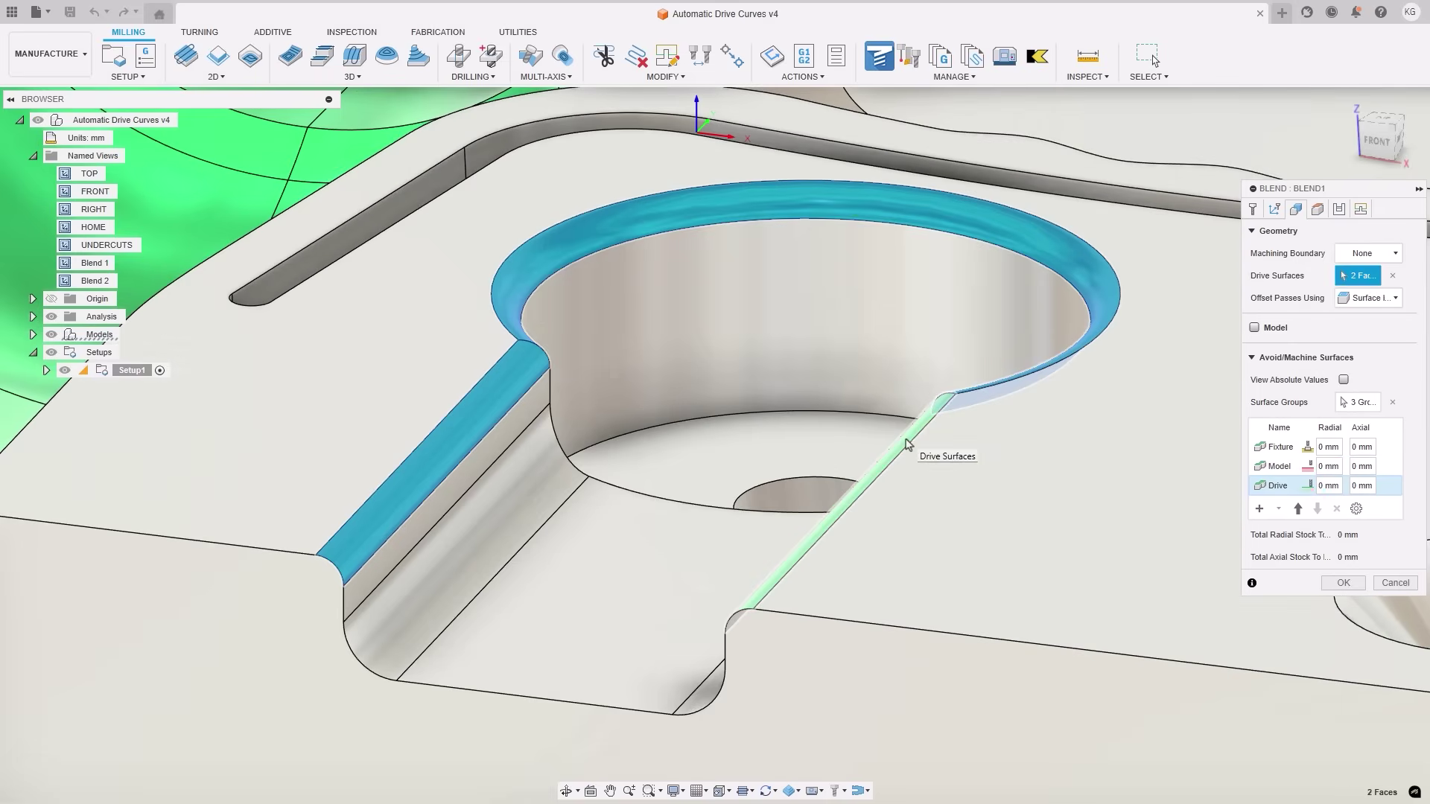
click(911, 444)
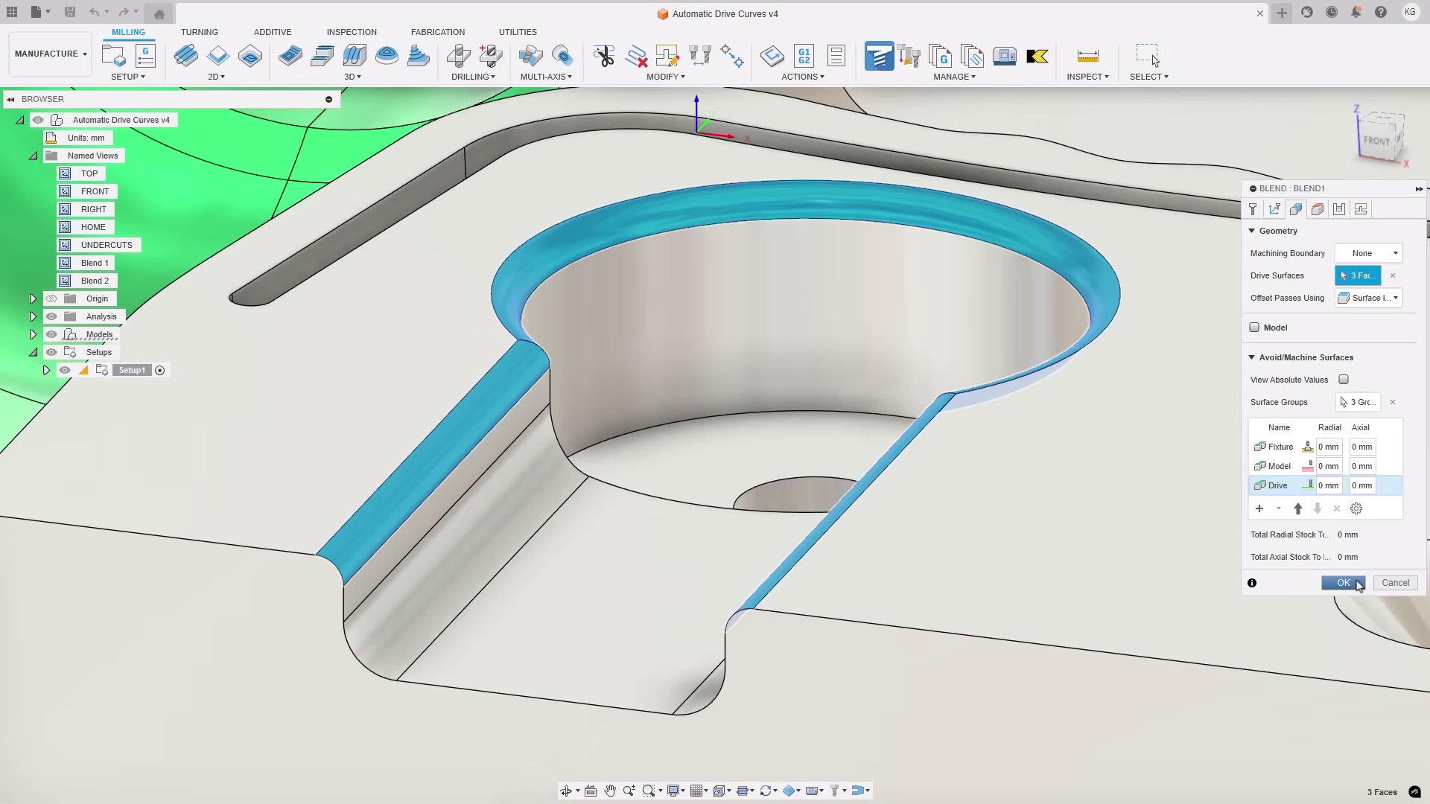
click(1344, 583)
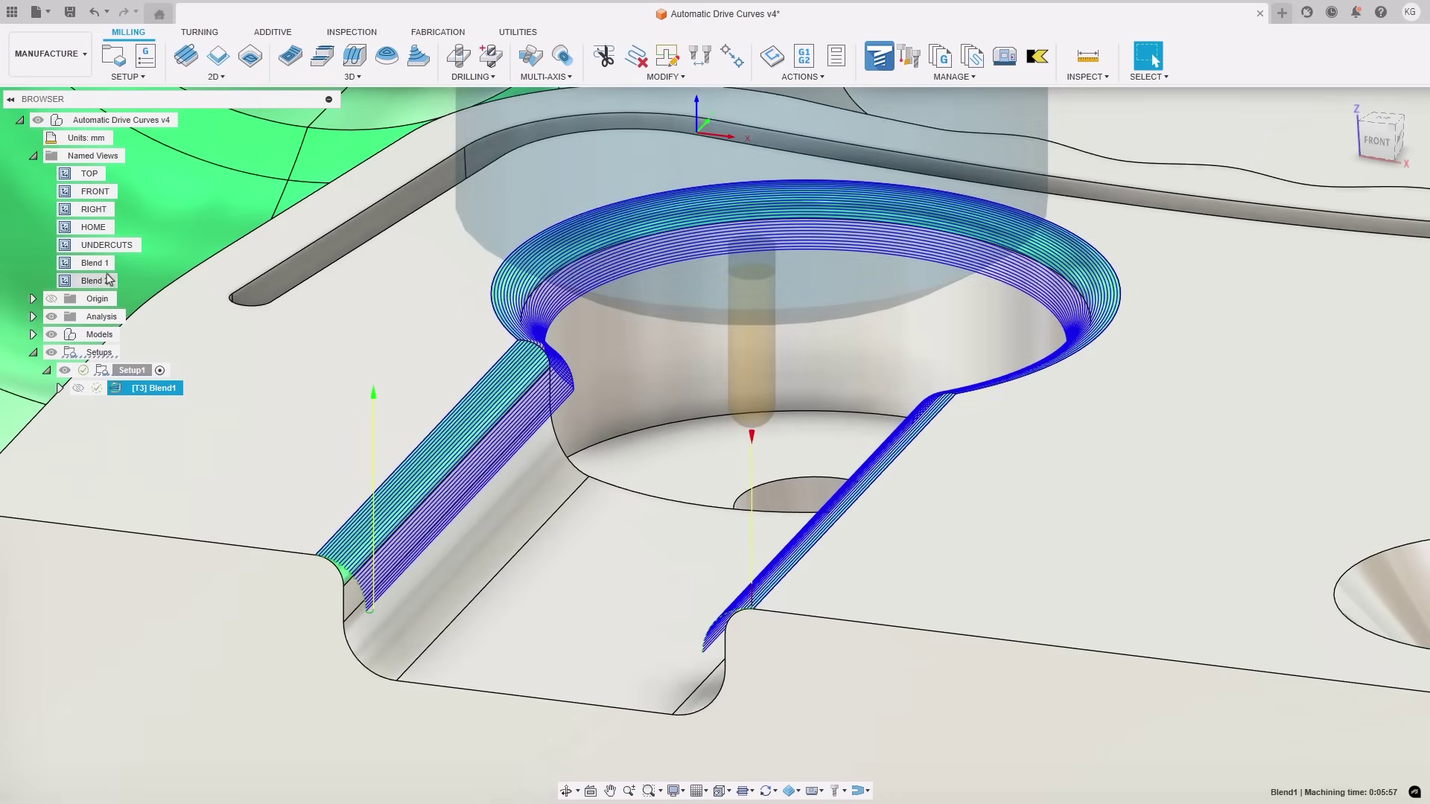
double_click(94, 263)
double_click(93, 227)
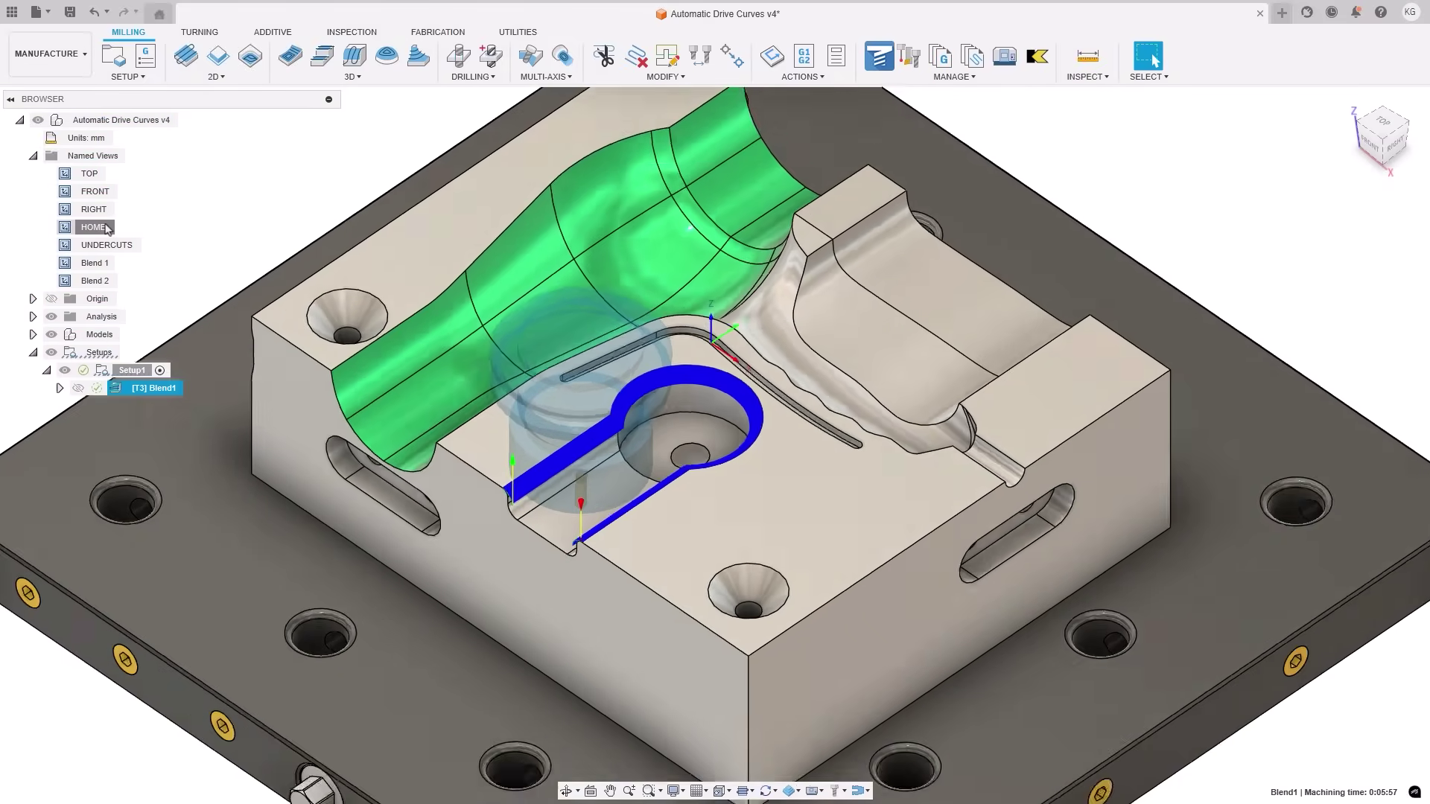
key(Escape)
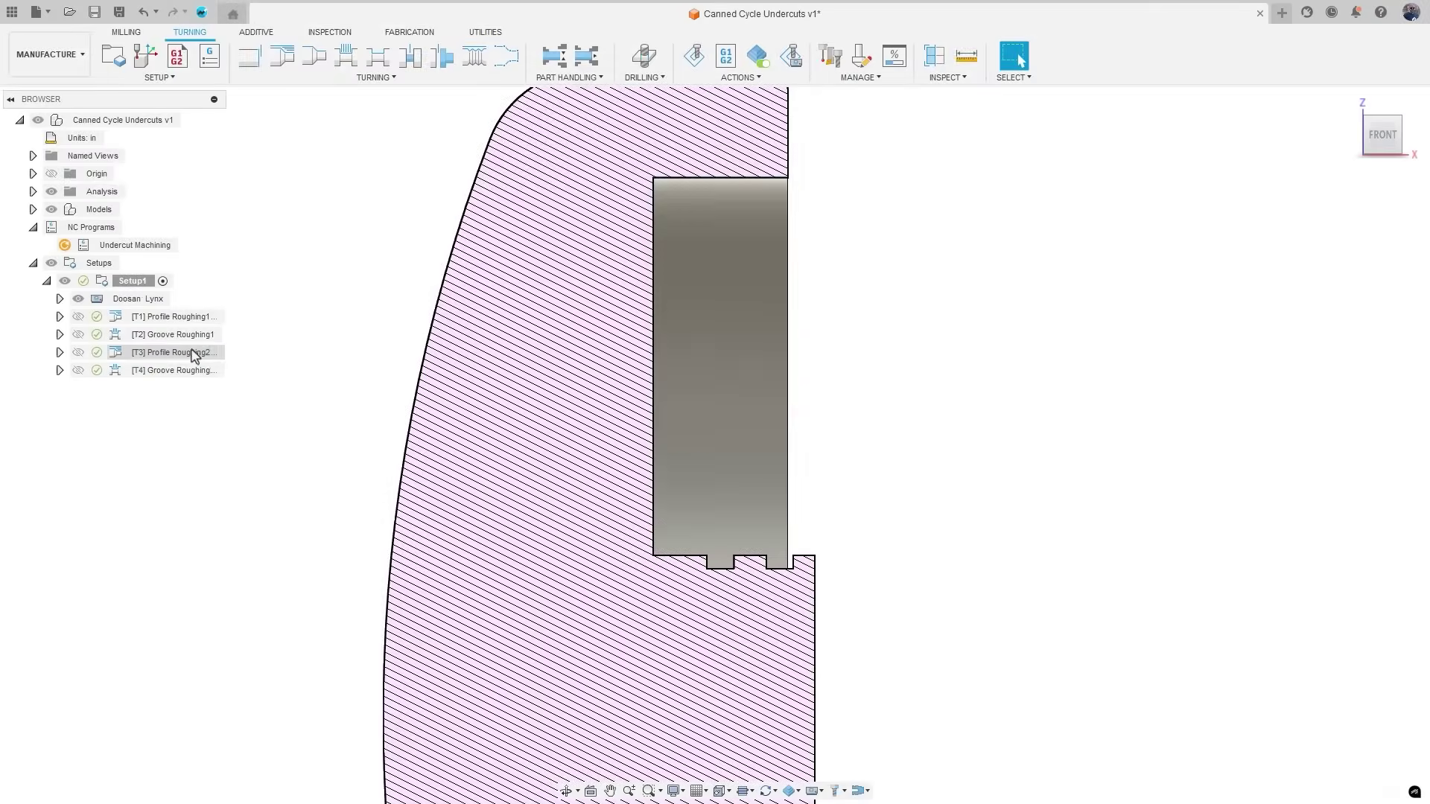
Confirm the T3 Profile Roughing operation's pass settings and regenerate it
double_click(175, 352)
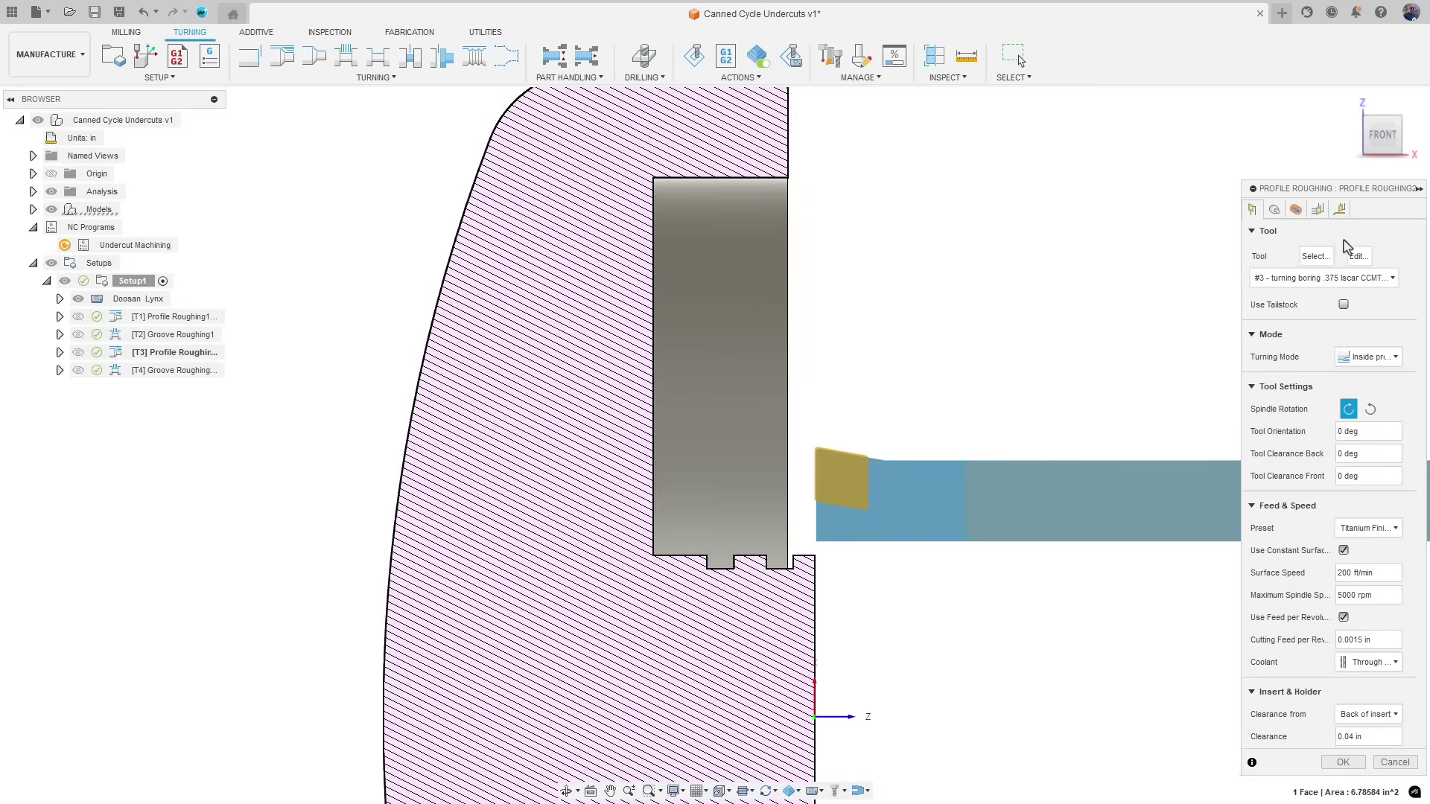
click(1318, 211)
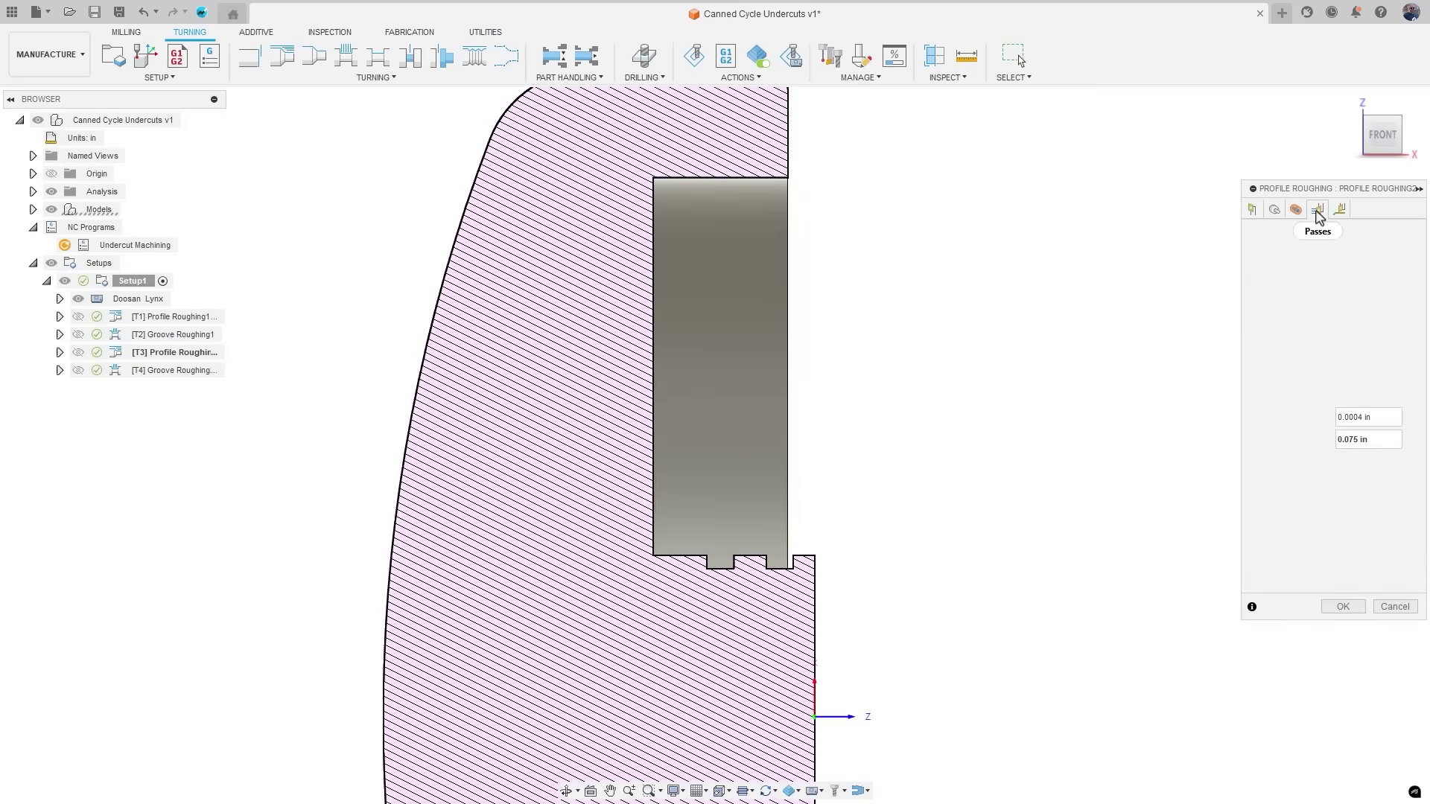
click(1355, 609)
Post-process Undercut Machining, overwriting Canned Roughing.nc
click(177, 246)
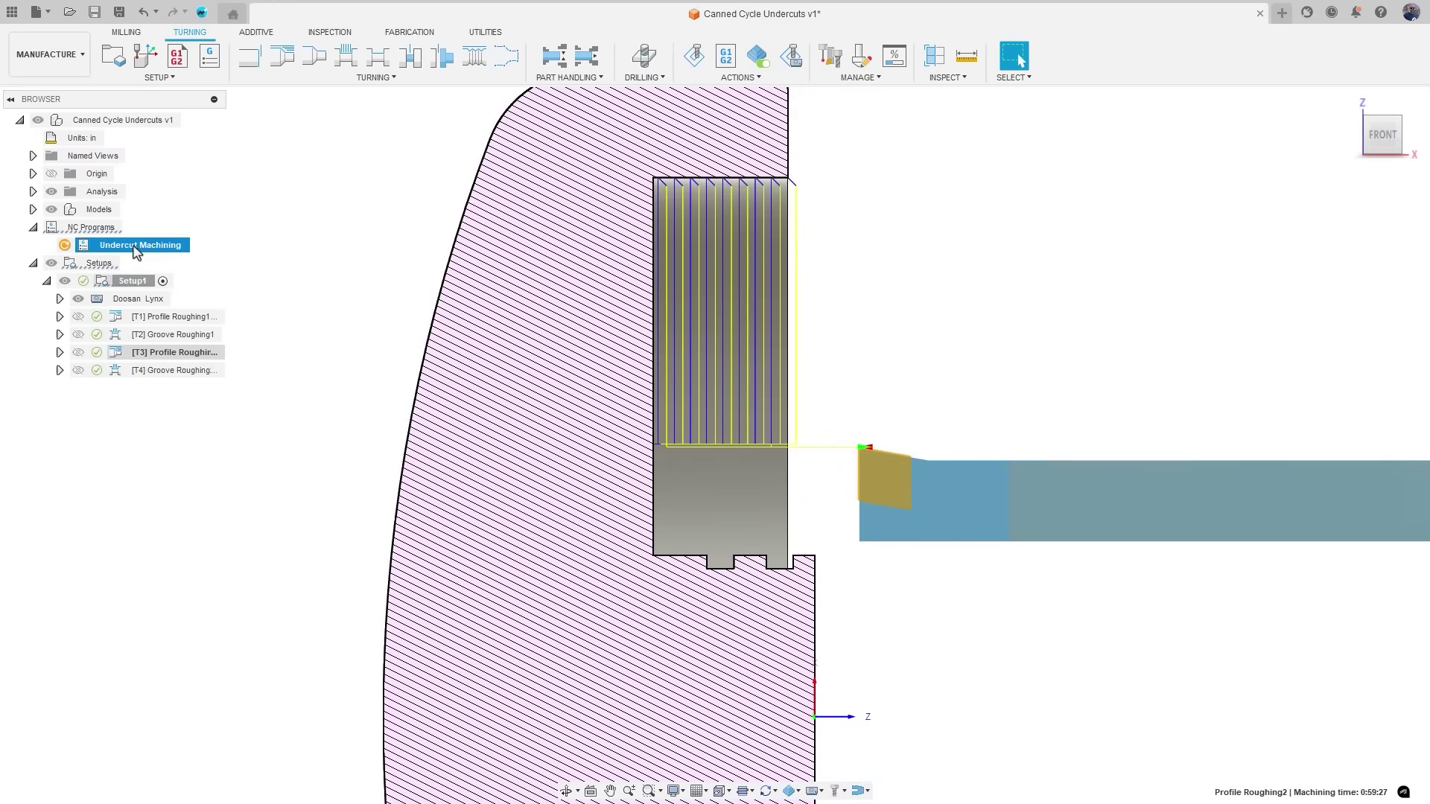
right_click(137, 248)
click(207, 325)
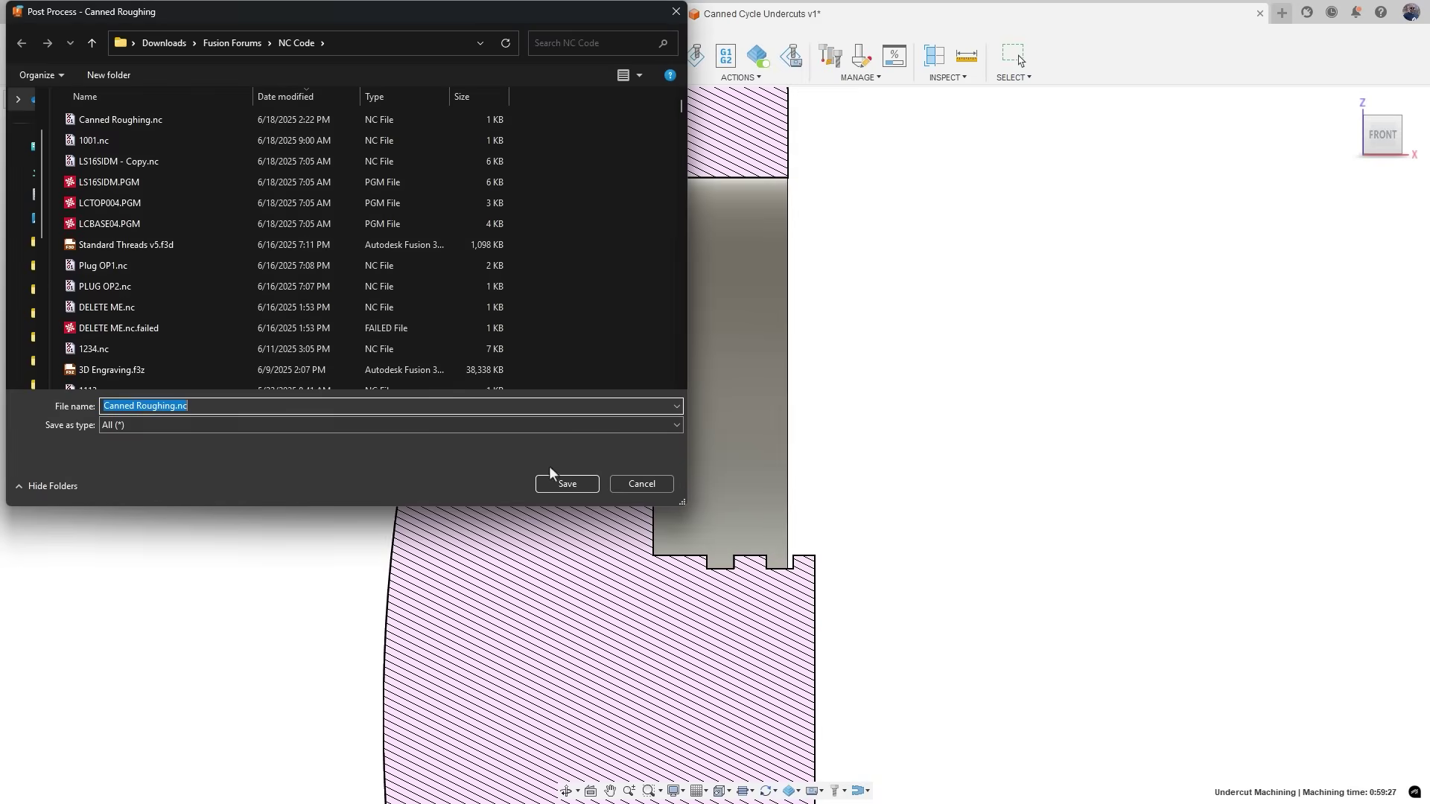
click(567, 483)
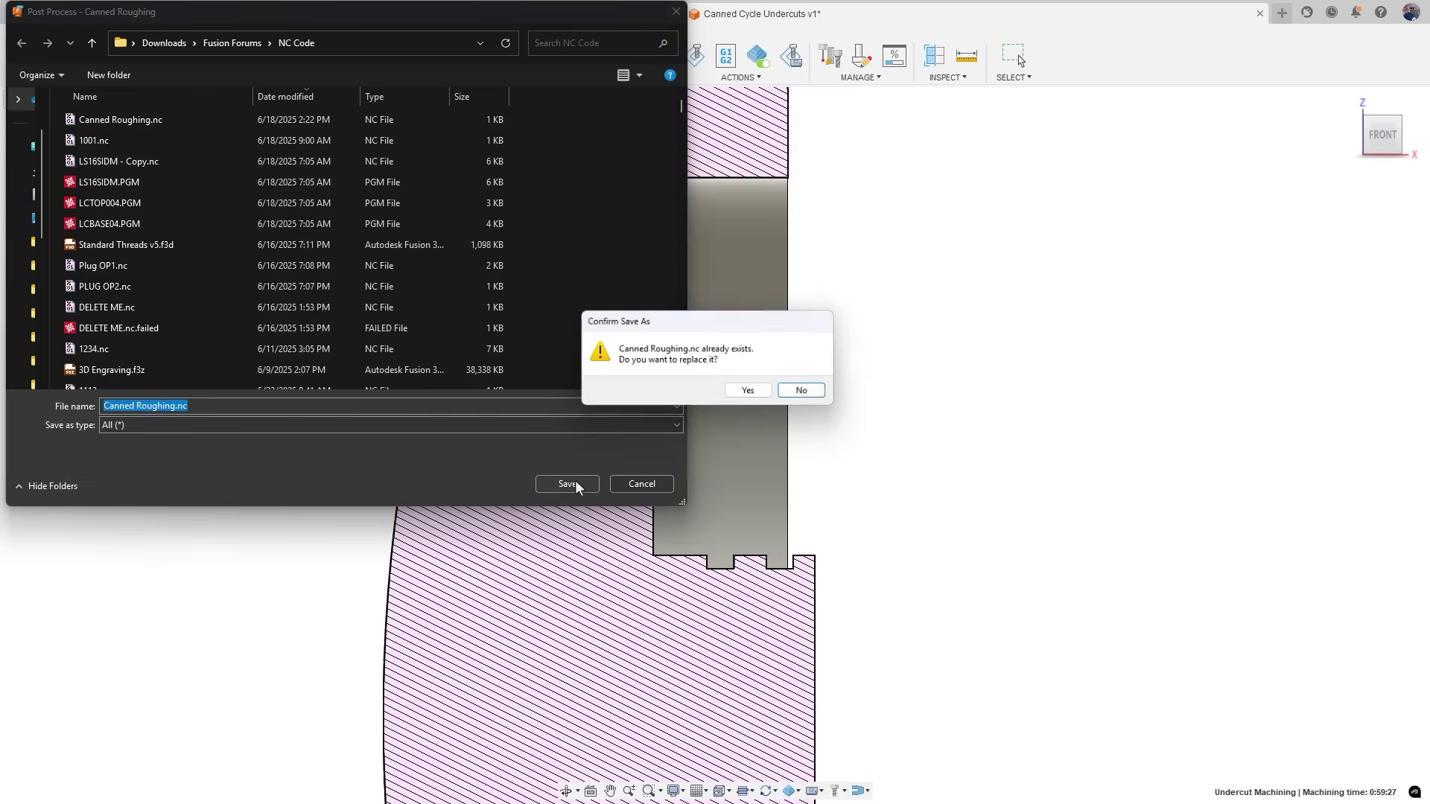
click(750, 392)
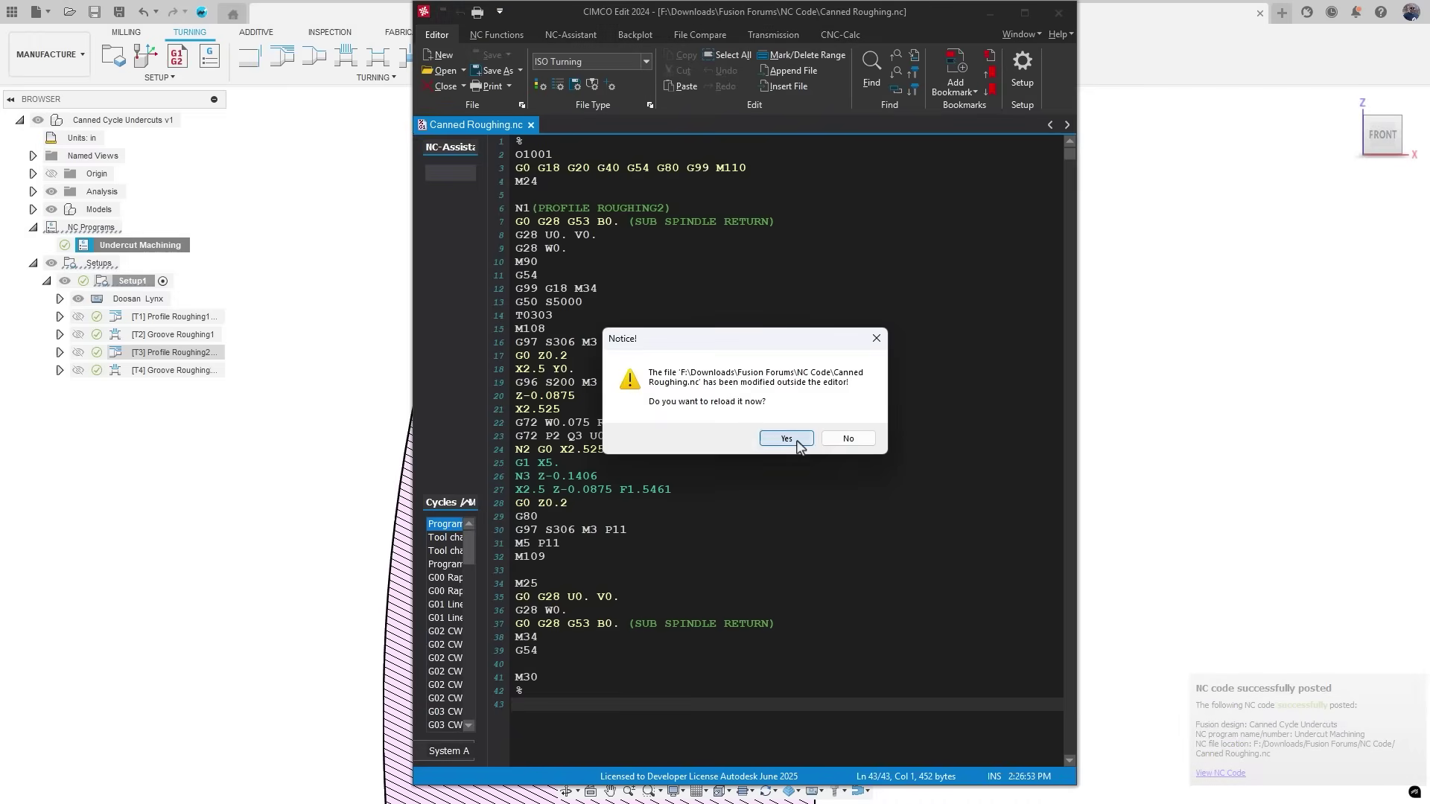
Reload the 82-line G-code in the editor and inspect the G0 X2.525 line 55
click(796, 441)
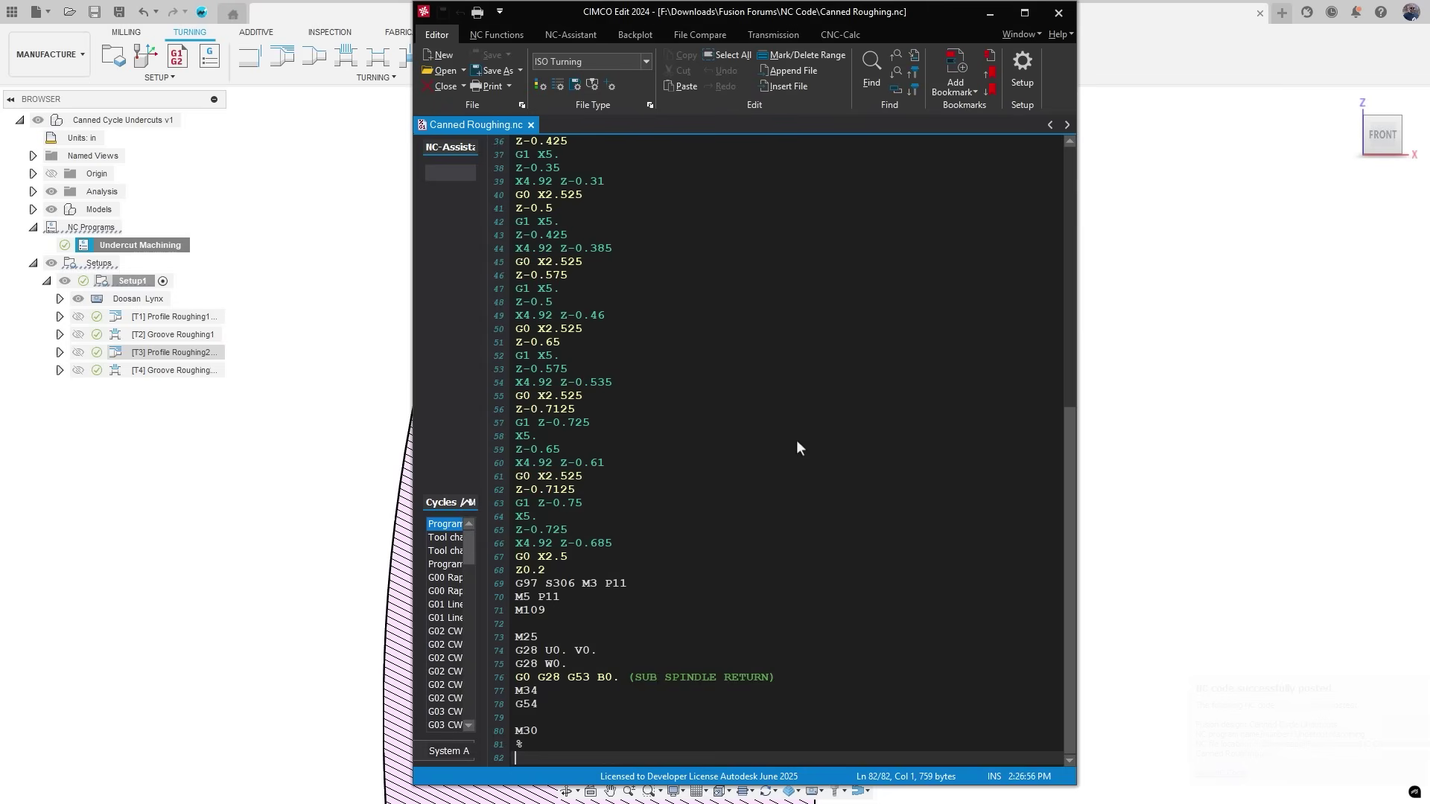
scroll(782, 431, up, 12)
scroll(656, 313, down, 12)
click(698, 400)
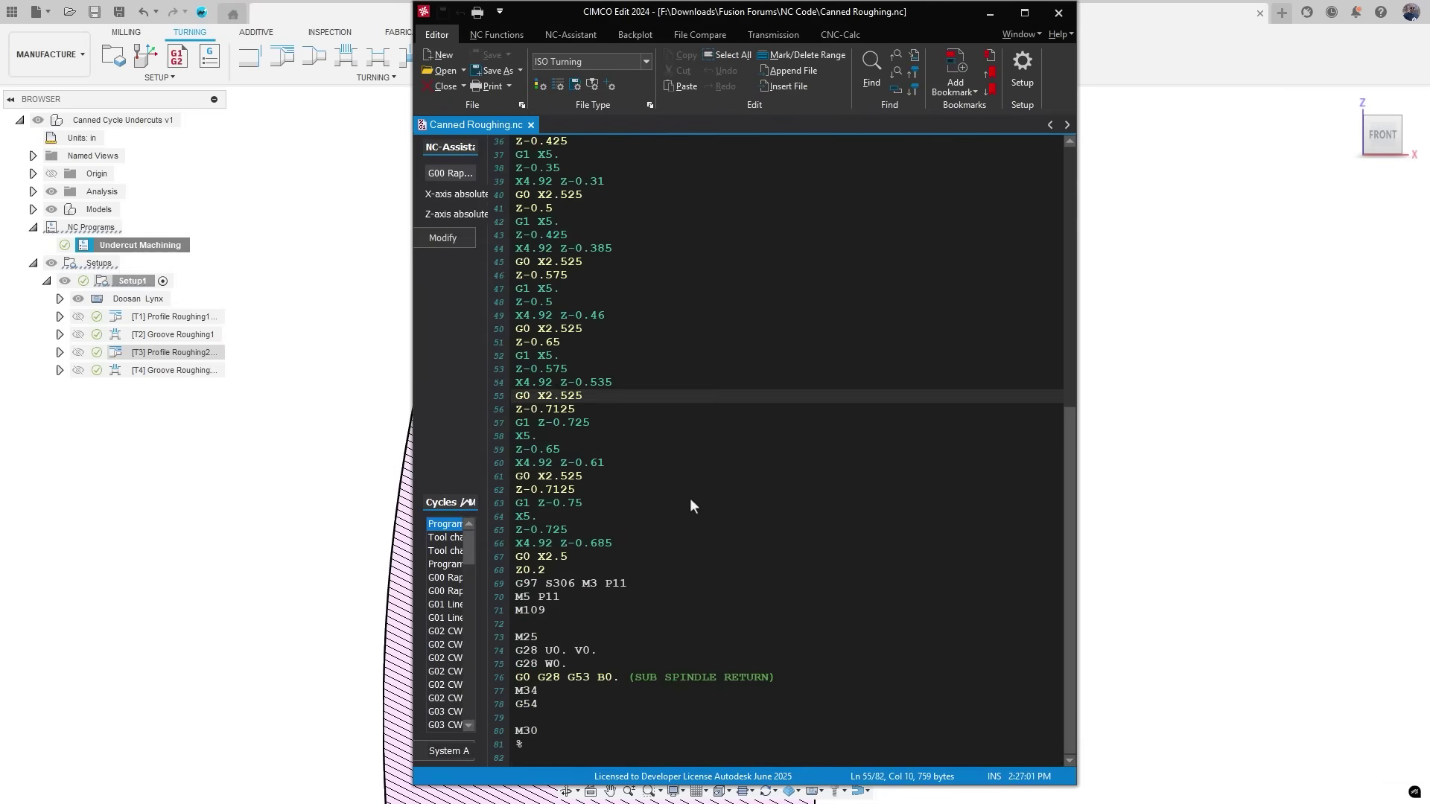
click(312, 322)
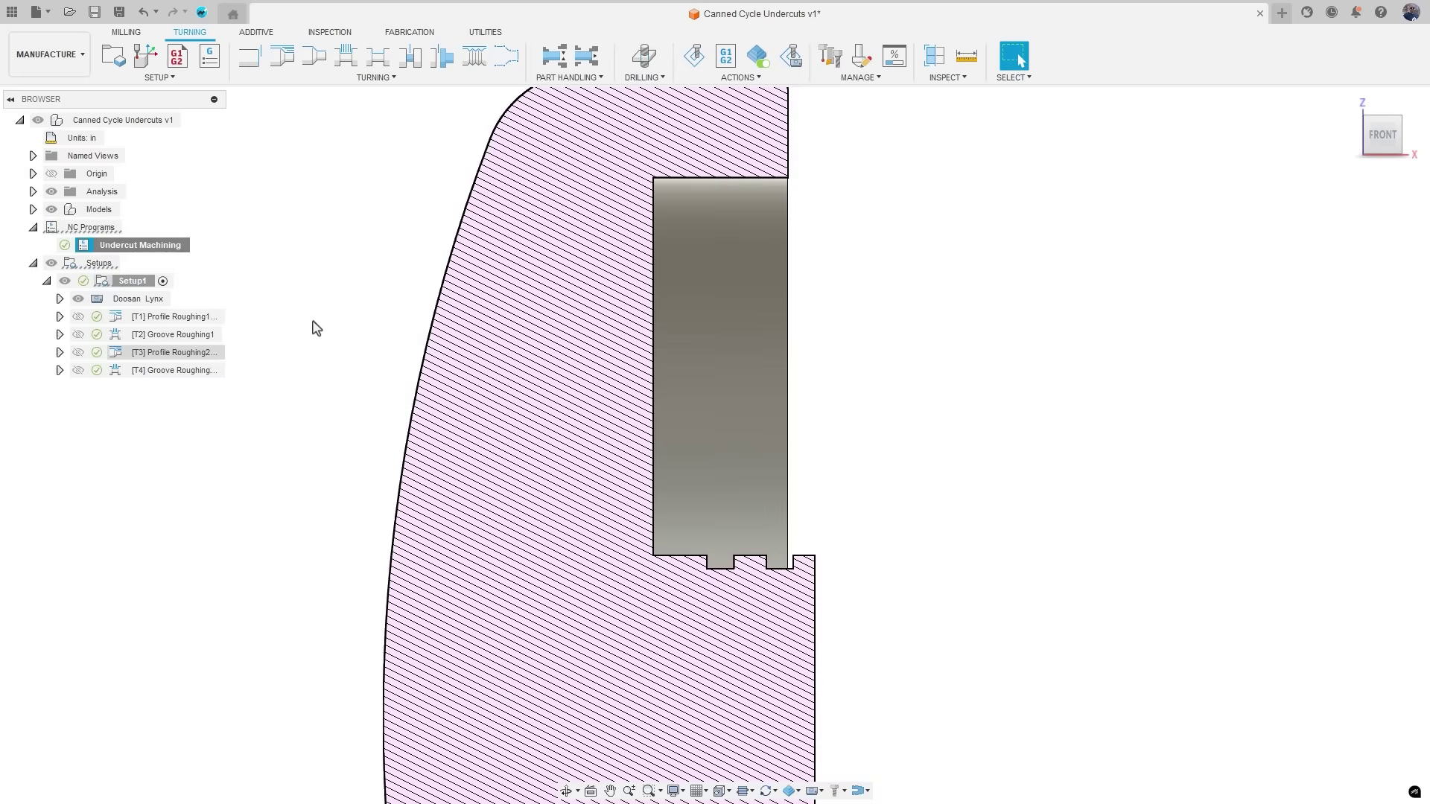
Turn on Use Canned Cycle in Profile Roughing2's passes settings
double_click(153, 356)
click(1319, 212)
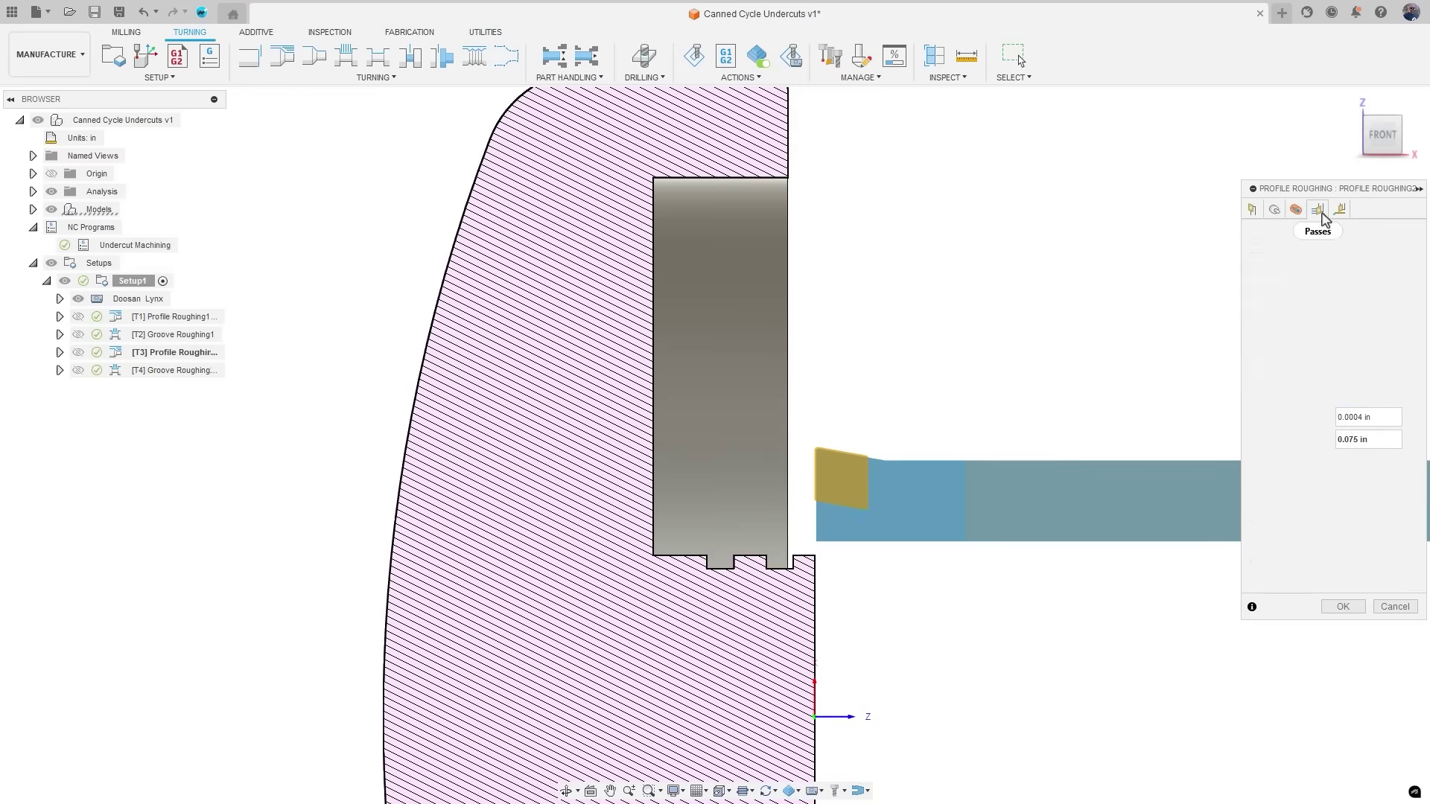
click(1344, 366)
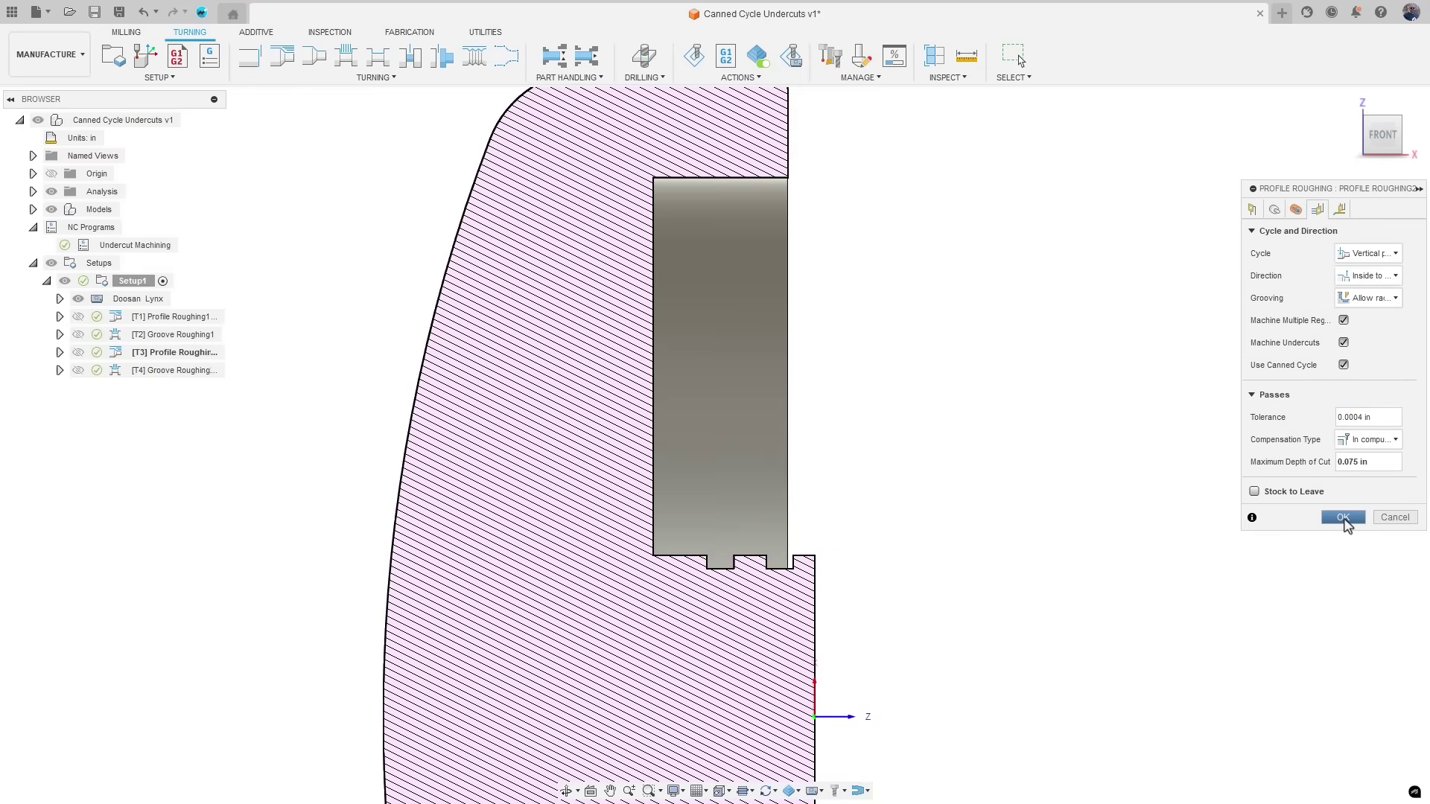
click(1343, 518)
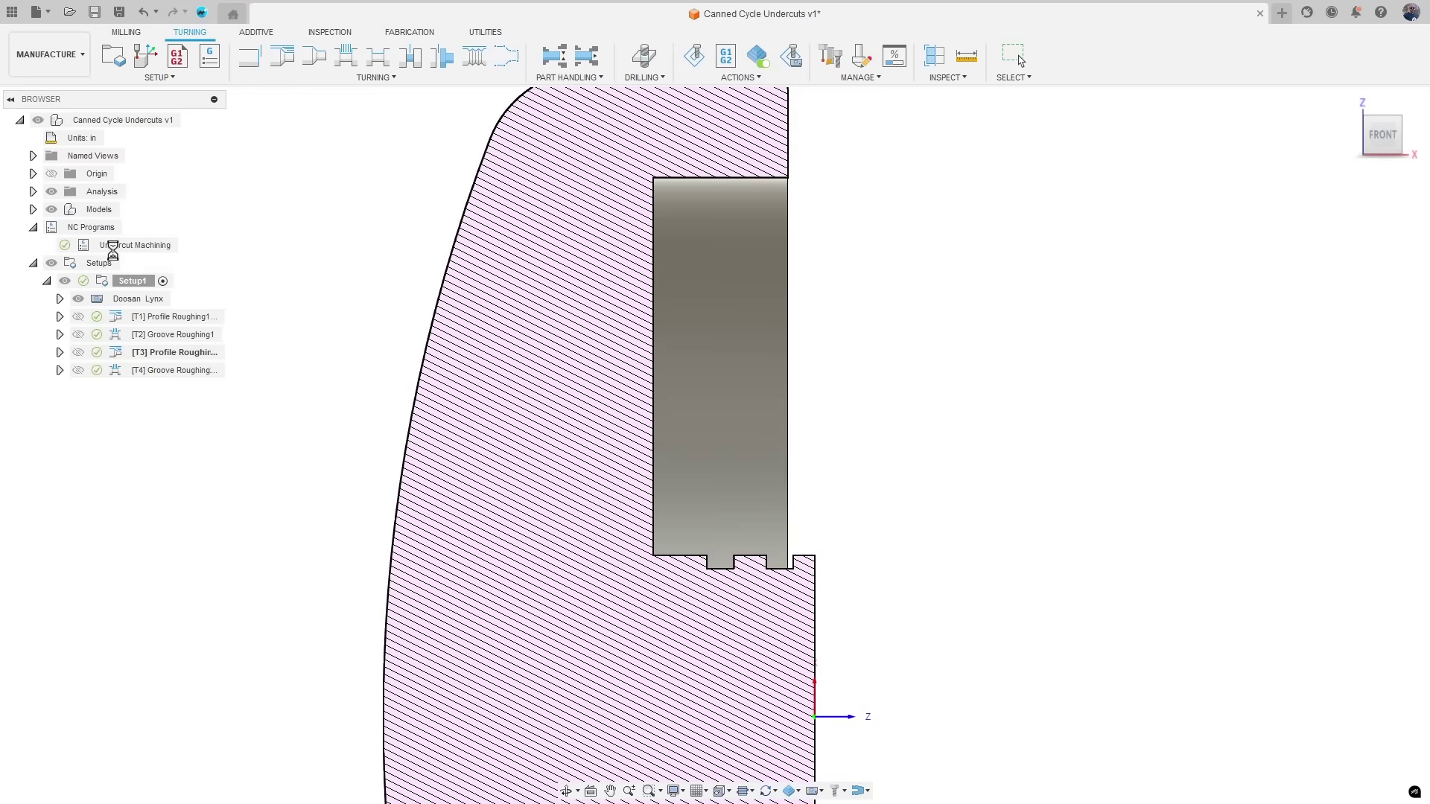
Re-post Undercut Machining over Canned Roughing.nc and review the 43-line G72 code
right_click(119, 248)
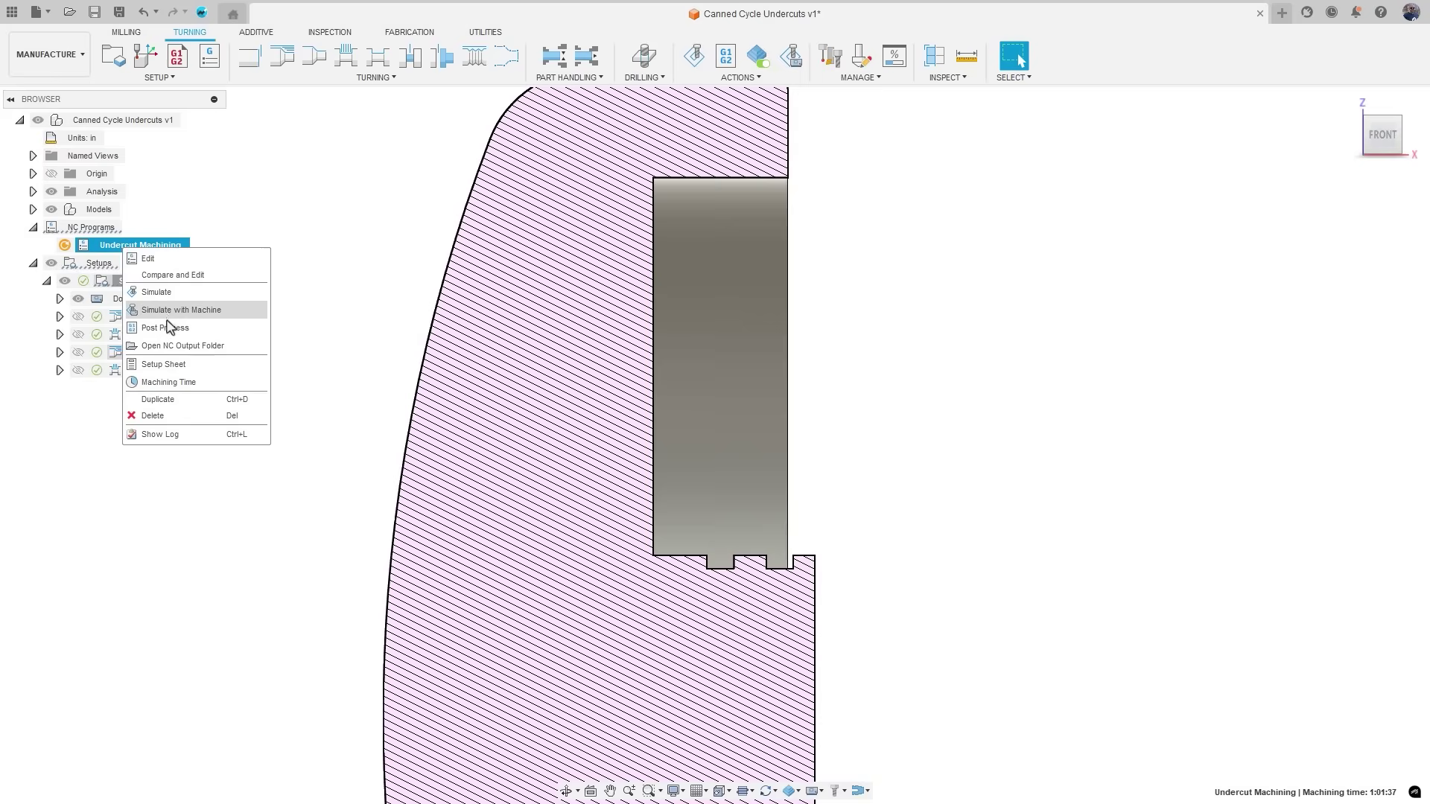
click(186, 339)
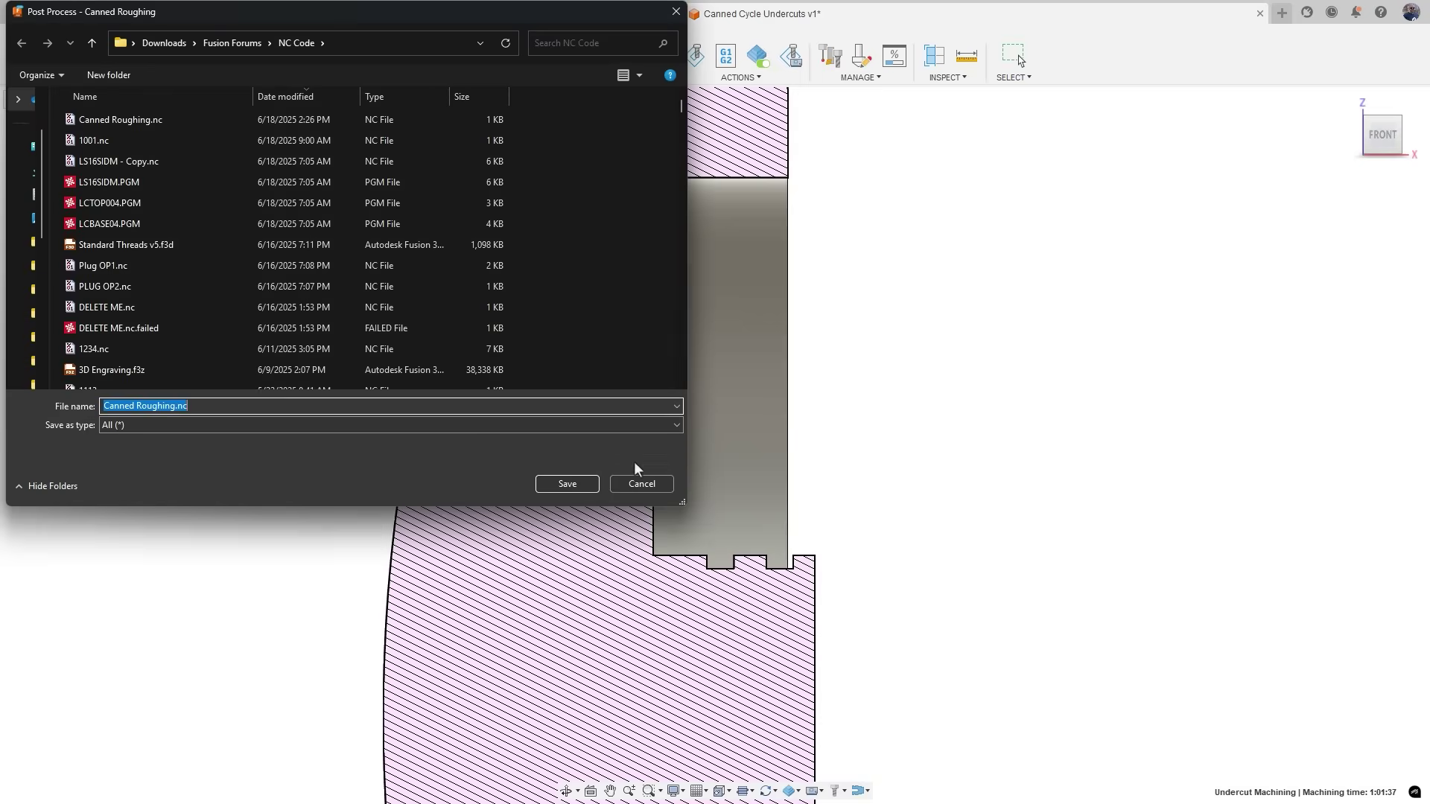
click(570, 484)
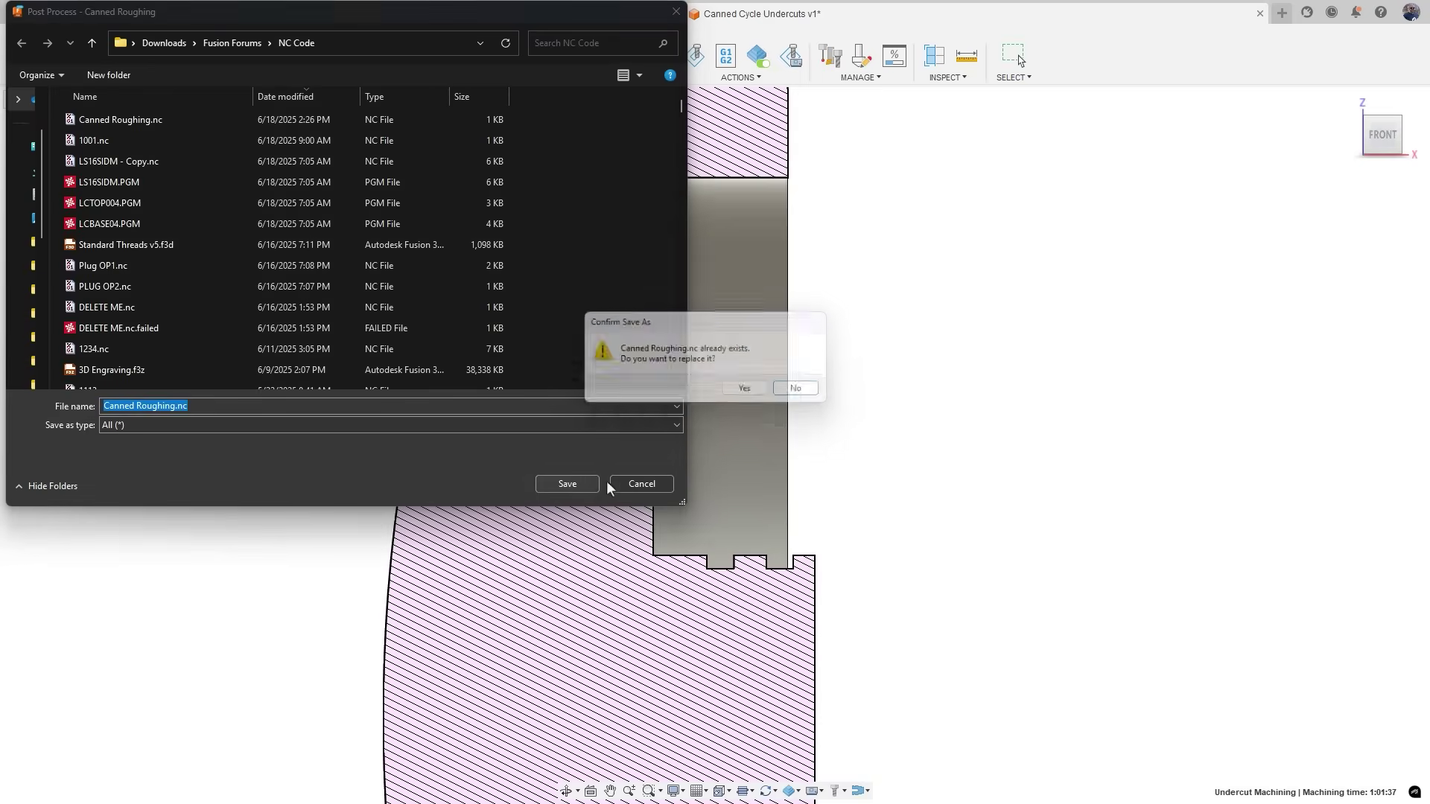
click(748, 395)
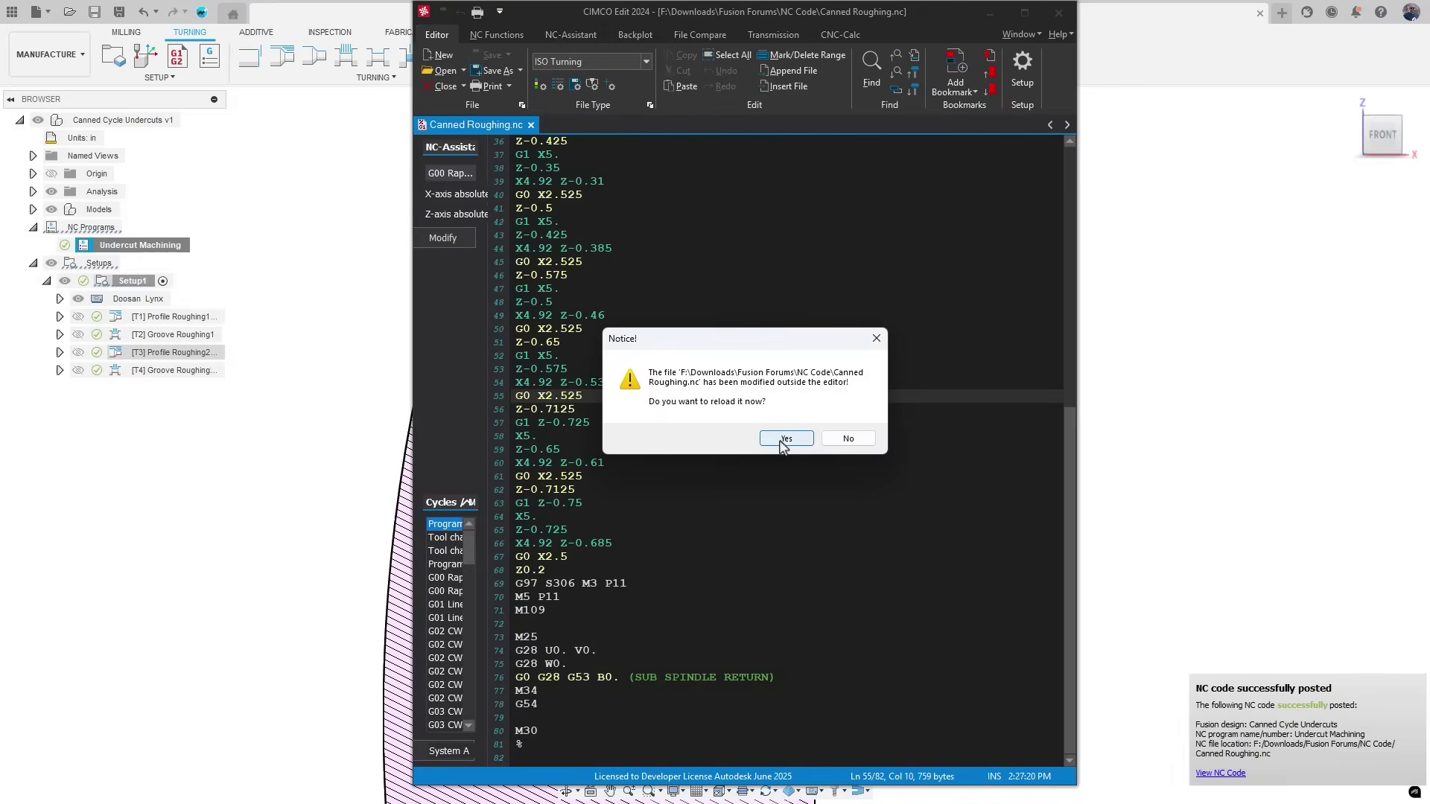
click(784, 441)
drag(530, 240, 599, 558)
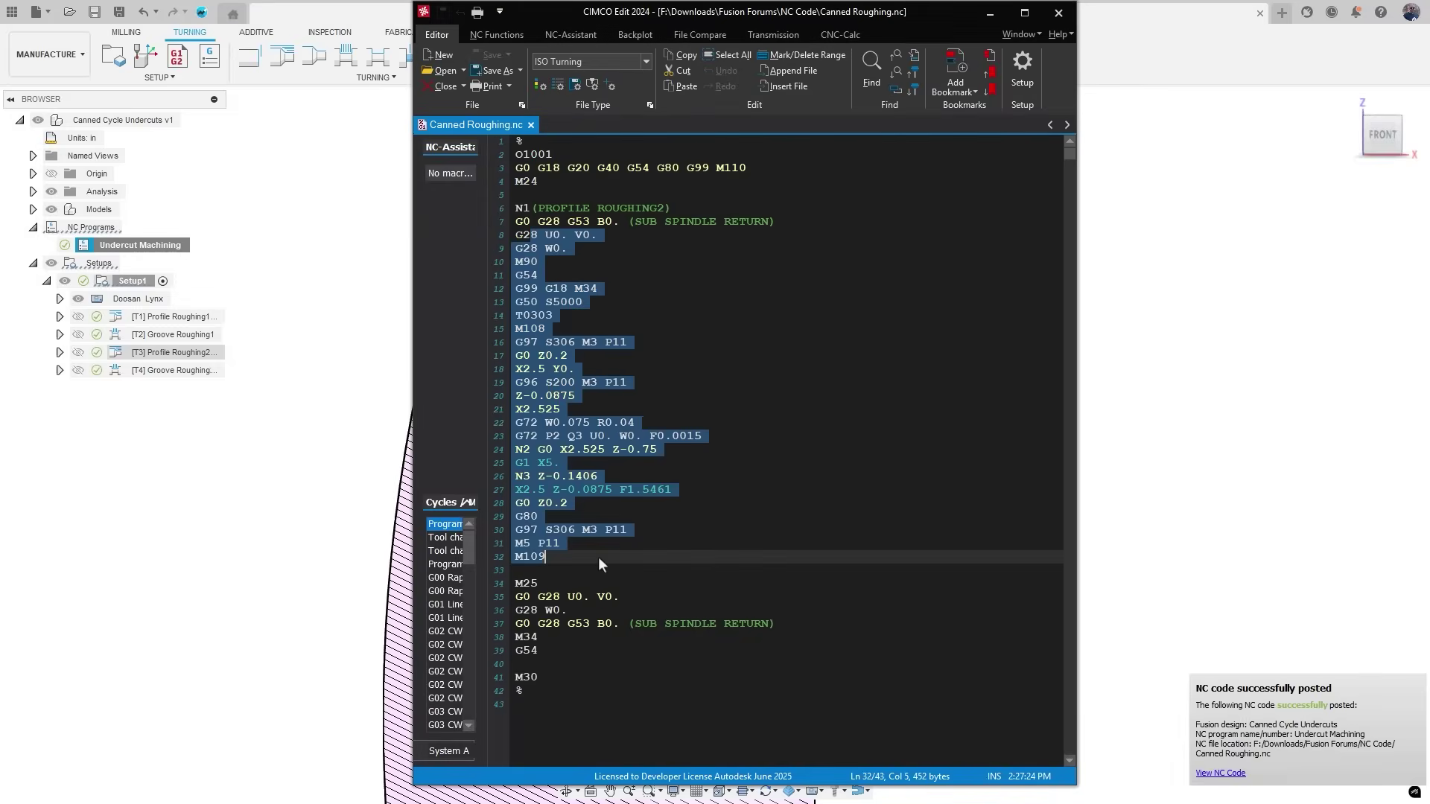
click(711, 560)
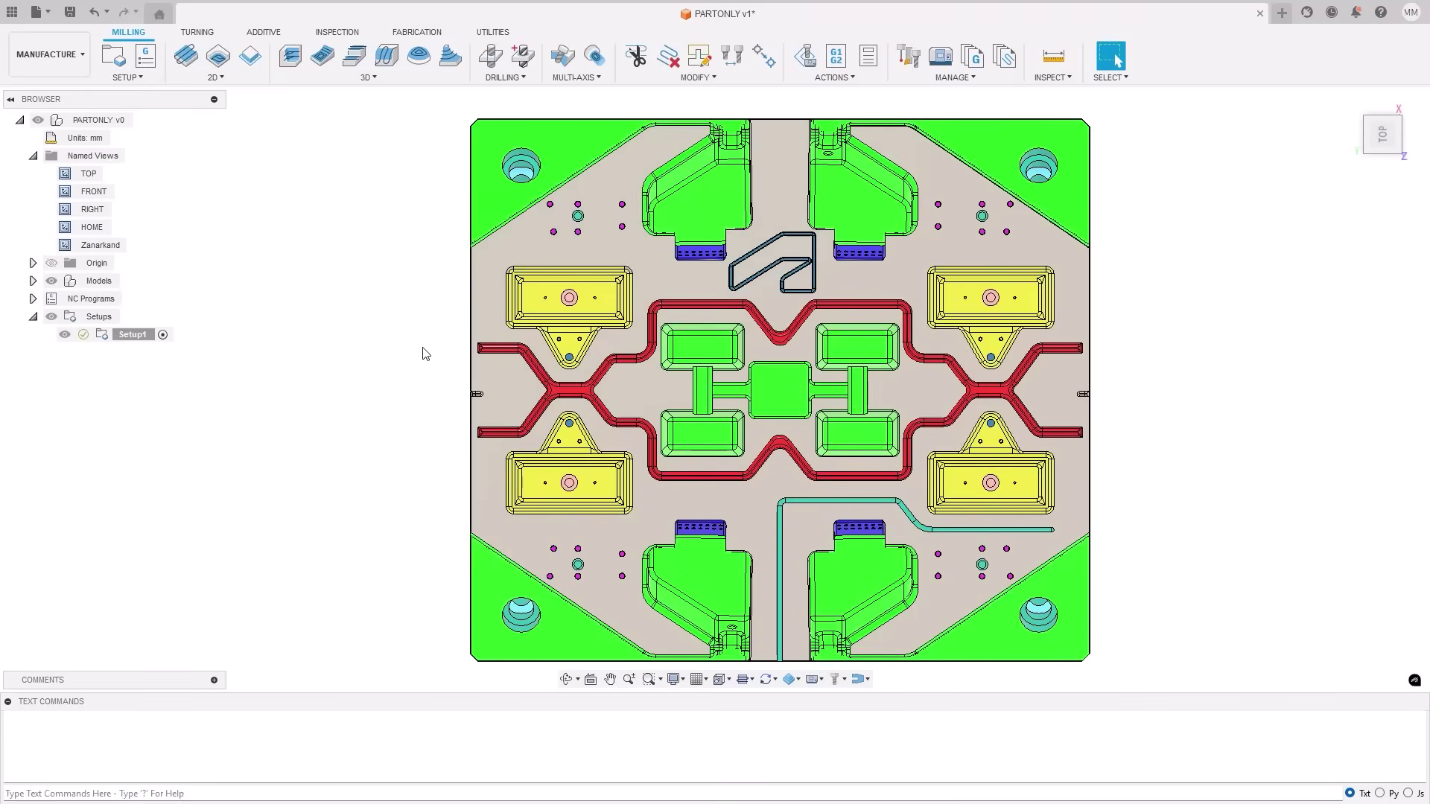
Create a Geodesic finishing toolpath using the #3 Ø5 mm ball endmill
click(395, 84)
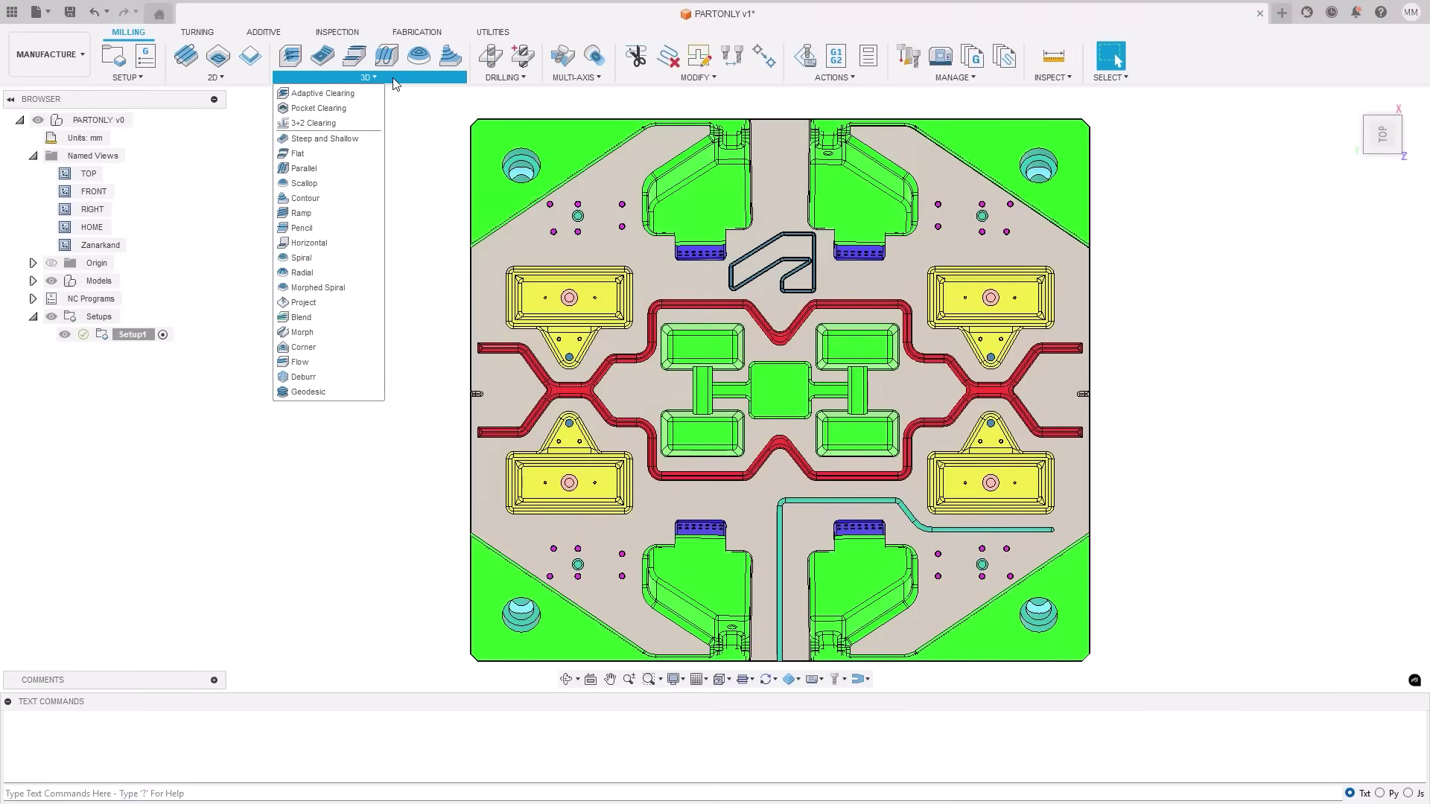
click(331, 393)
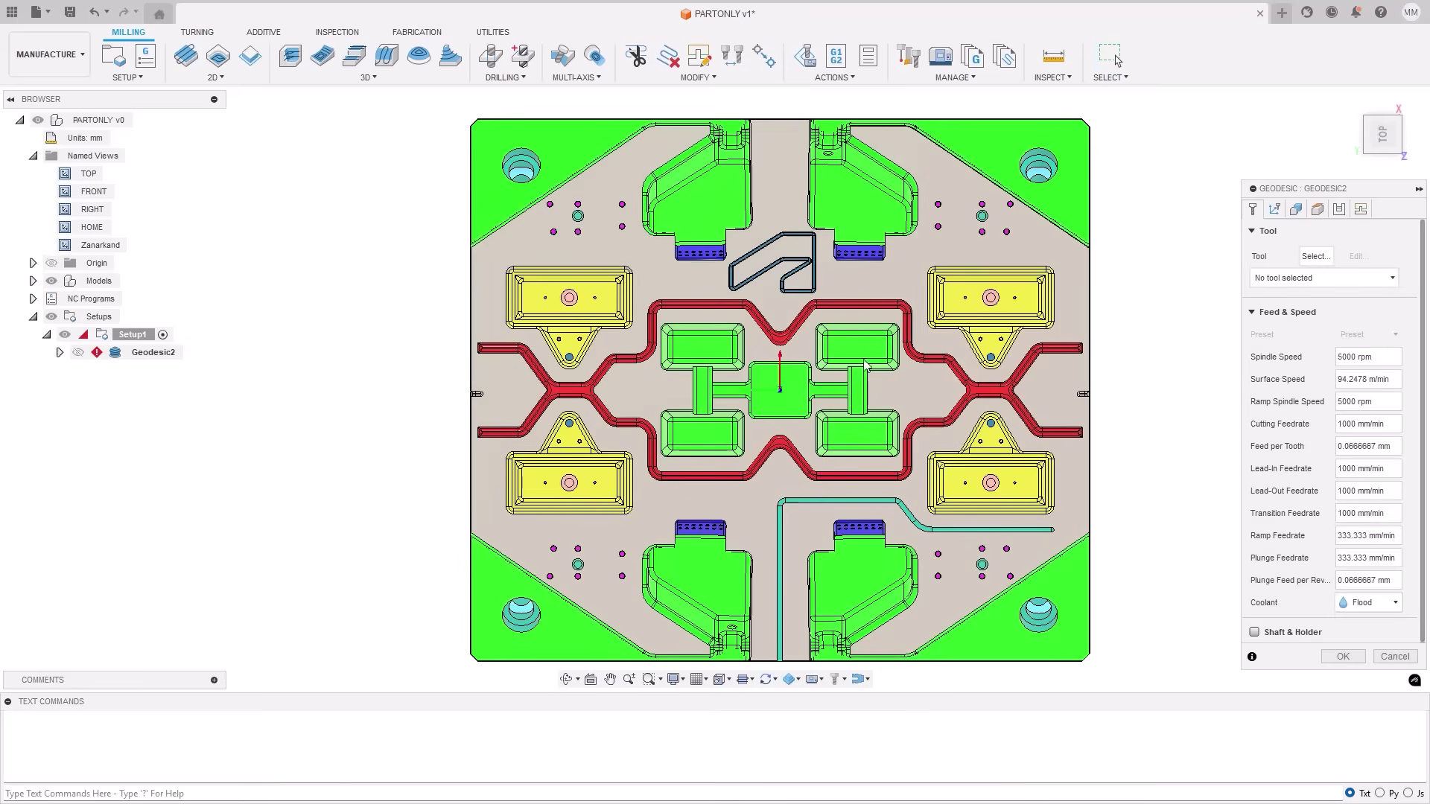
click(1318, 283)
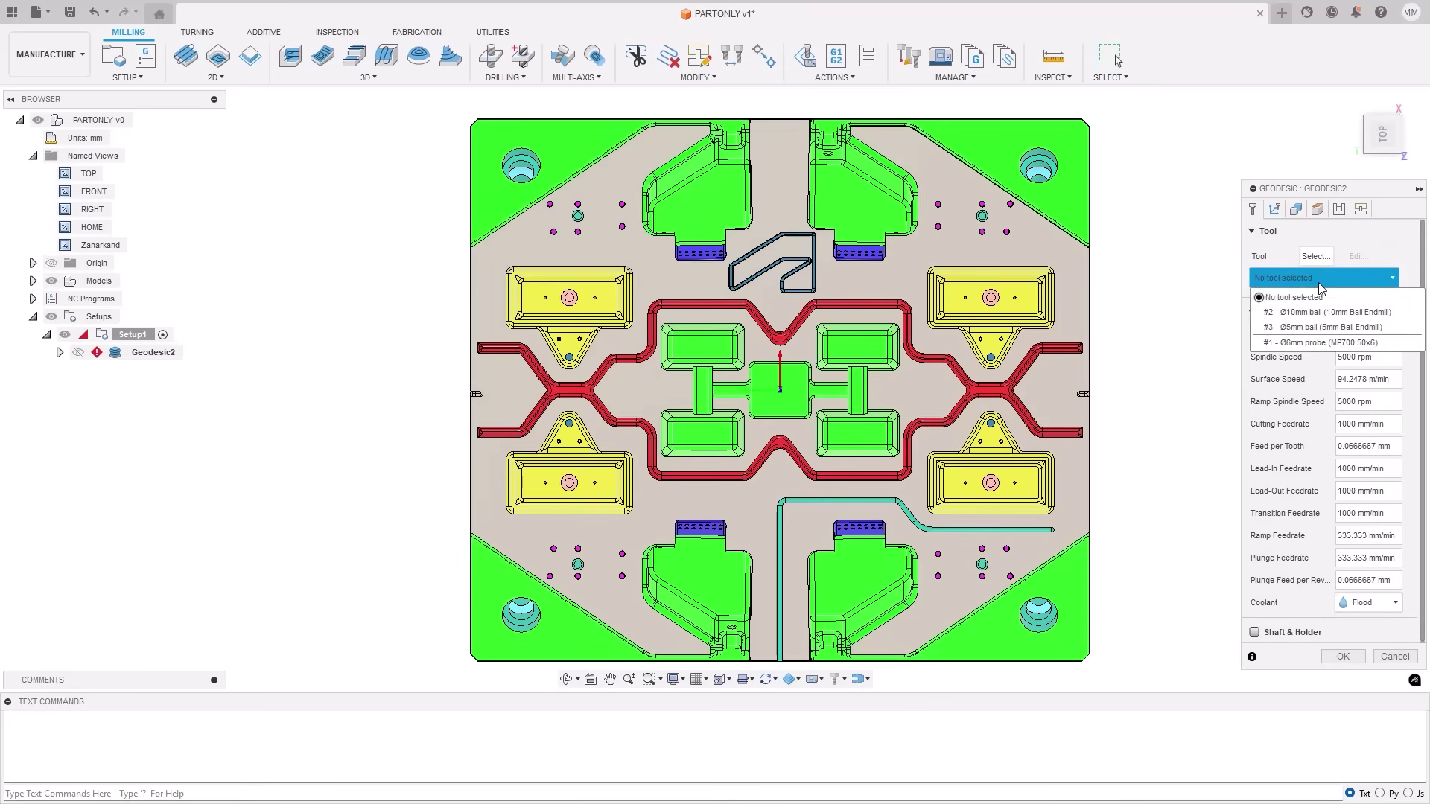
click(1312, 327)
click(1295, 210)
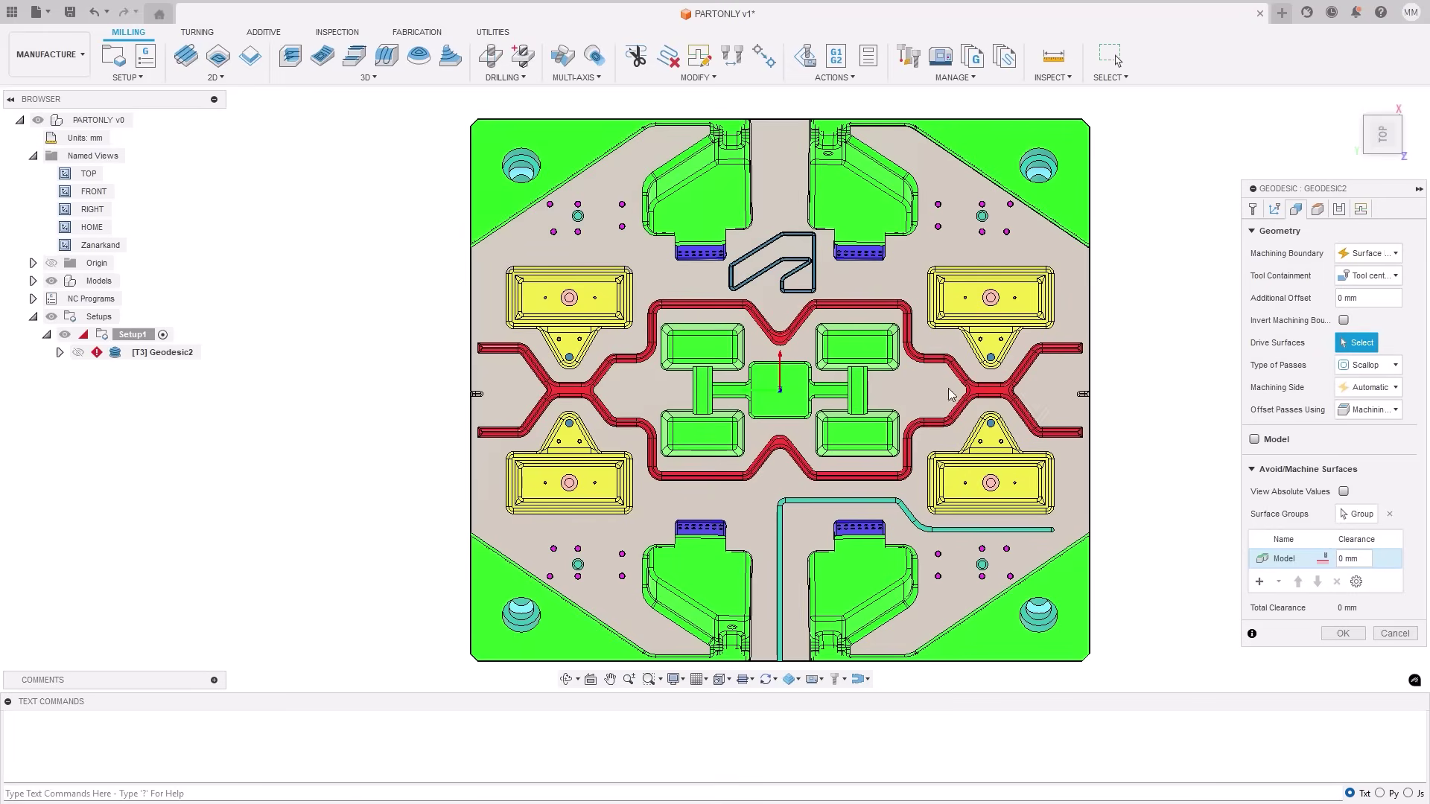
Zoom in and pick the five red channel faces at its left end as Geodesic drive surfaces
scroll(499, 363, down, 1)
scroll(499, 363, up, 6)
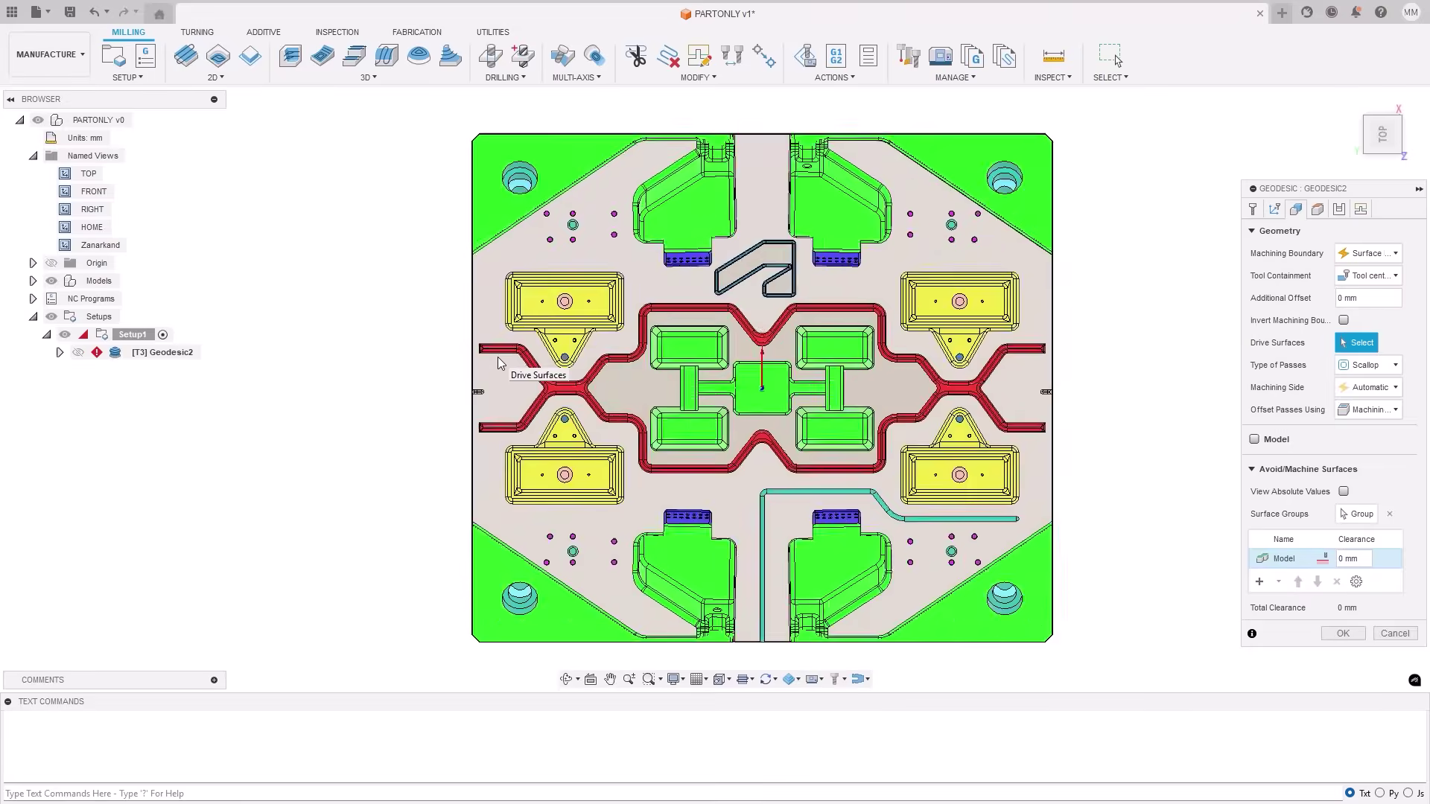
scroll(499, 364, up, 2)
scroll(330, 243, up, 2)
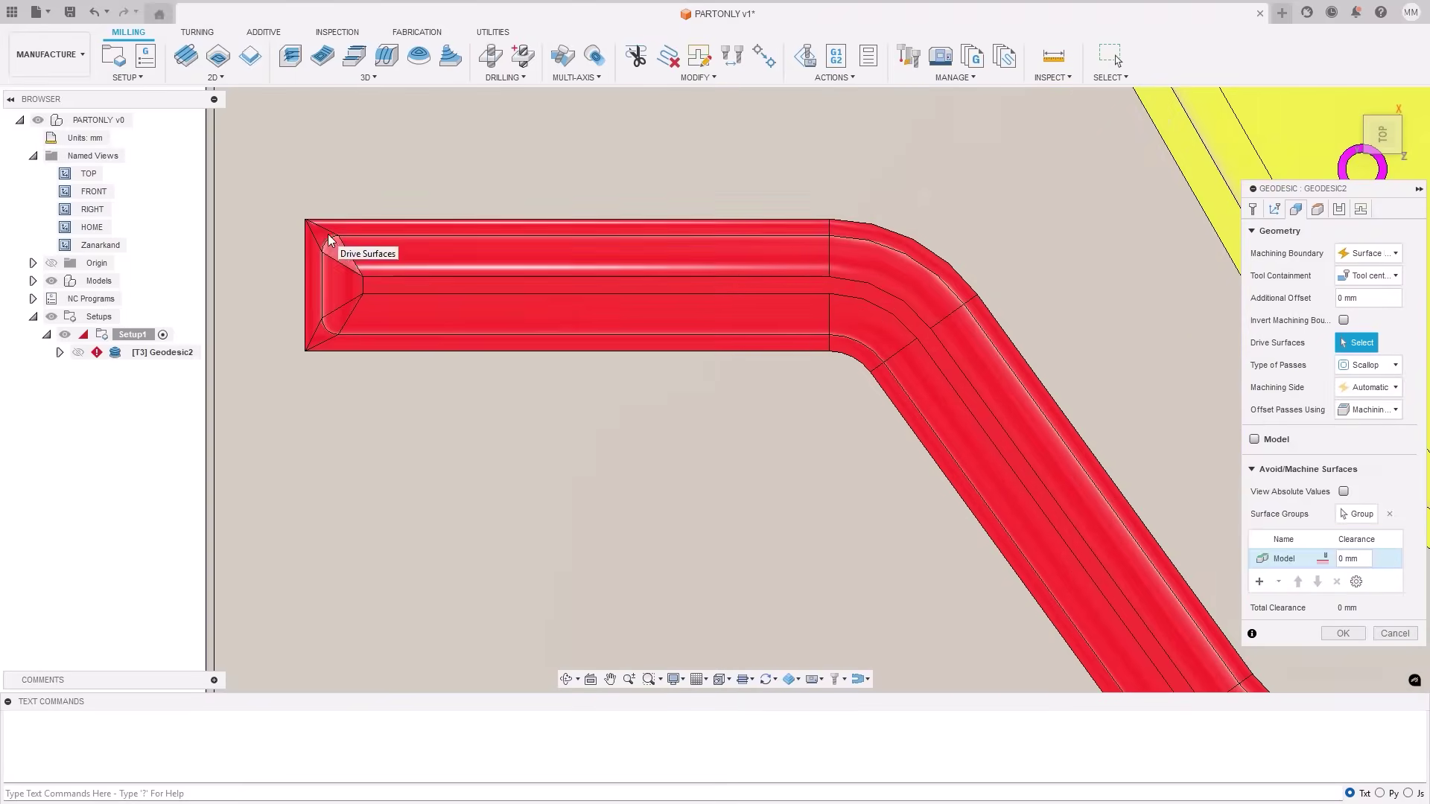
click(333, 242)
click(332, 247)
click(316, 283)
click(344, 290)
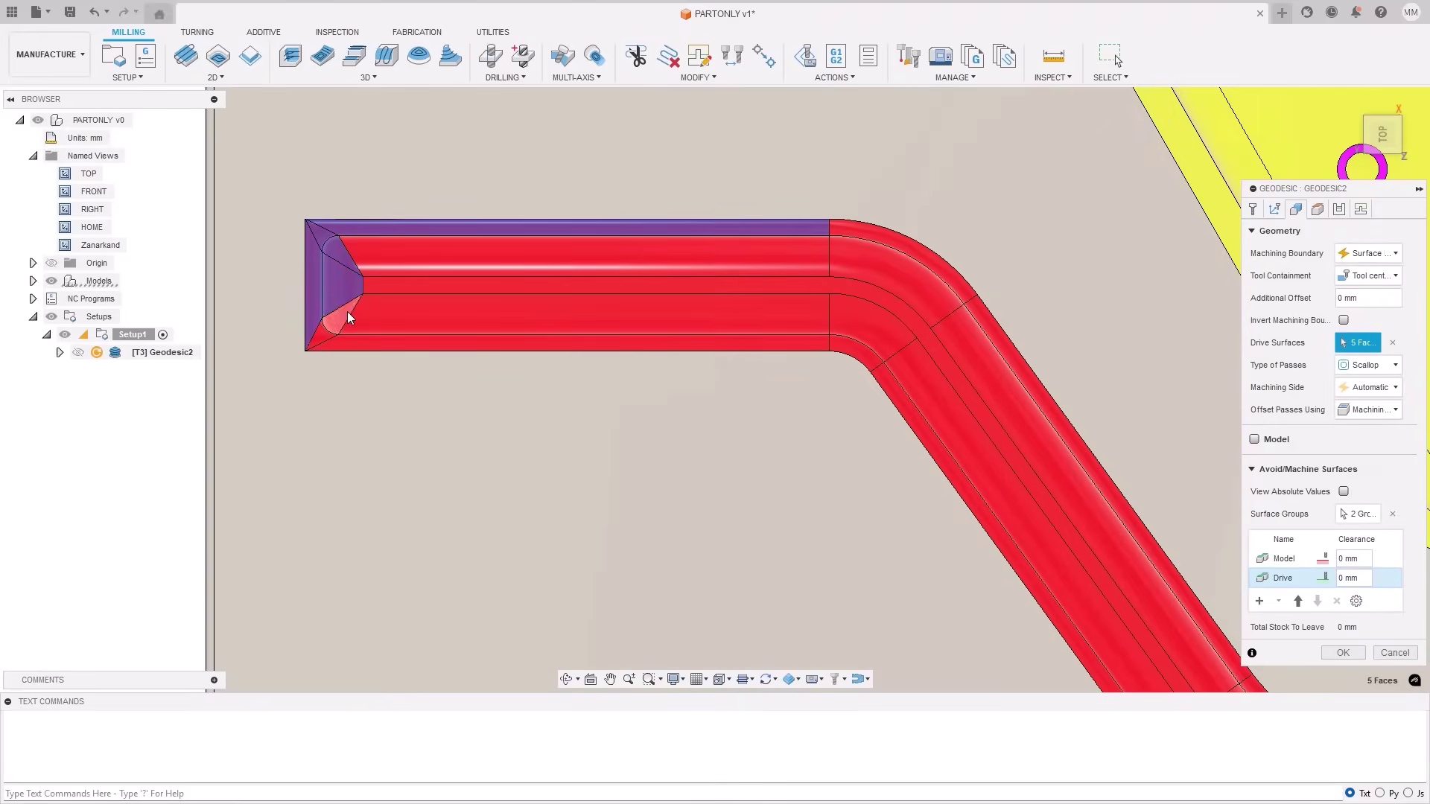
click(333, 337)
Add the straight channel section's faces and the bend faces, including its inner face
click(358, 344)
click(884, 287)
click(909, 248)
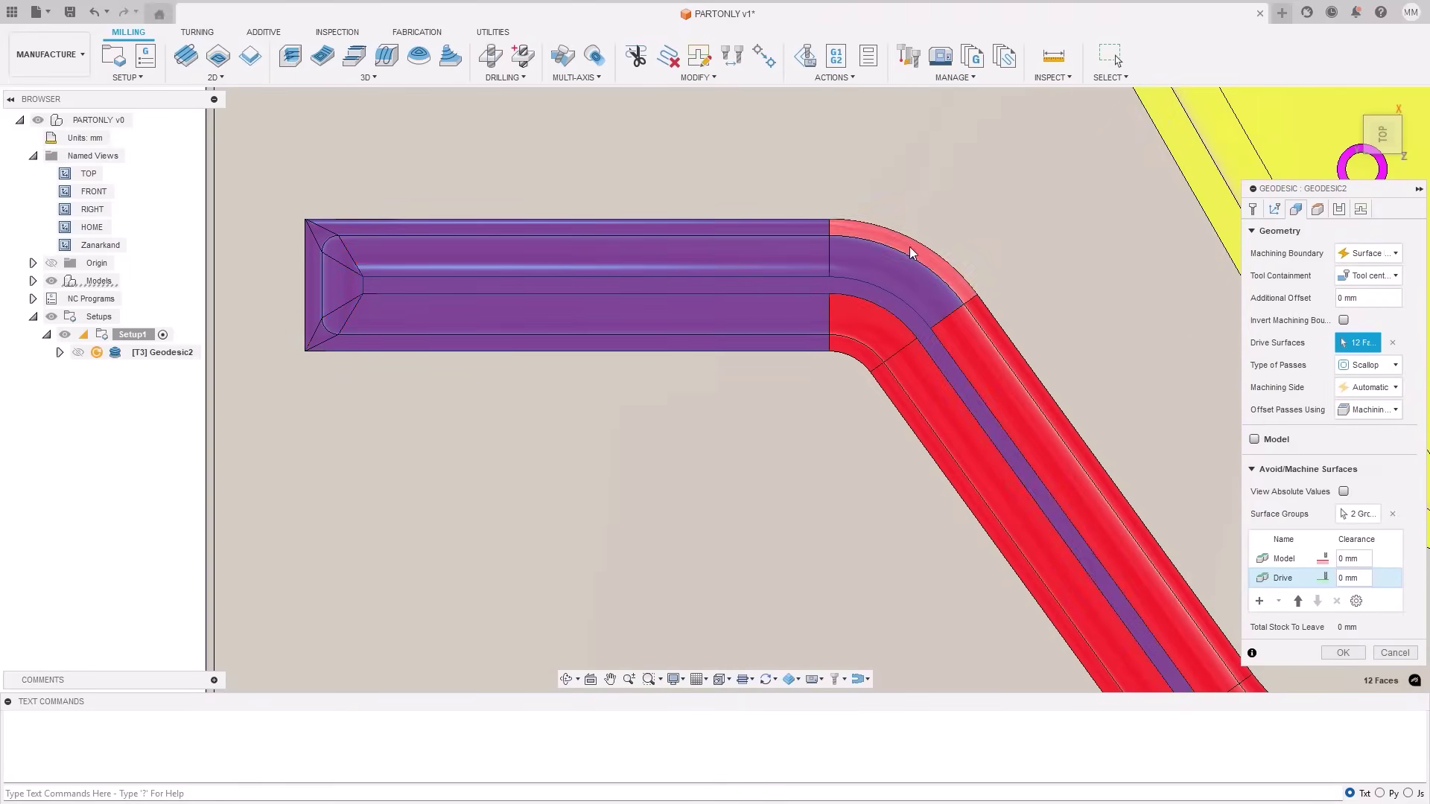
click(893, 305)
click(858, 360)
Add the diagonal channel faces, the red diagonal wall and the small bend face near the branch
click(910, 404)
click(995, 362)
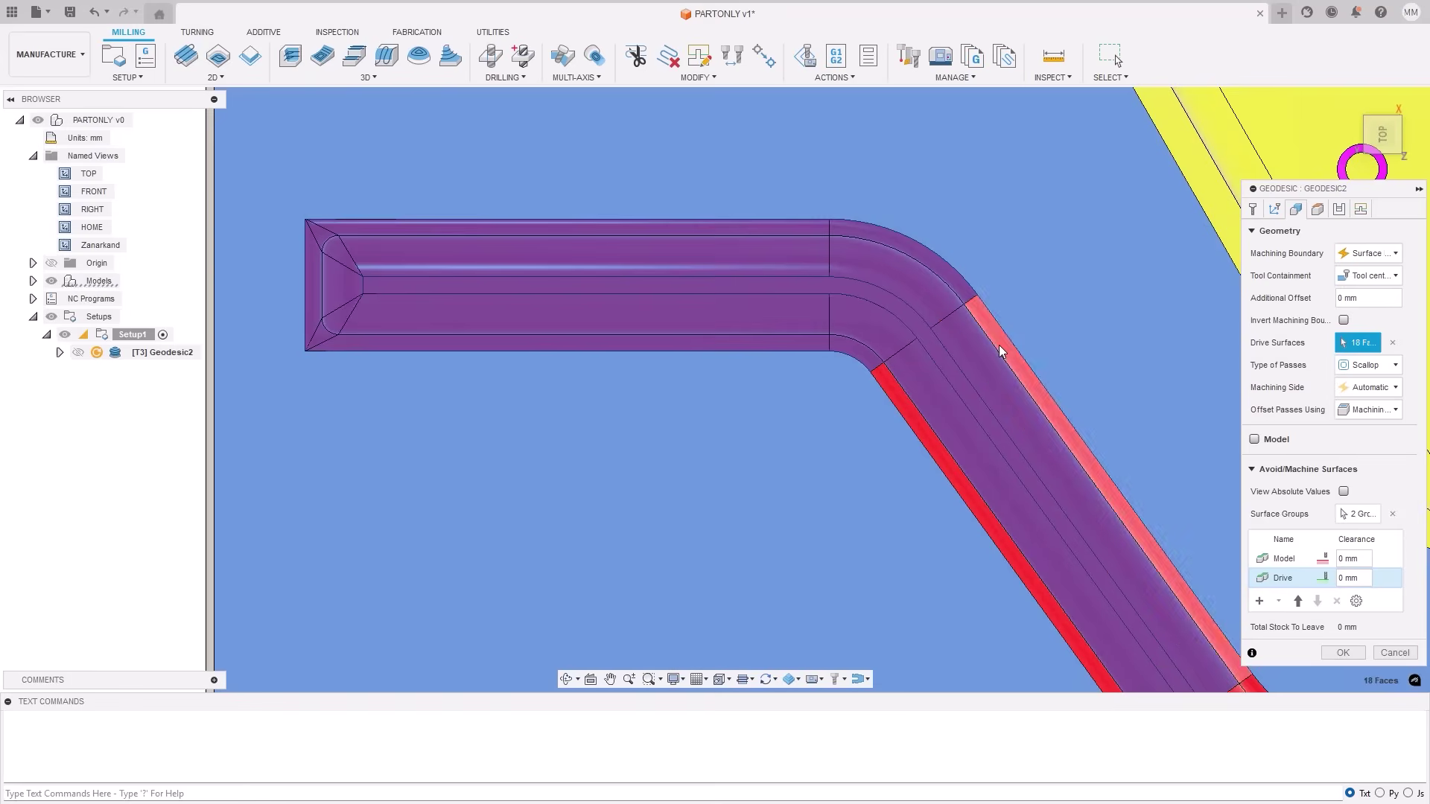
click(974, 397)
click(920, 433)
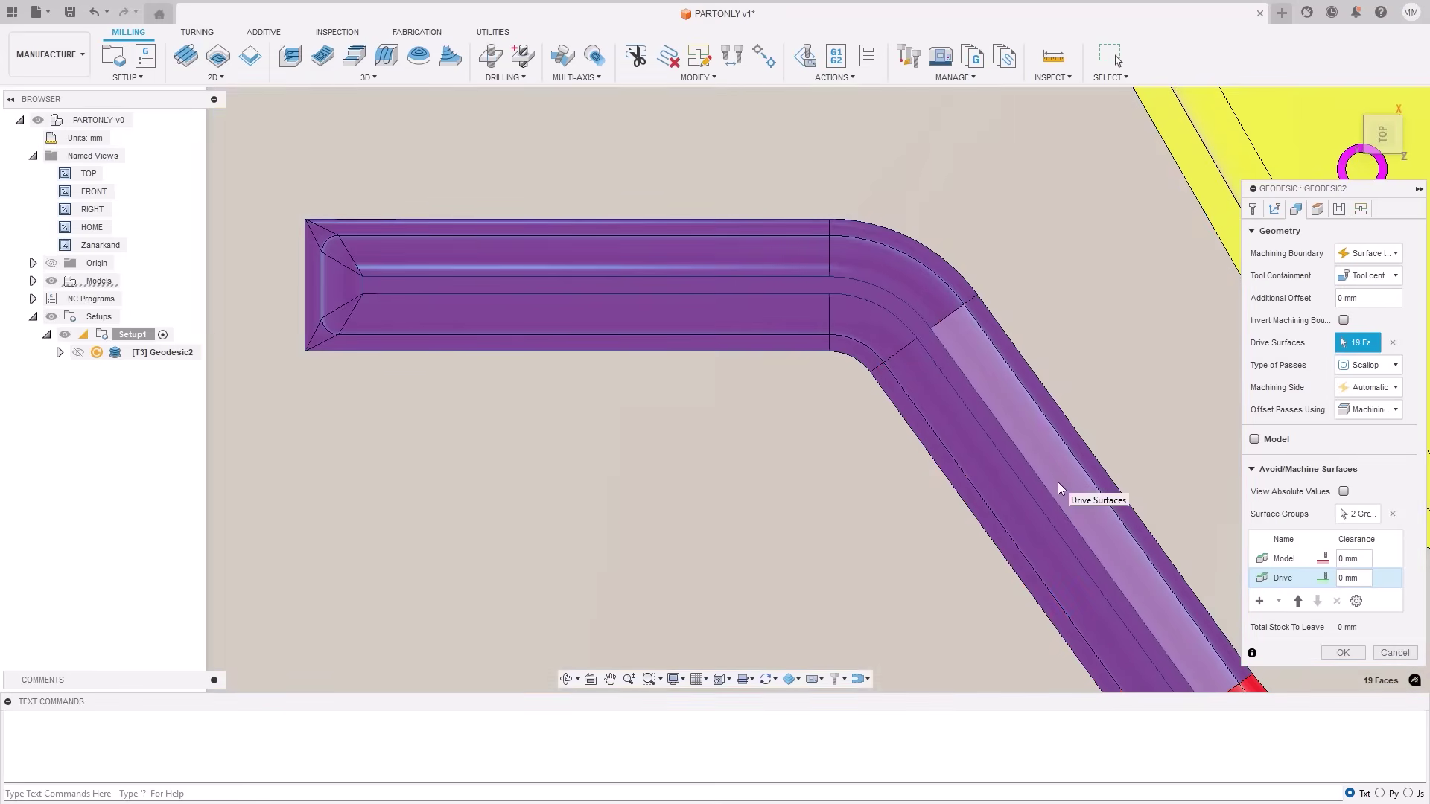
middle_drag(1057, 492, 582, 246)
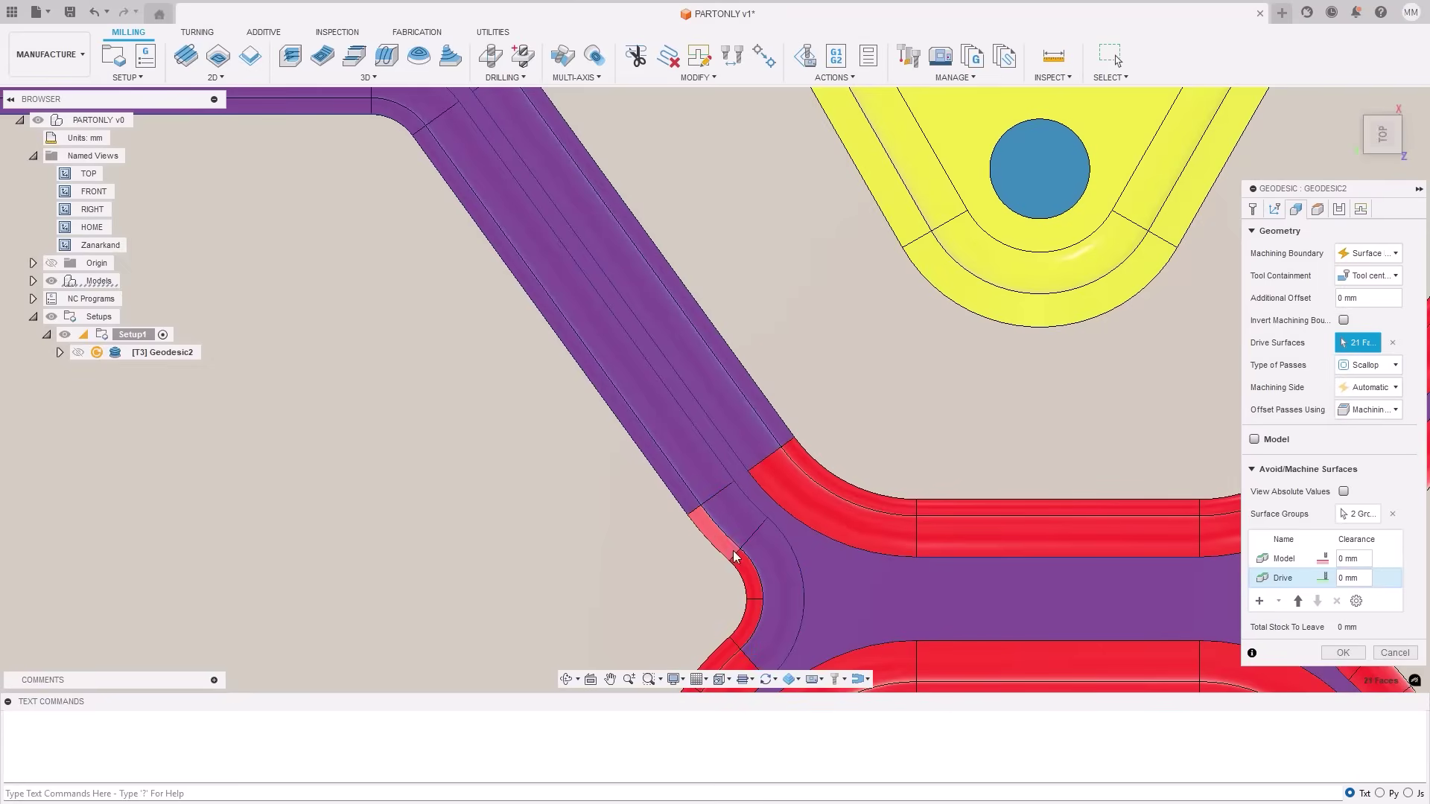
click(752, 627)
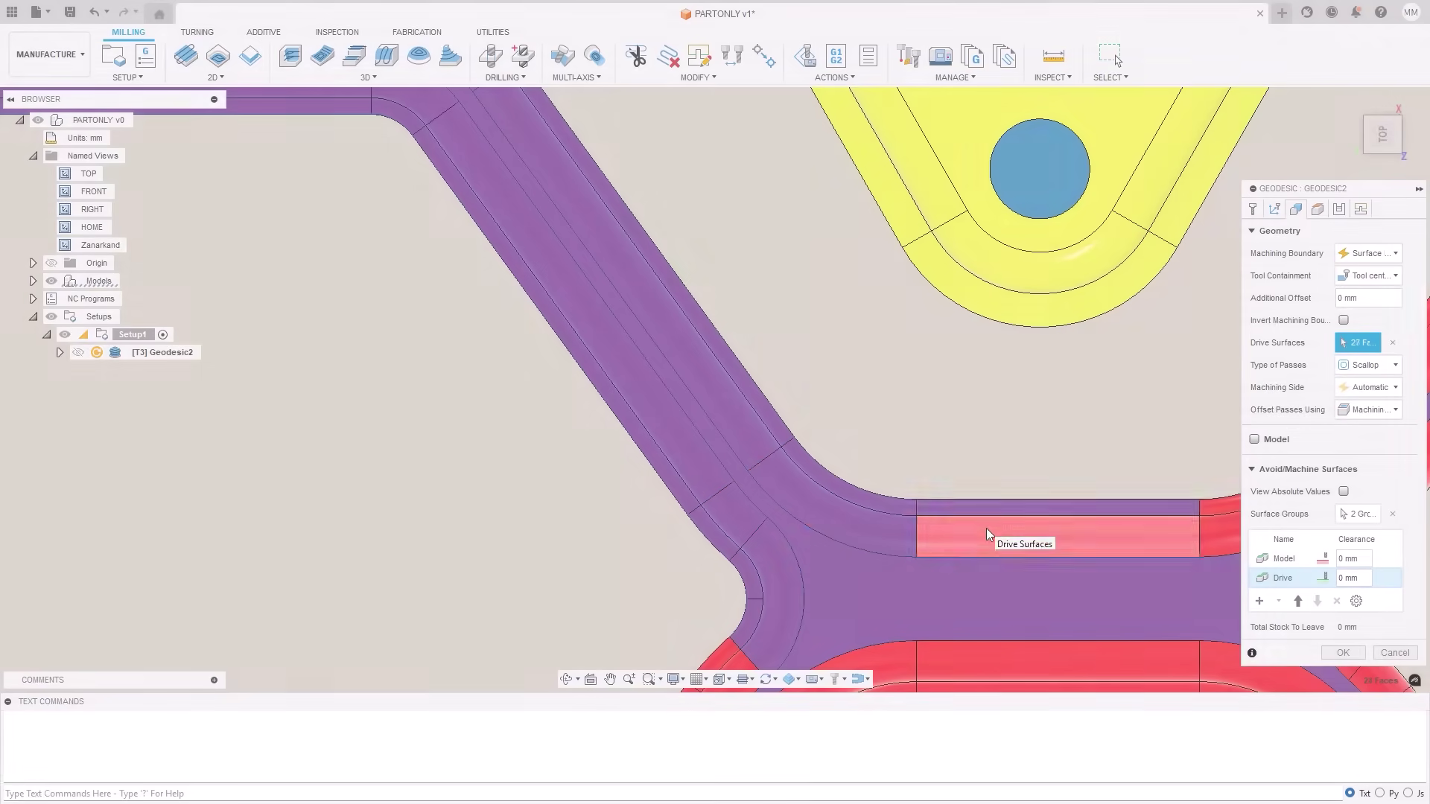